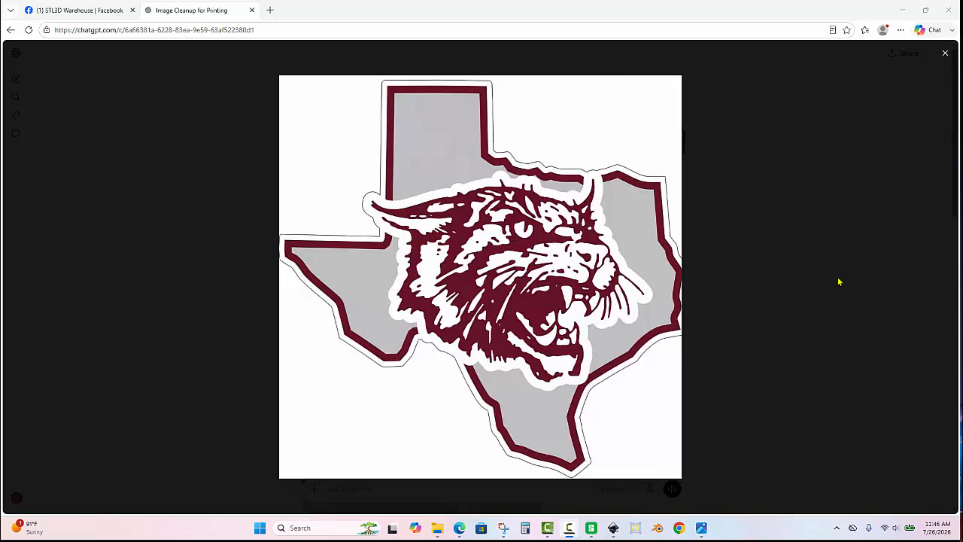
- Examine the original Texas bobcat image, the black-background version and the version with the added white outer border in the chat
left_click(946, 54)
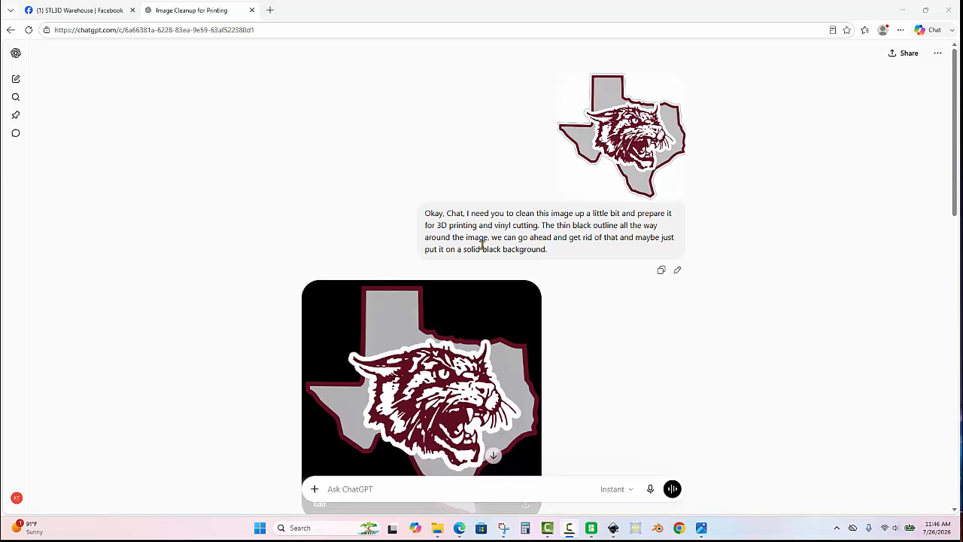
left_click(652, 107)
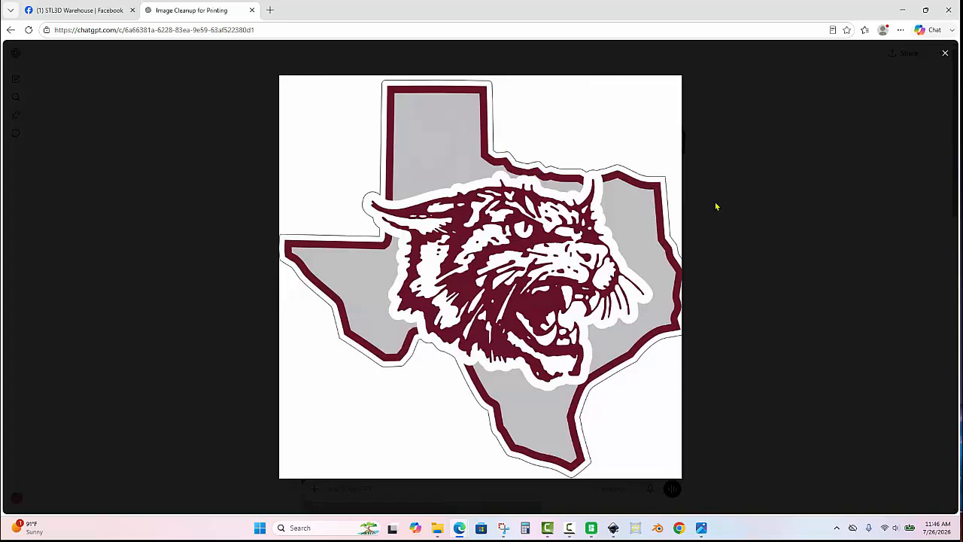
left_click(946, 54)
scroll(531, 273, "down", 2)
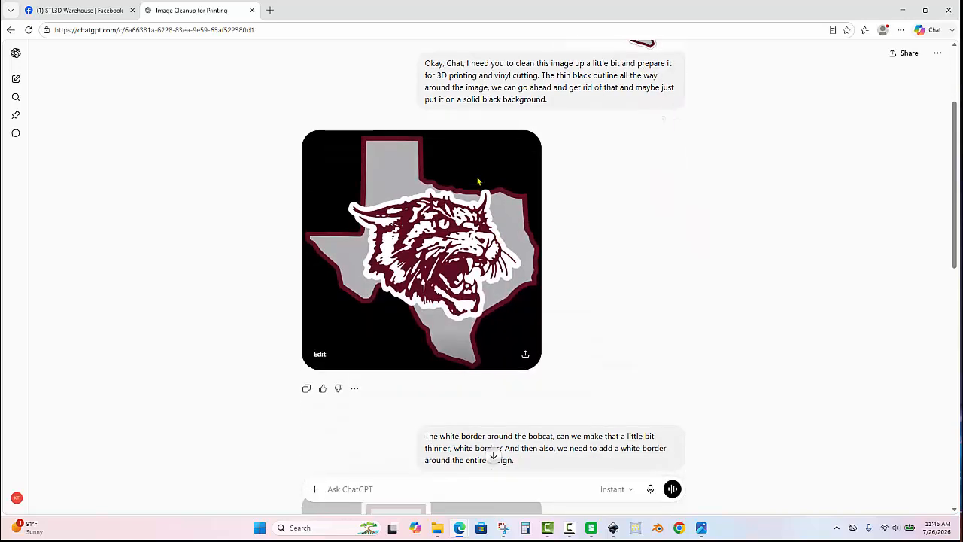
left_click(477, 183)
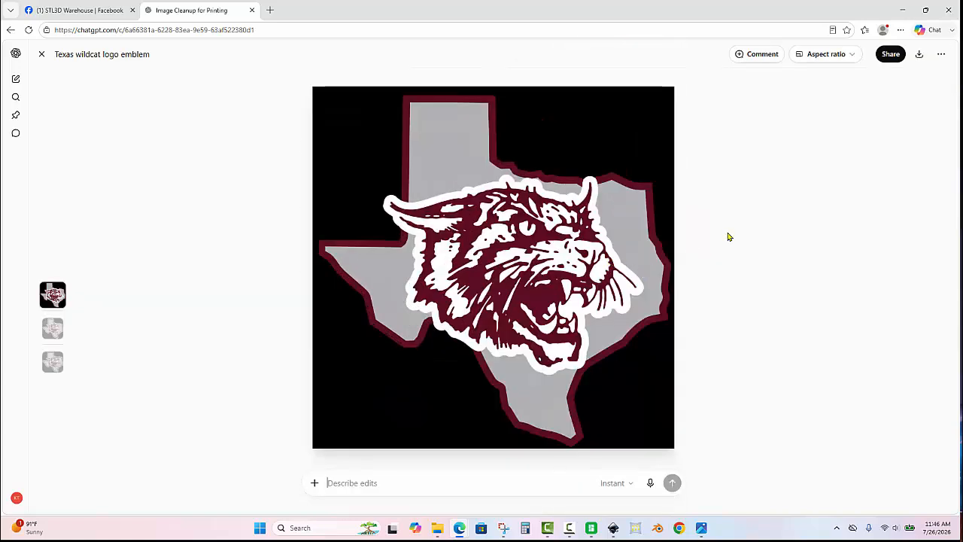
left_click(42, 55)
scroll(441, 291, "down", 2)
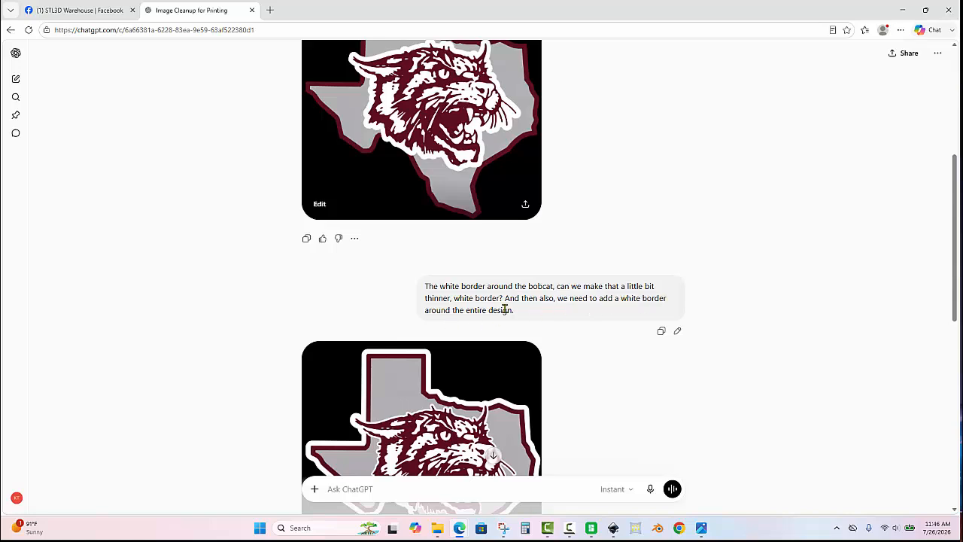
scroll(501, 185, "down", 2)
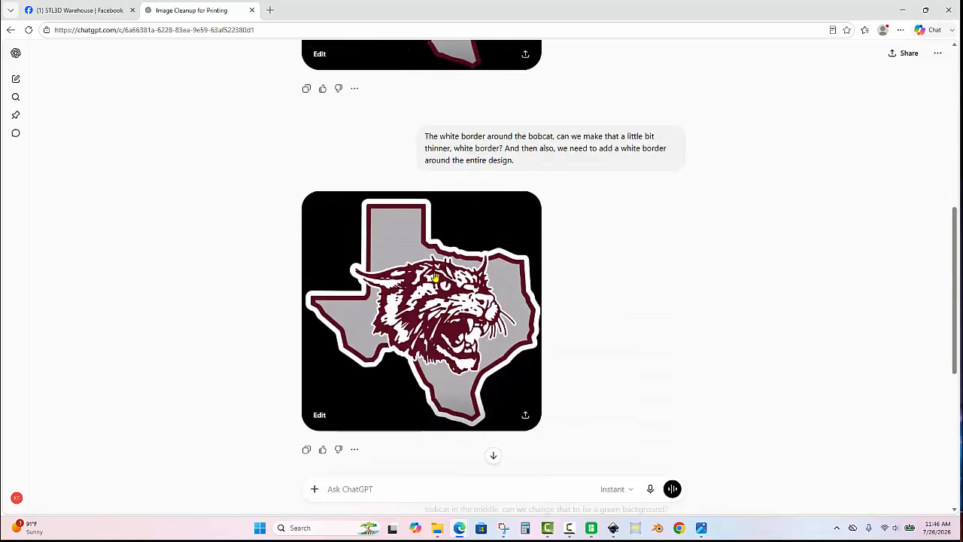
left_click(435, 277)
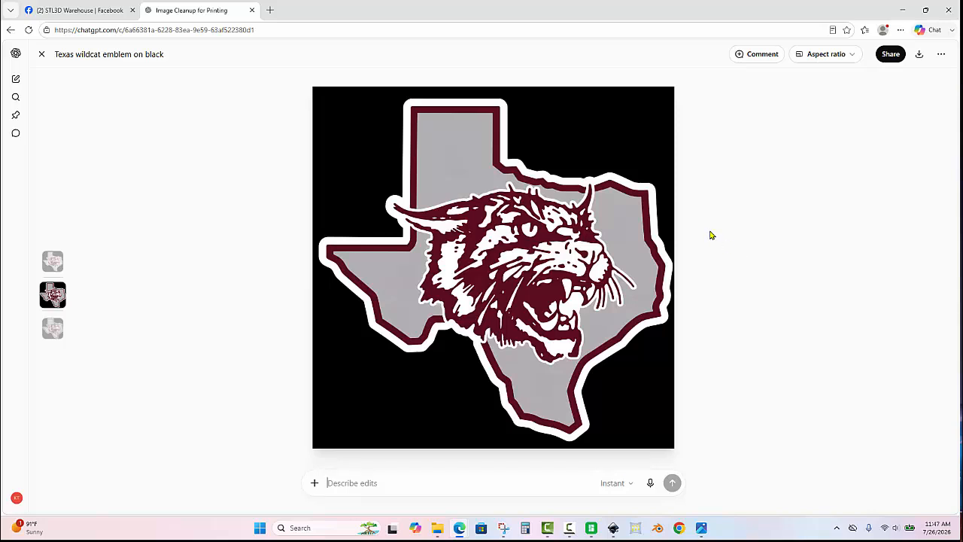
left_click(44, 58)
scroll(453, 313, "up", 5)
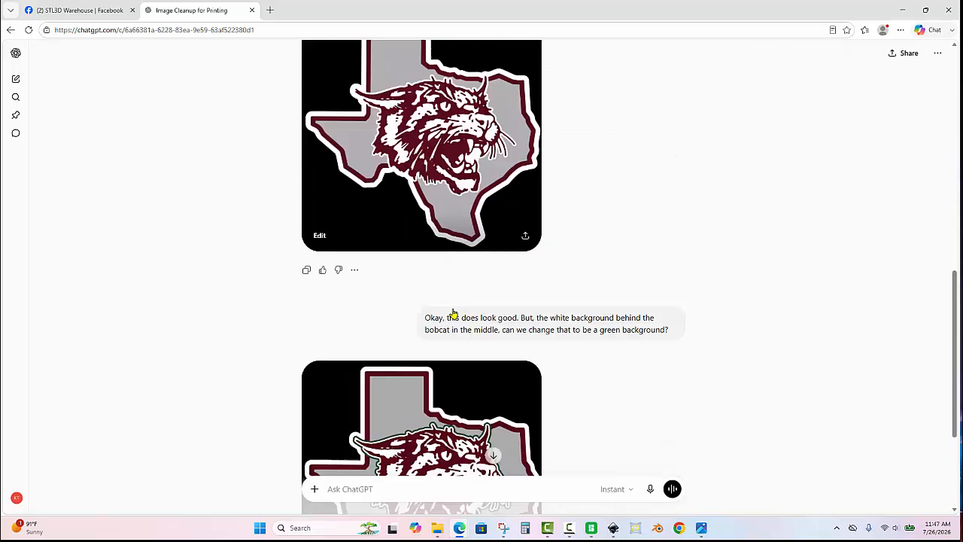
- Copy the last generated Texas wildcat image, the one with the green outline around the bobcat, to the clipboard
scroll(453, 313, "down", 1)
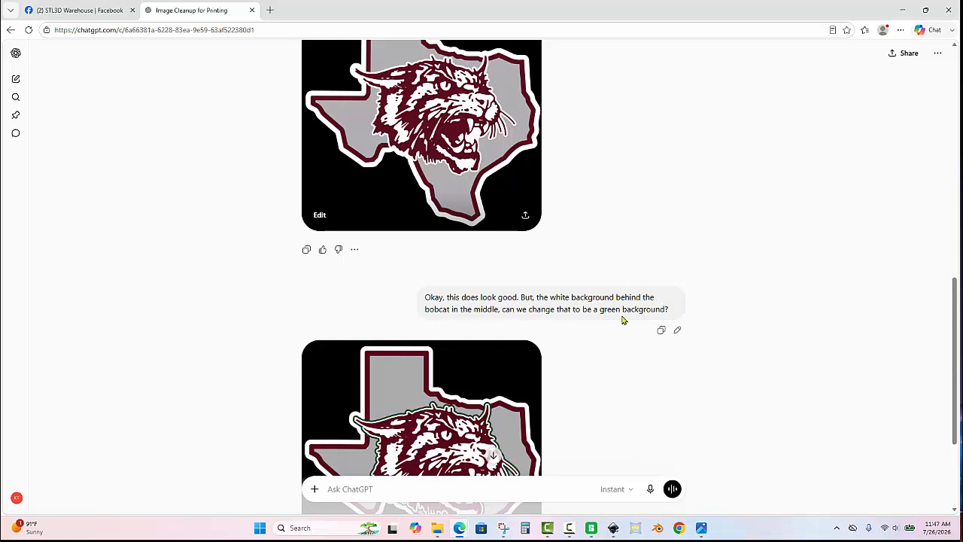
scroll(515, 226, "down", 2)
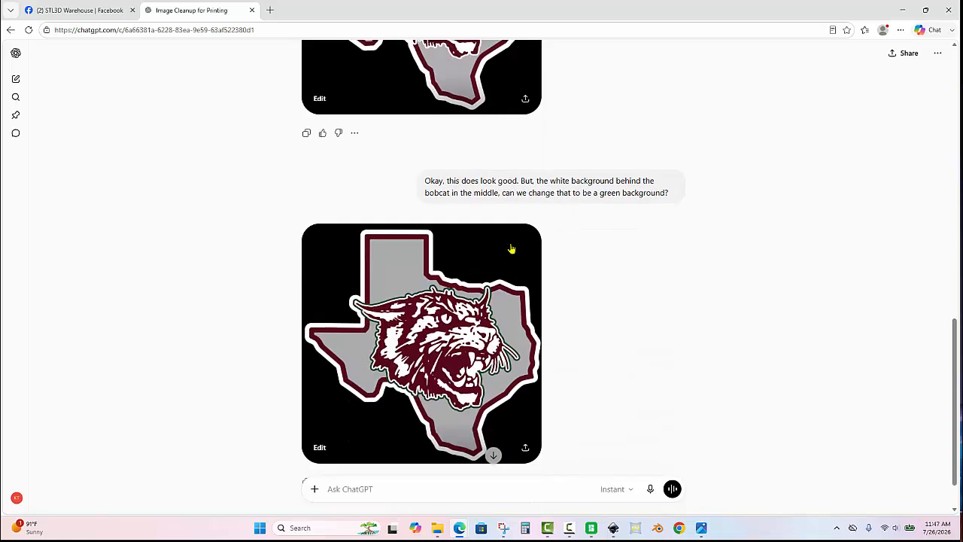
left_click(476, 269)
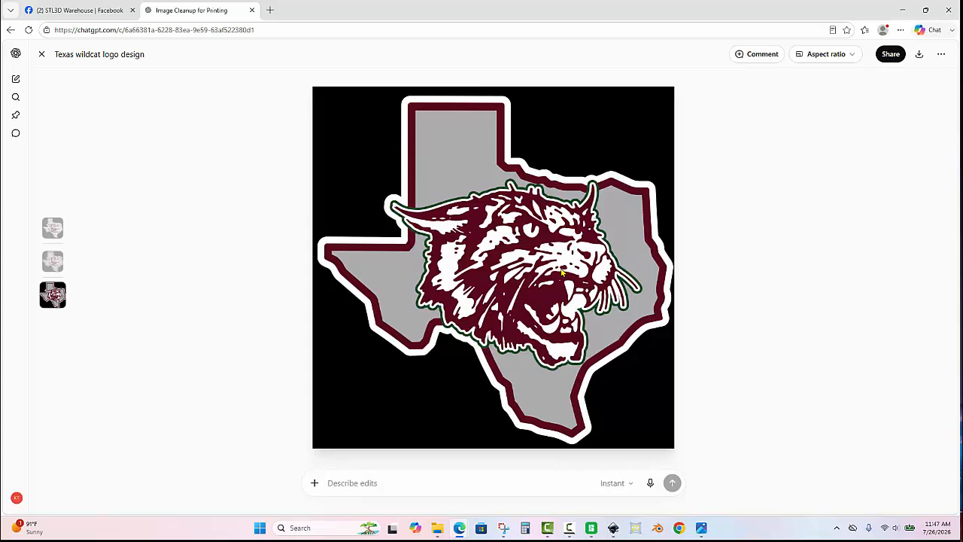
right_click(550, 241)
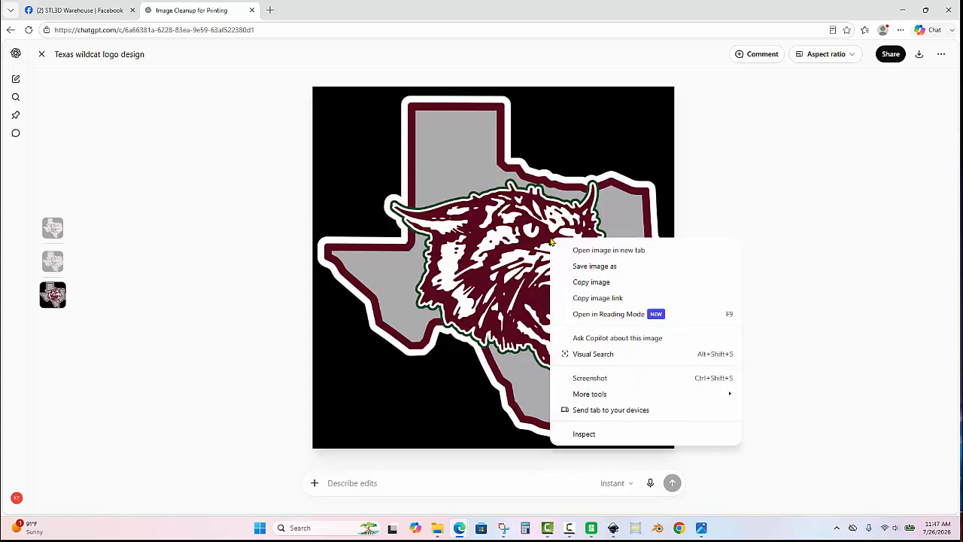
left_click(599, 282)
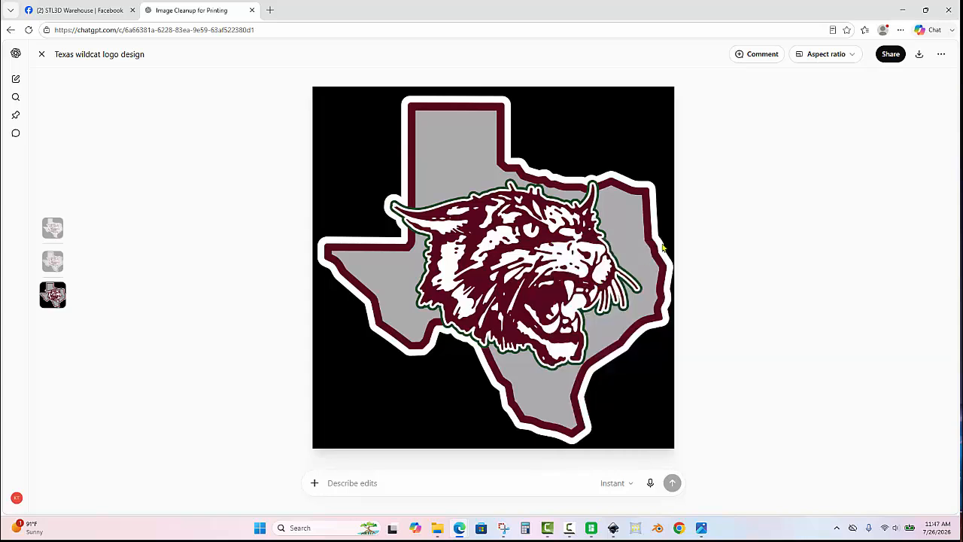
- Open the Vectorizer.AI site from the saved favorites and paste the copied image there to vectorize it
left_click(865, 31)
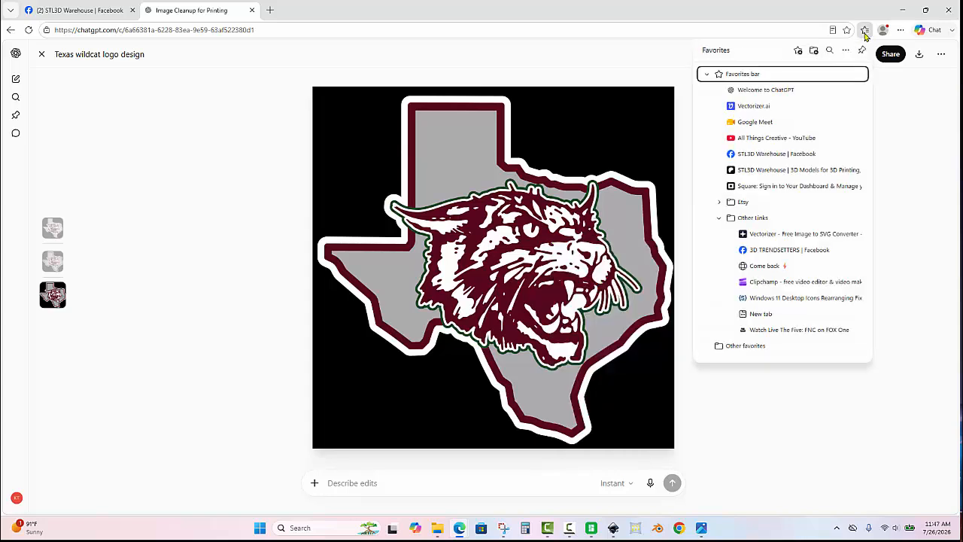
left_click(775, 112)
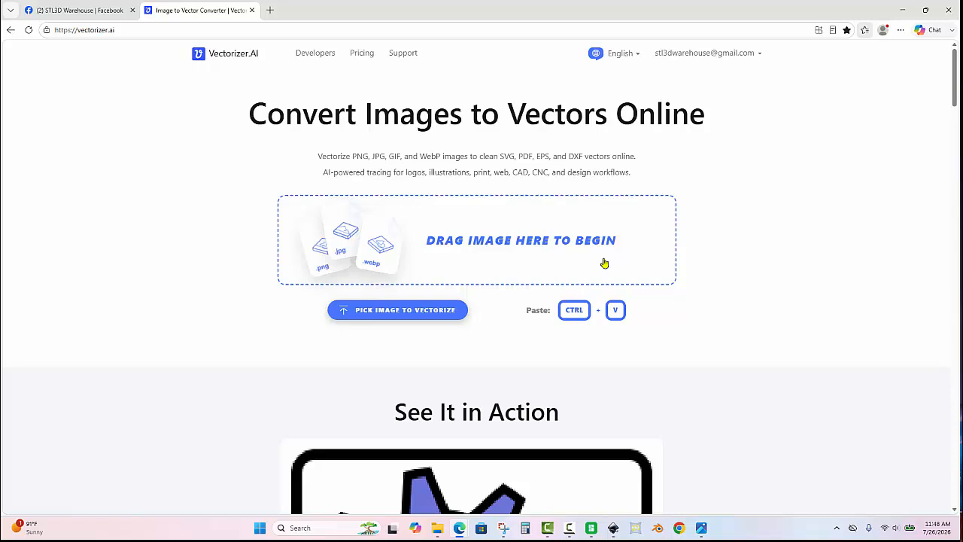
key("ctrl")
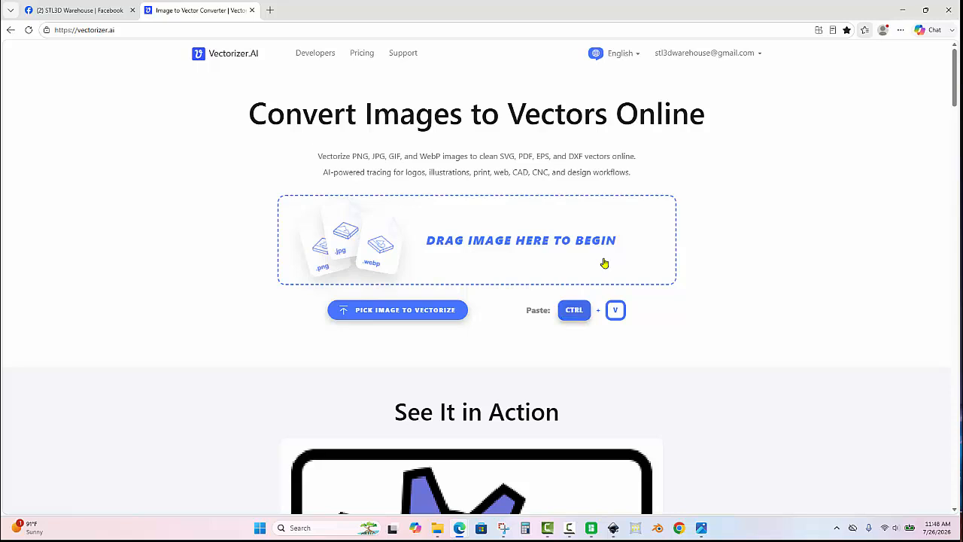
key("ctrl+v")
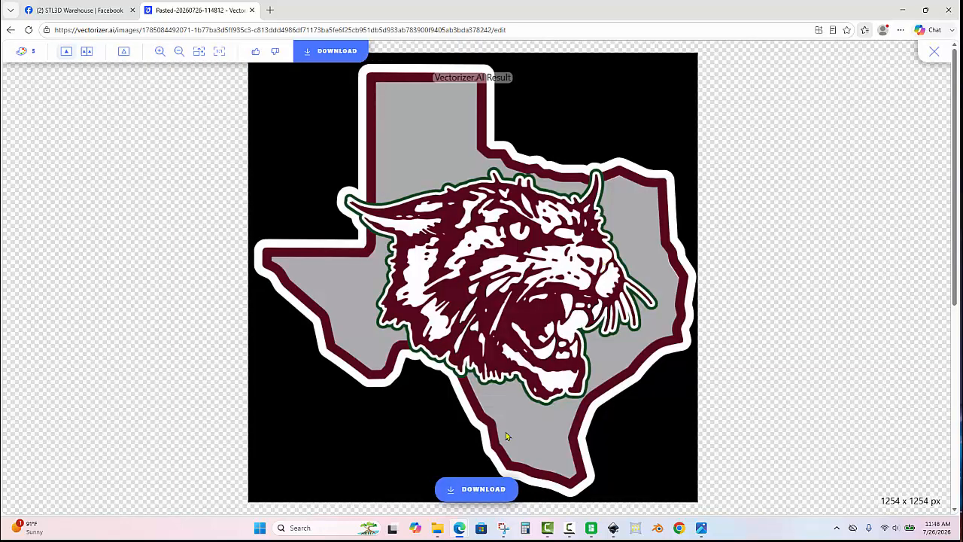
- Download the vectorized result as an SVG and save it to the Desktop with the file name TexasBobcat
left_click(477, 489)
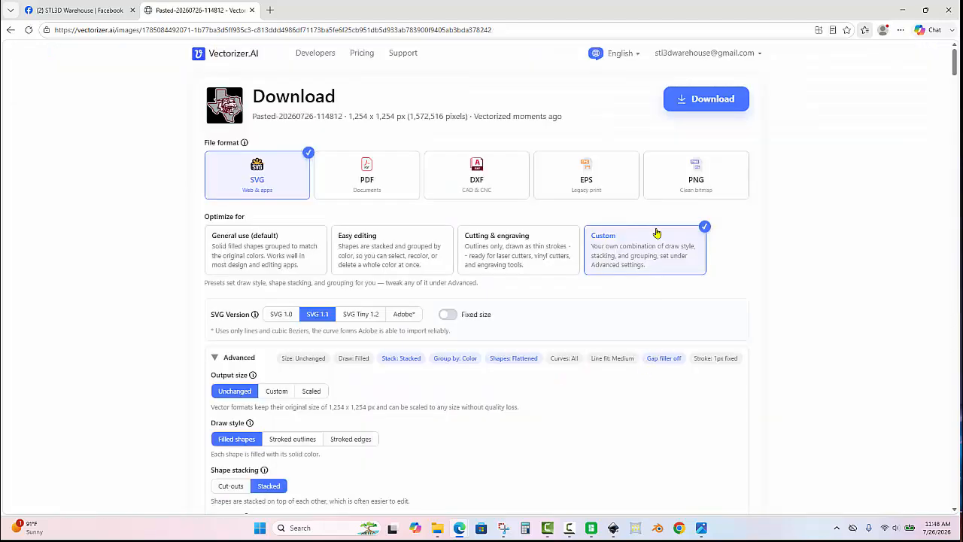
left_click(693, 110)
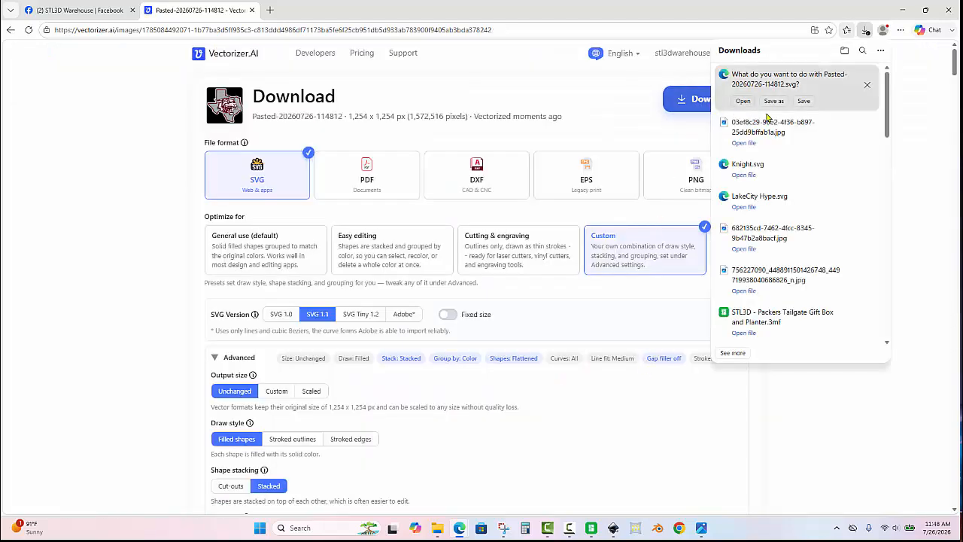
left_click(772, 101)
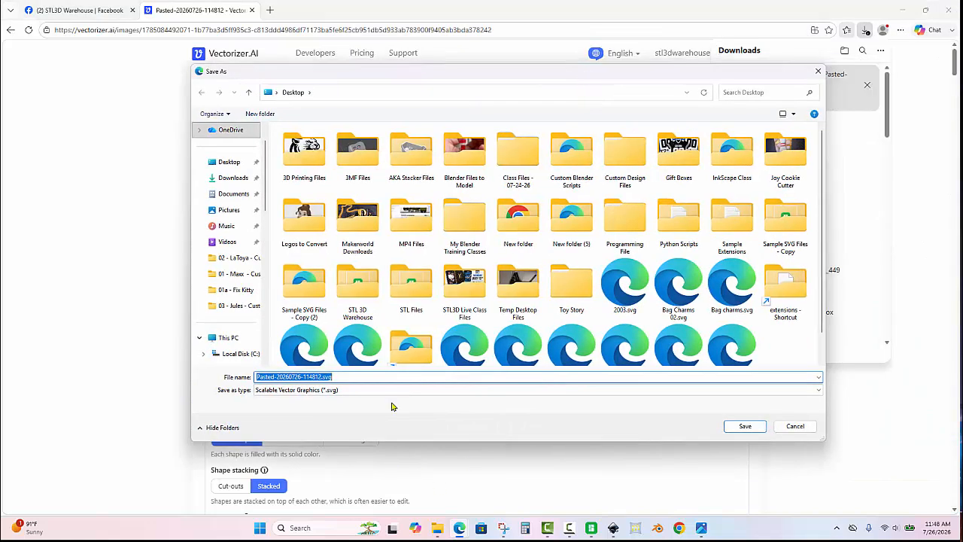
type("TexasBobcat")
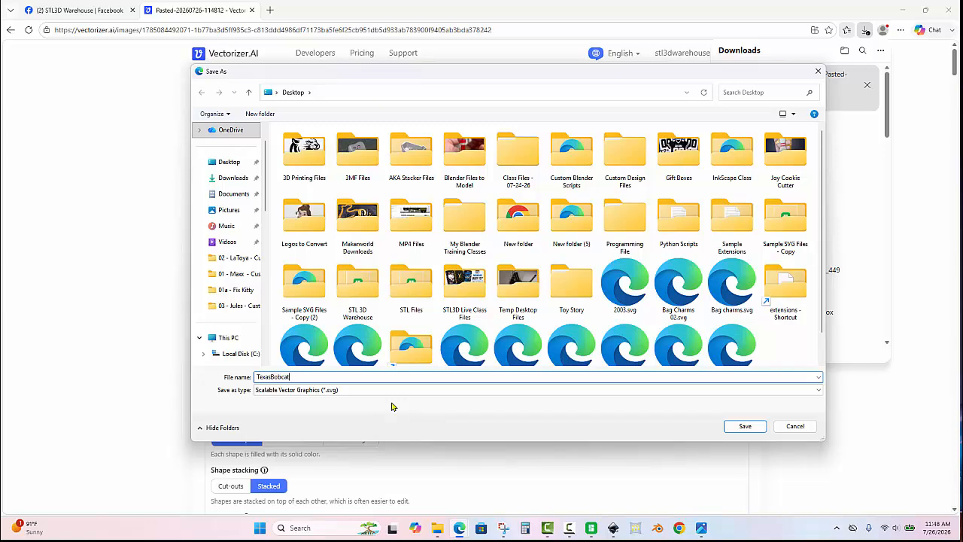
left_click(760, 427)
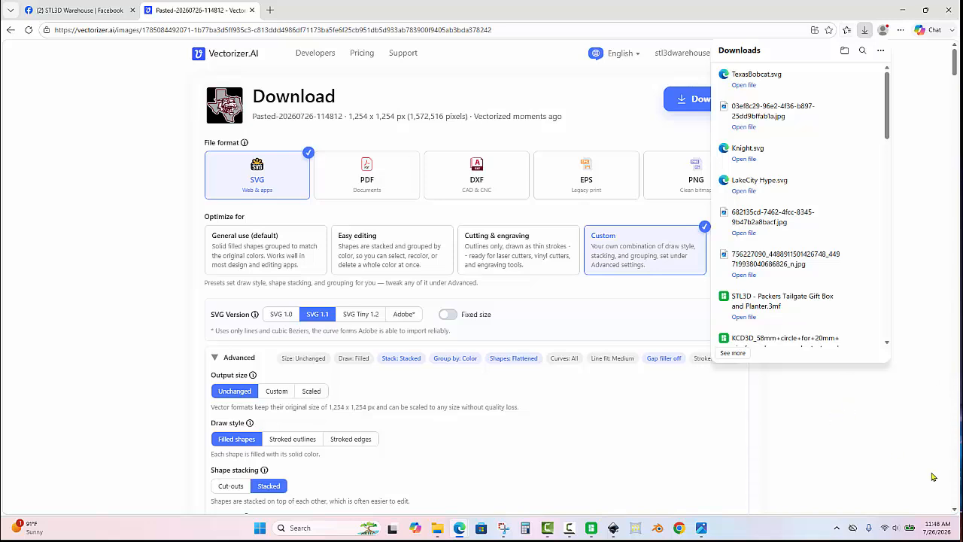
left_click(841, 445)
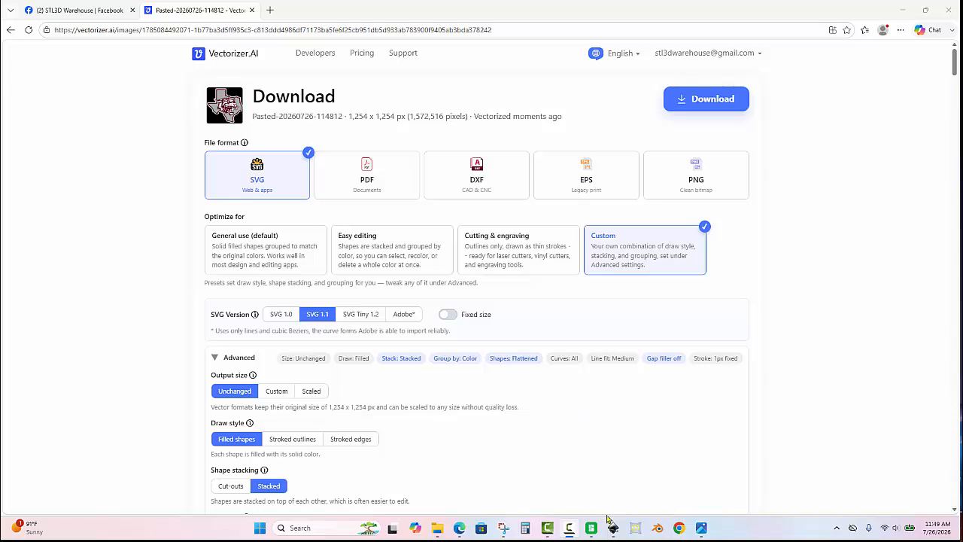
- Switch to Inkscape and open TexasBobcat.svg from the Desktop
mouse_move(613, 530)
left_click(675, 486)
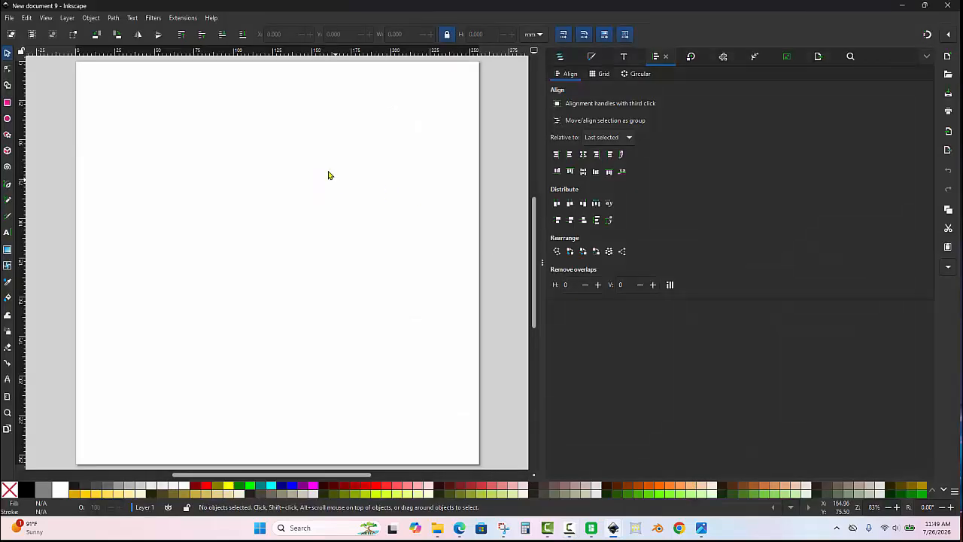
left_click(8, 18)
left_click(30, 54)
left_click(29, 91)
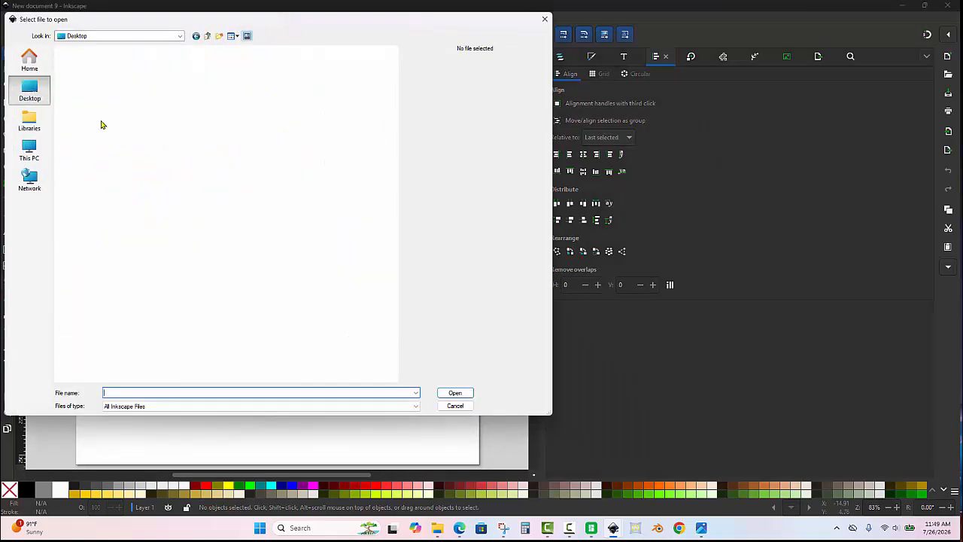
scroll(292, 288, "down", 5)
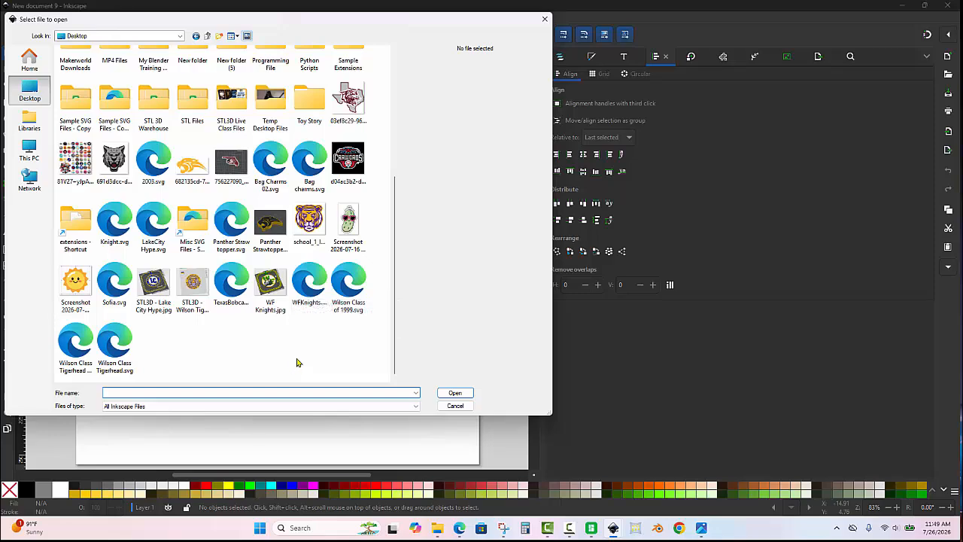
double_click(239, 286)
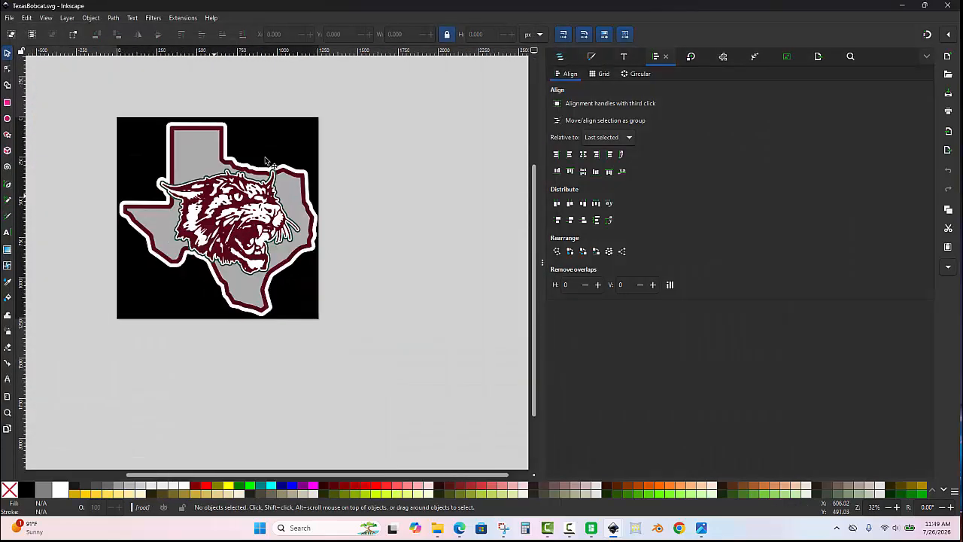
- Remove the black background square from the artwork and show the document's list of layers and objects
left_click_drag(296, 161, 481, 160)
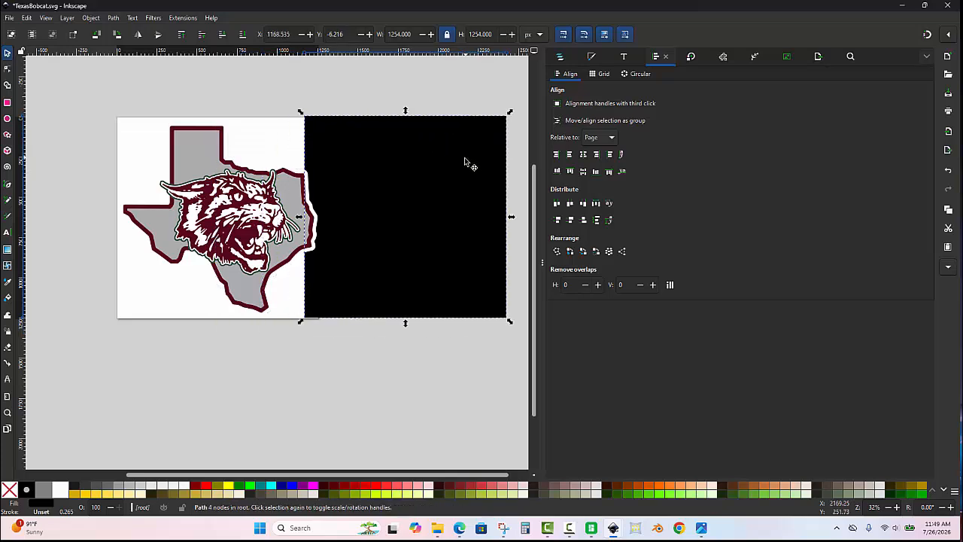
key("Delete")
left_click(561, 58)
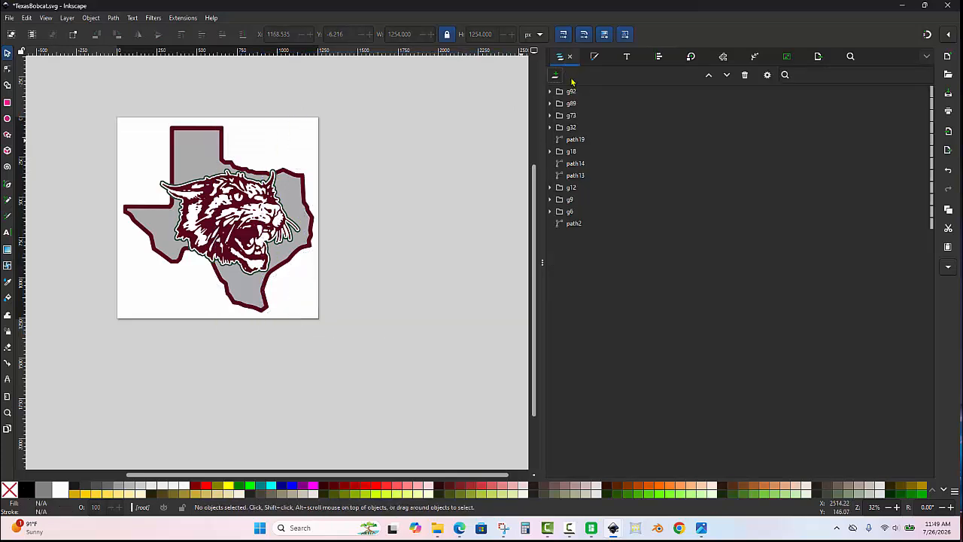
- Move all the remaining artwork together off the right side of the page, to about X 1956 px, Y 181 px
left_click_drag(84, 354, 81, 356)
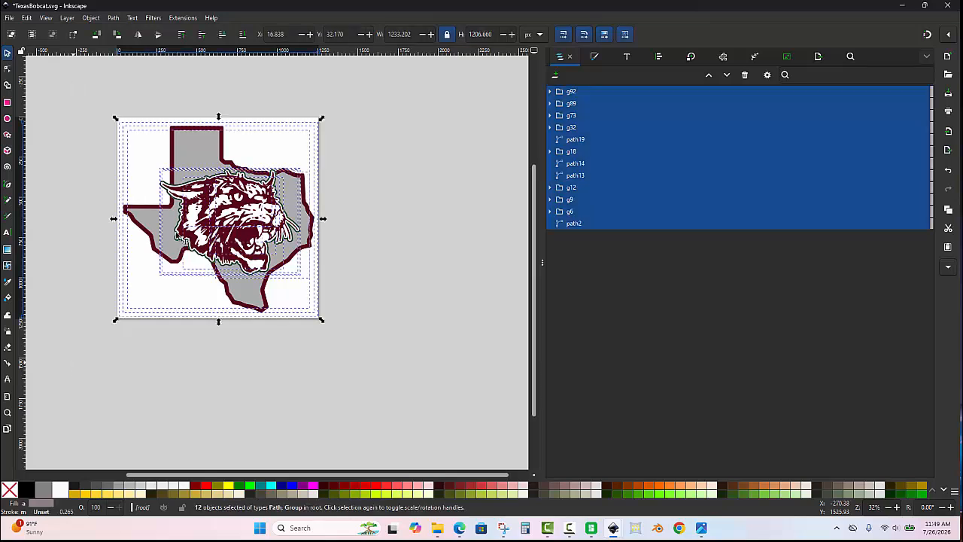
scroll(177, 227, "down", 2)
left_click_drag(234, 211, 390, 223)
scroll(393, 225, "up", 2)
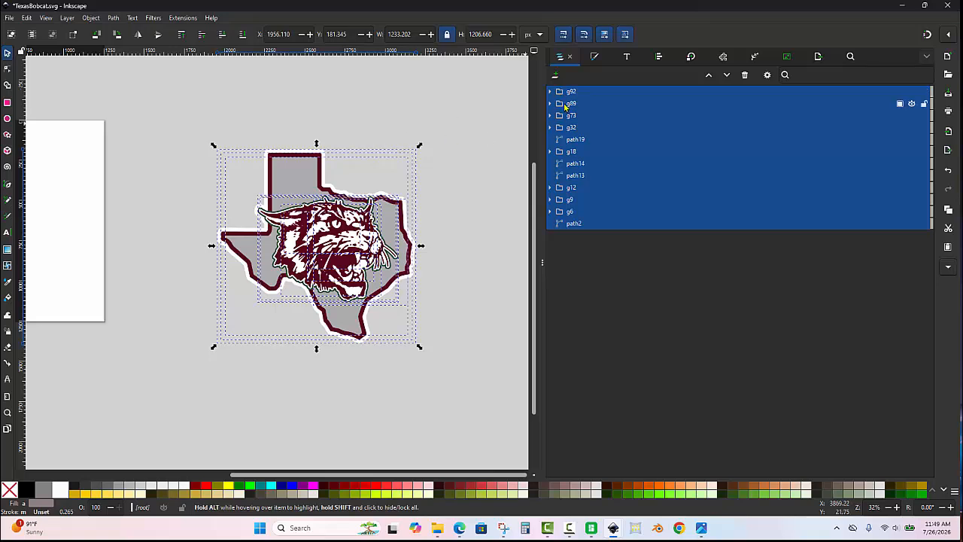
- Ungroup all the artwork's groups into individual paths and clear the selection
right_click(564, 94)
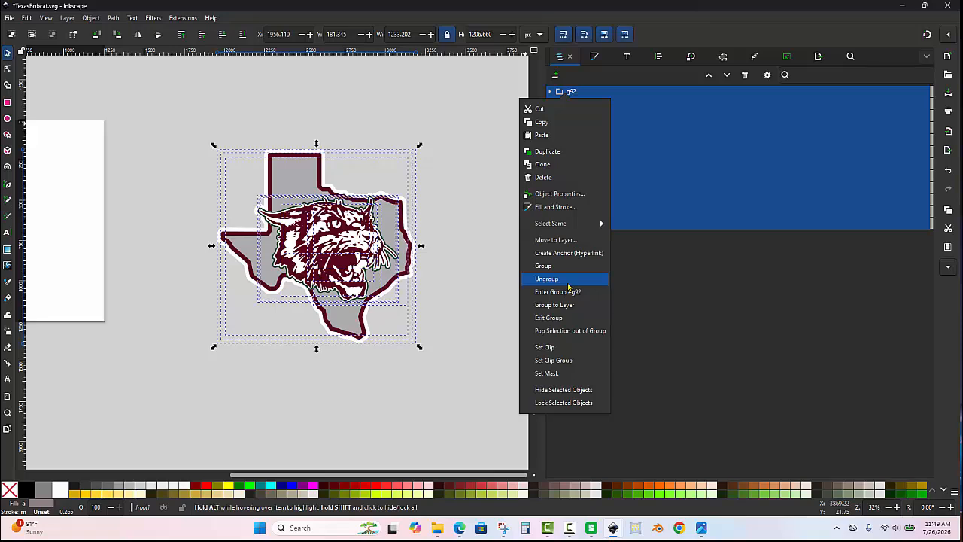
left_click(547, 279)
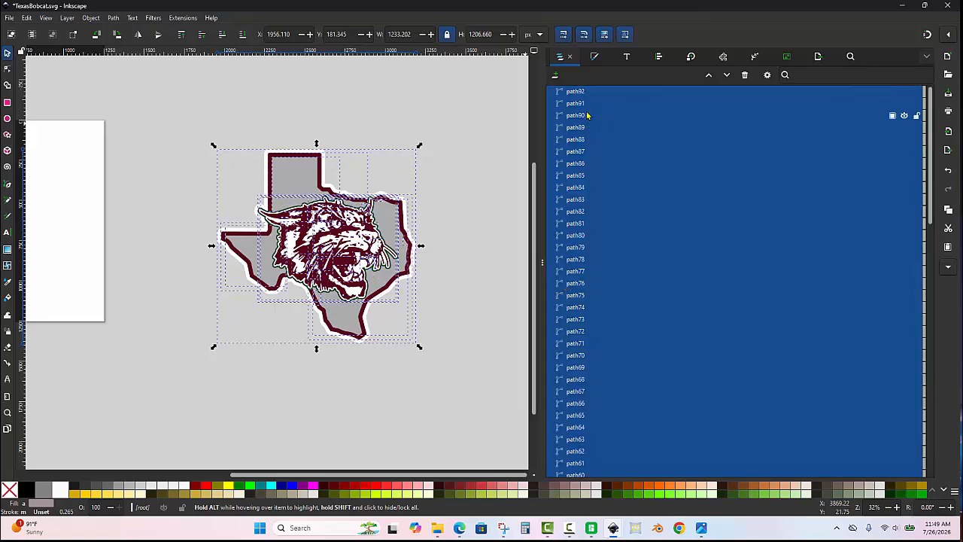
scroll(587, 115, "down", 15)
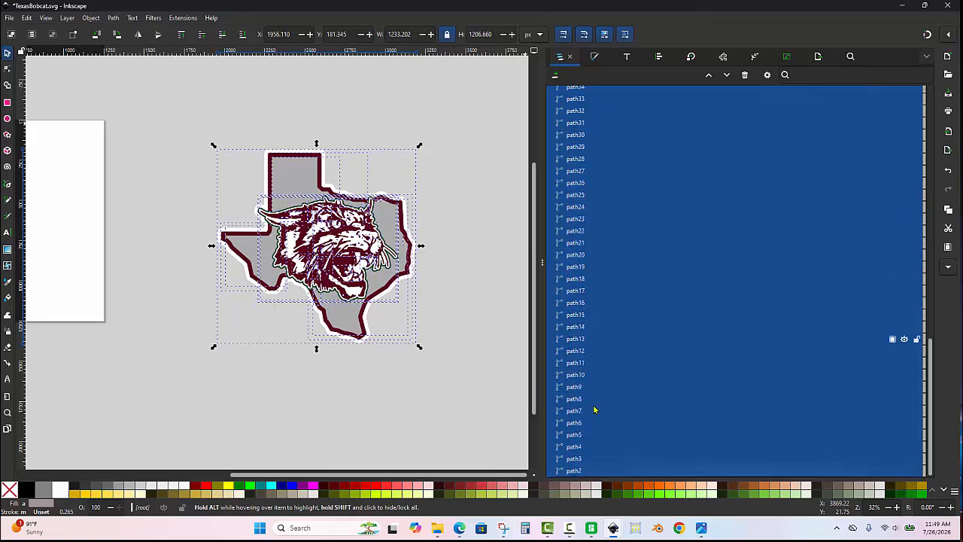
left_click(479, 210)
scroll(395, 226, "up", 2)
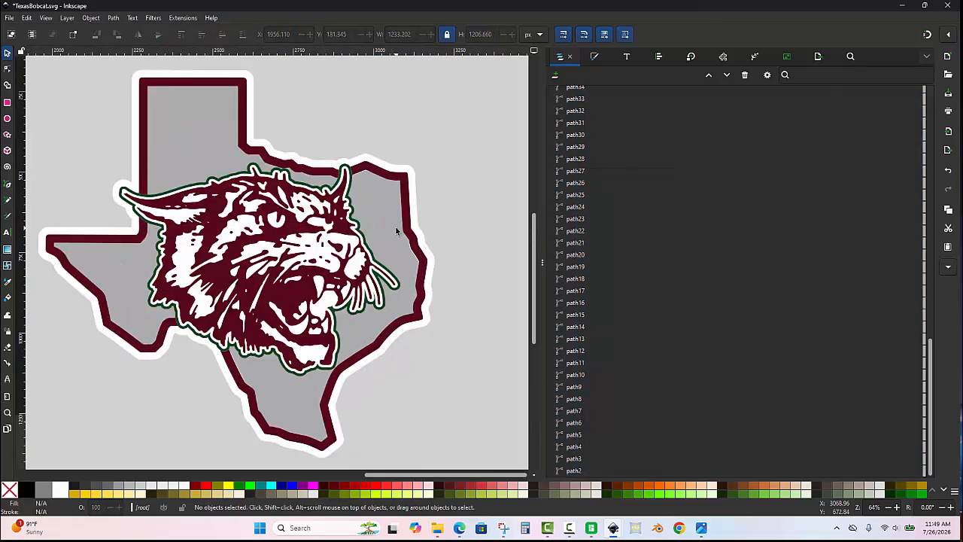
- Test-move the white Texas silhouette behind the artwork to identify its path, and undo the move
scroll(419, 217, "down", 1)
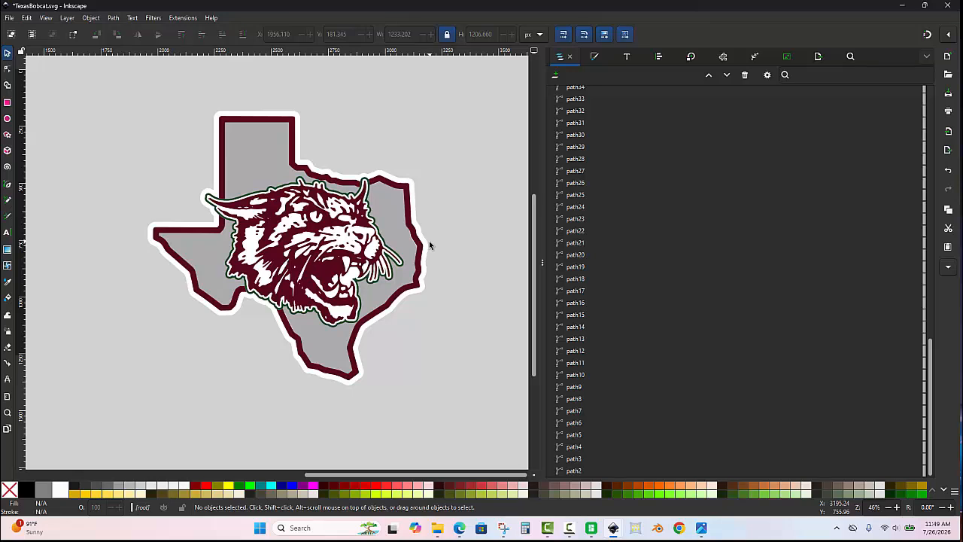
left_click(427, 246)
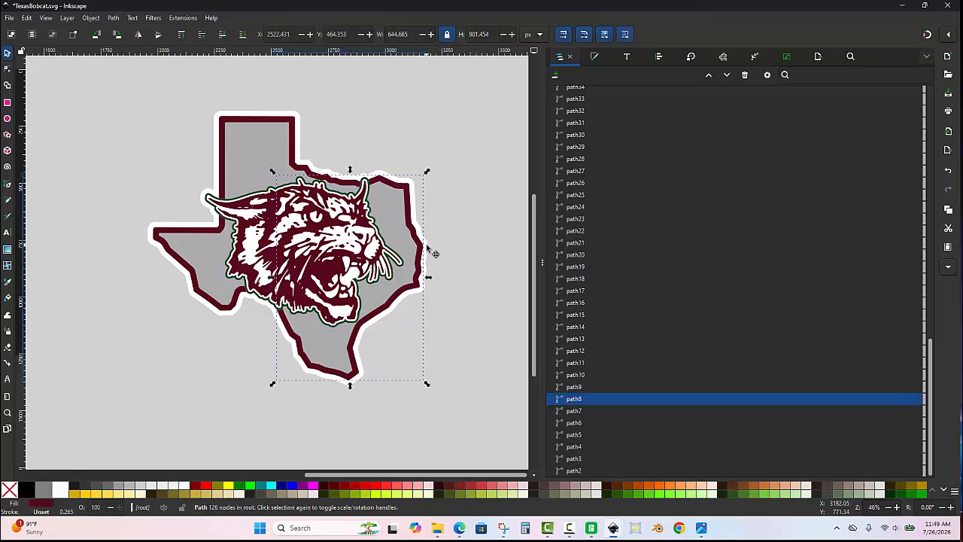
left_click(427, 244)
left_click(447, 231)
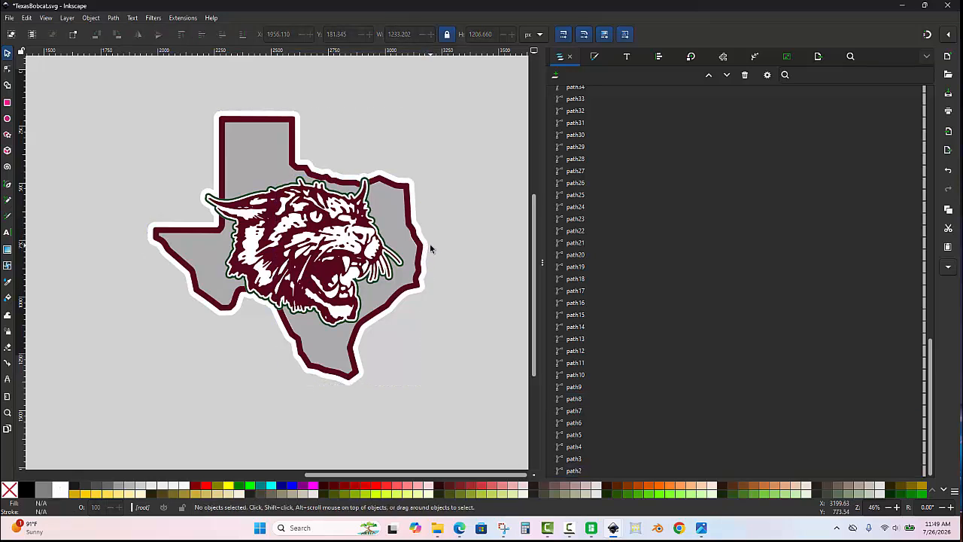
left_click(427, 245)
left_click_drag(427, 246, 506, 315)
key("ctrl+z")
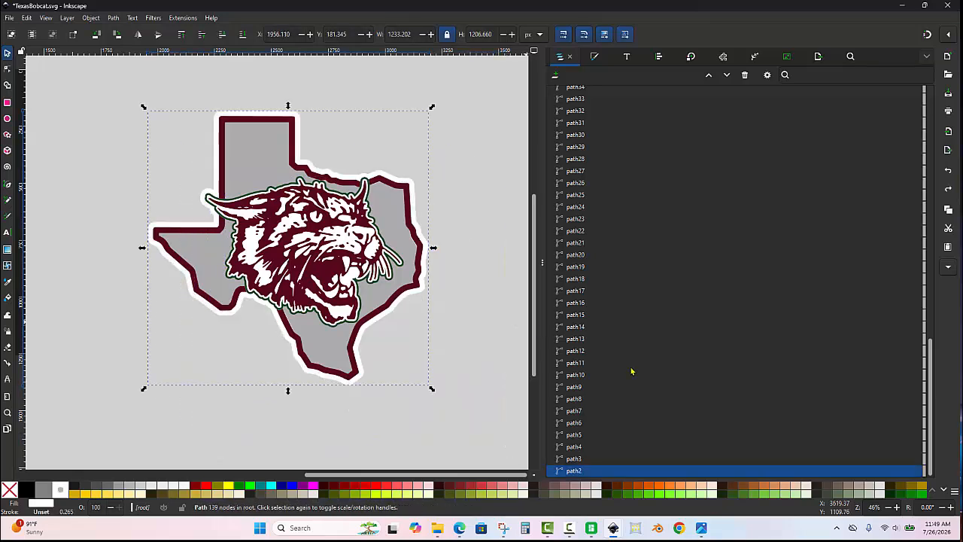
- Rename the white Texas silhouette path as White Background and hide it
double_click(592, 471)
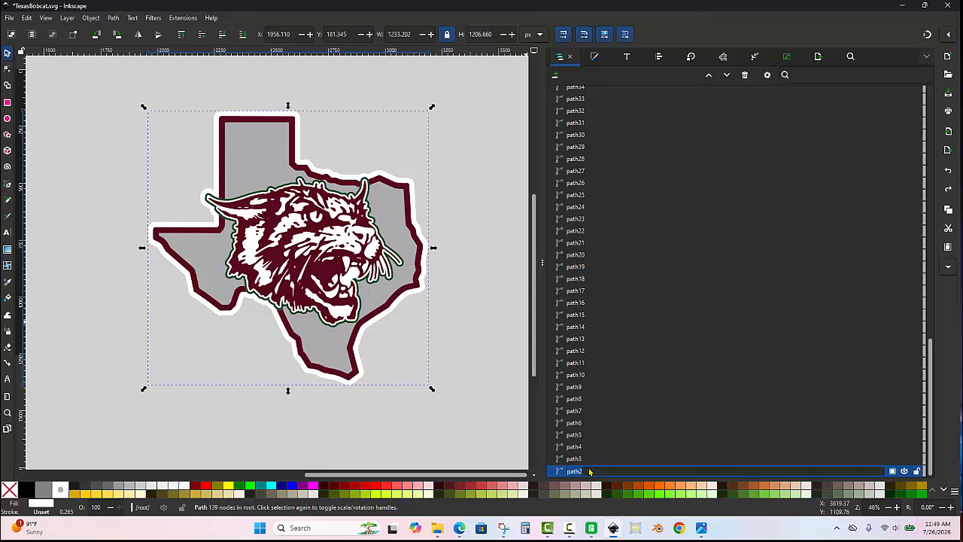
type("White Background")
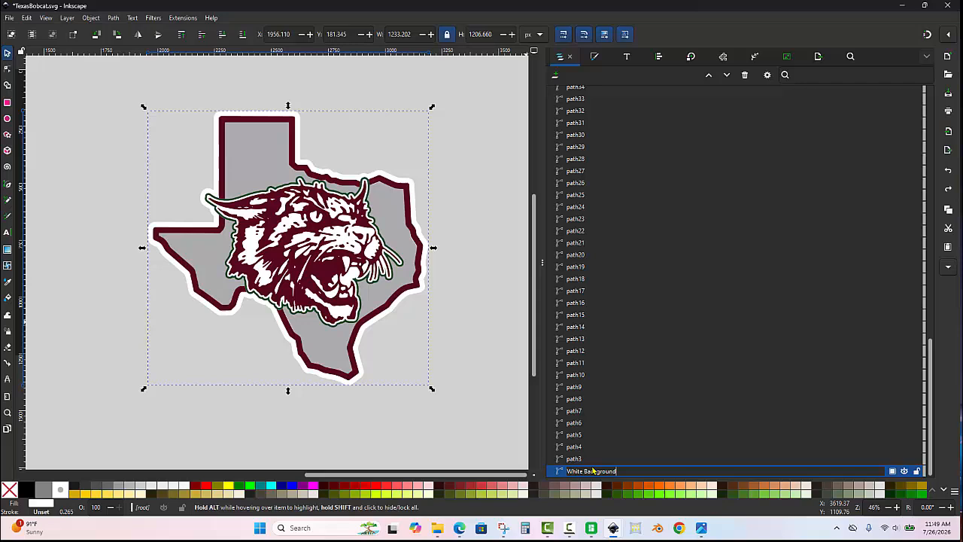
key("Return")
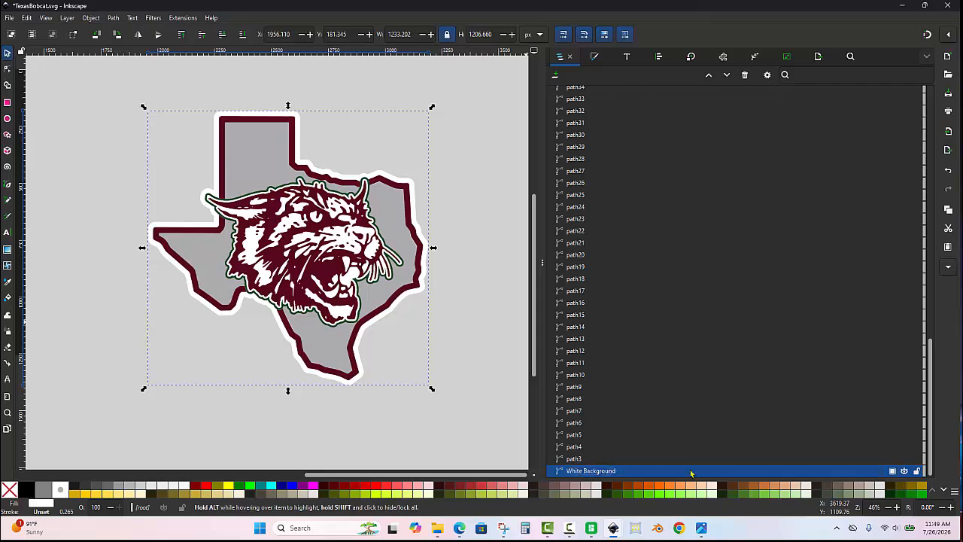
left_click(903, 471)
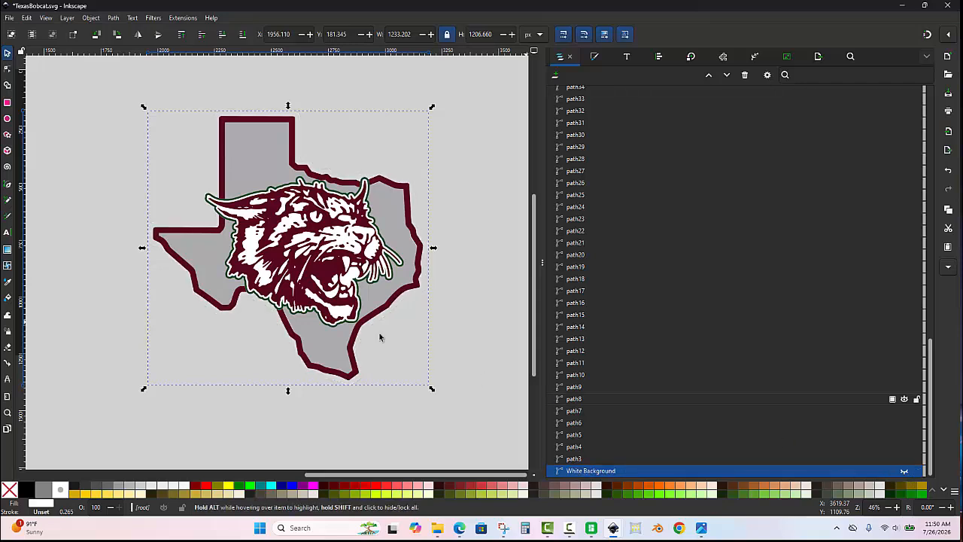
- Test-move each of the three maroon Texas border segments to see how the outline is divided, undoing every move
left_click(425, 247)
left_click_drag(425, 250, 495, 301)
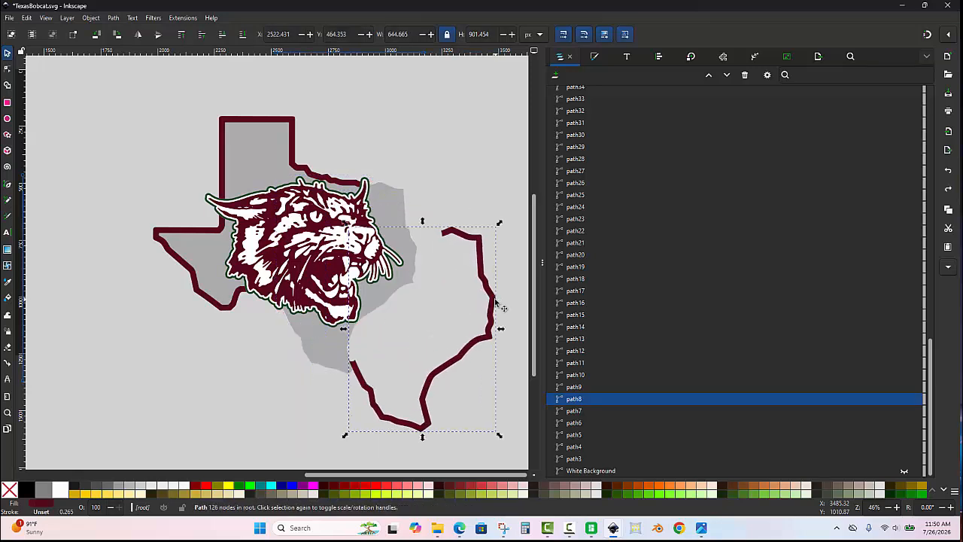
key("ctrl+z")
scroll(298, 144, "up", 1)
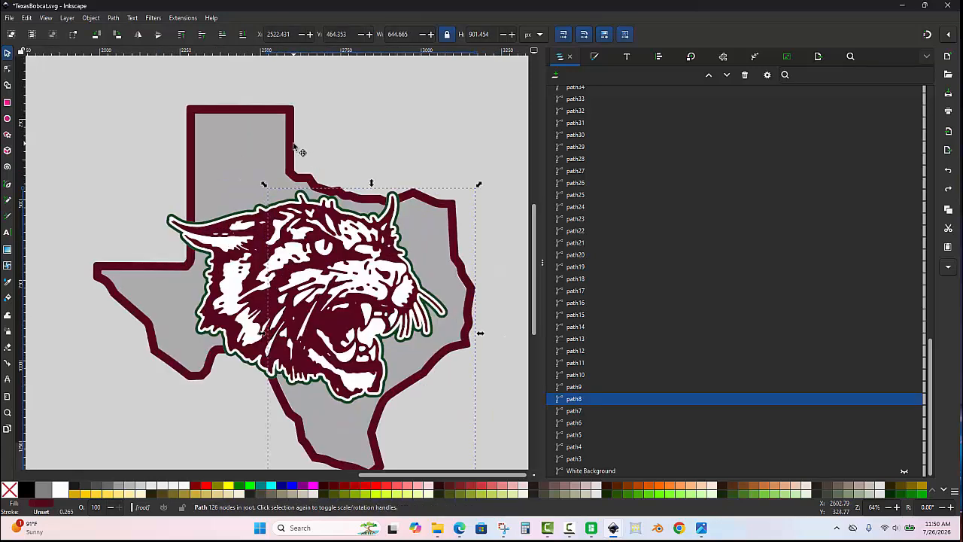
left_click(292, 148)
left_click_drag(292, 147, 272, 115)
key("ctrl+z")
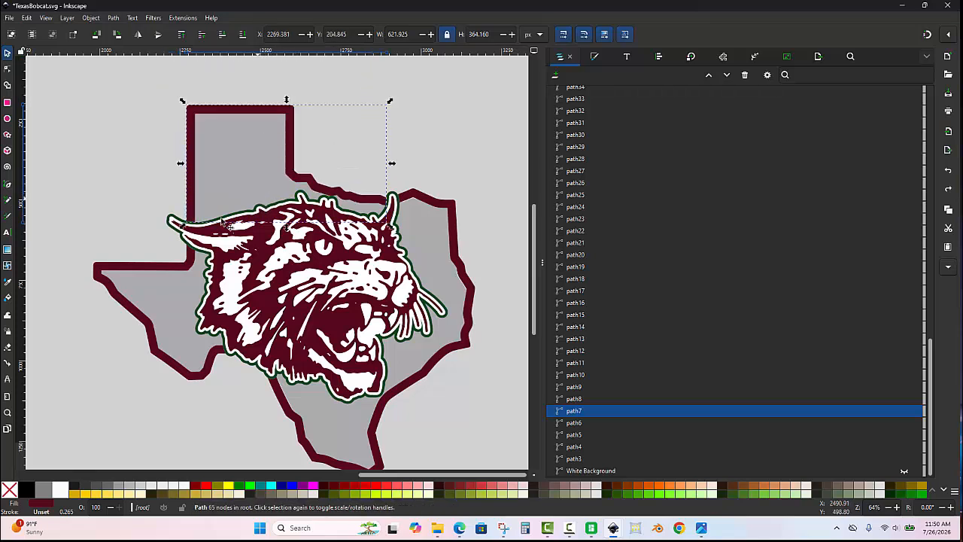
scroll(162, 295, "left", 2)
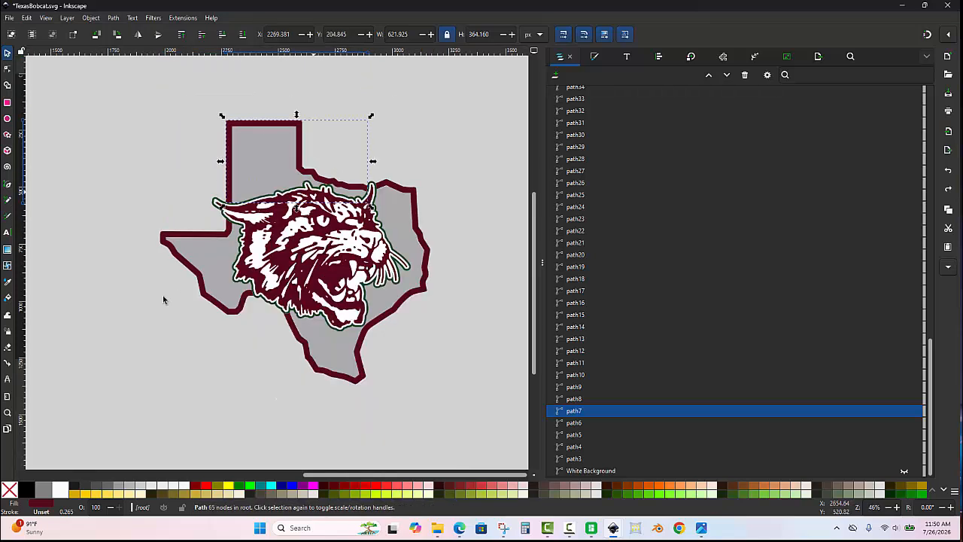
scroll(178, 243, "down", 2)
left_click_drag(187, 247, 117, 280)
key("ctrl+z")
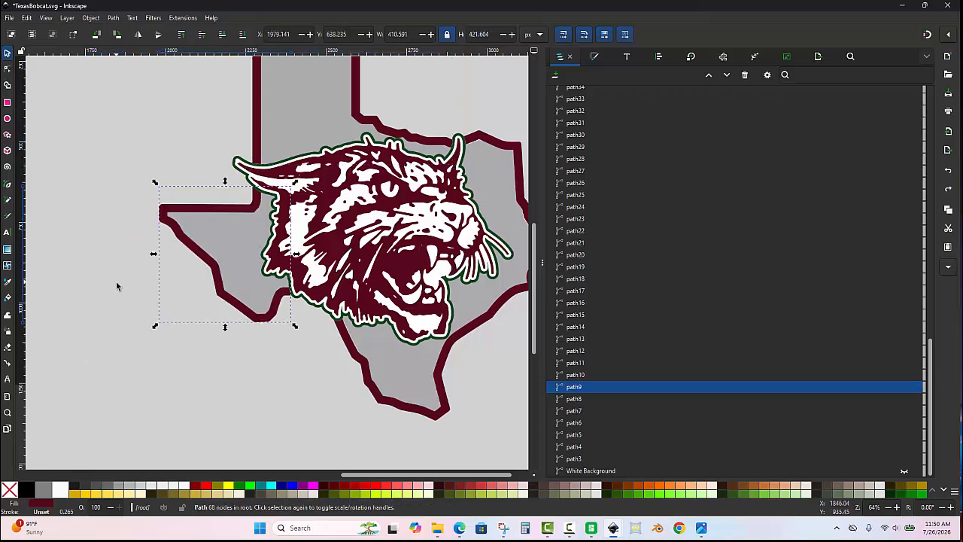
left_click(116, 283)
key("alt+5")
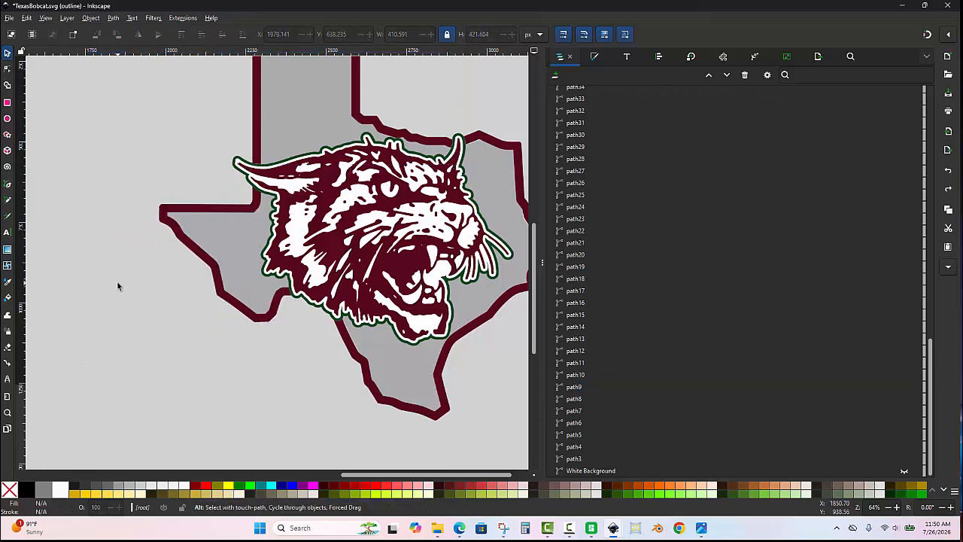
key("alt+5")
scroll(120, 281, "down", 1)
scroll(252, 143, "up", 1)
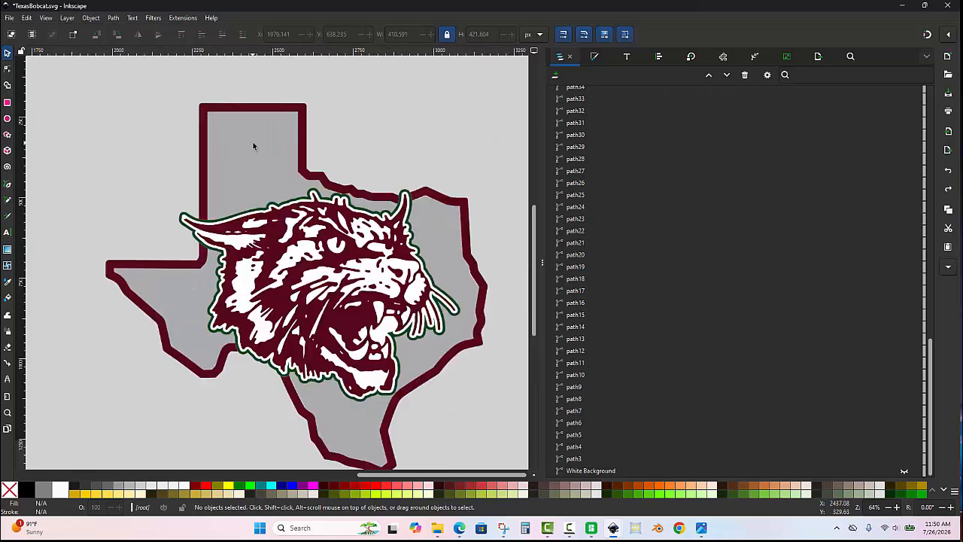
- Combine the three maroon Texas border segments into a single path
left_click(305, 122)
left_click_drag(306, 121, 236, 99)
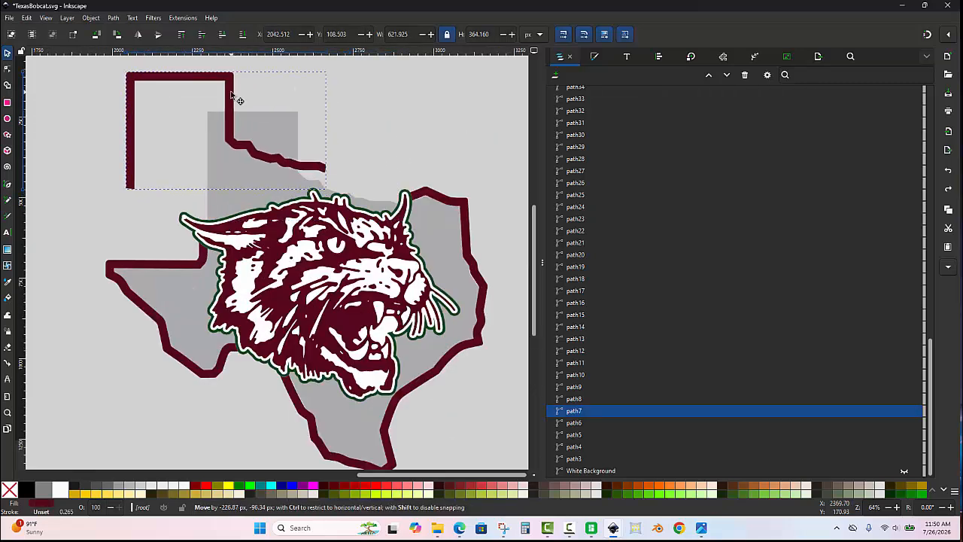
key("ctrl+z")
left_click(456, 209, "shift")
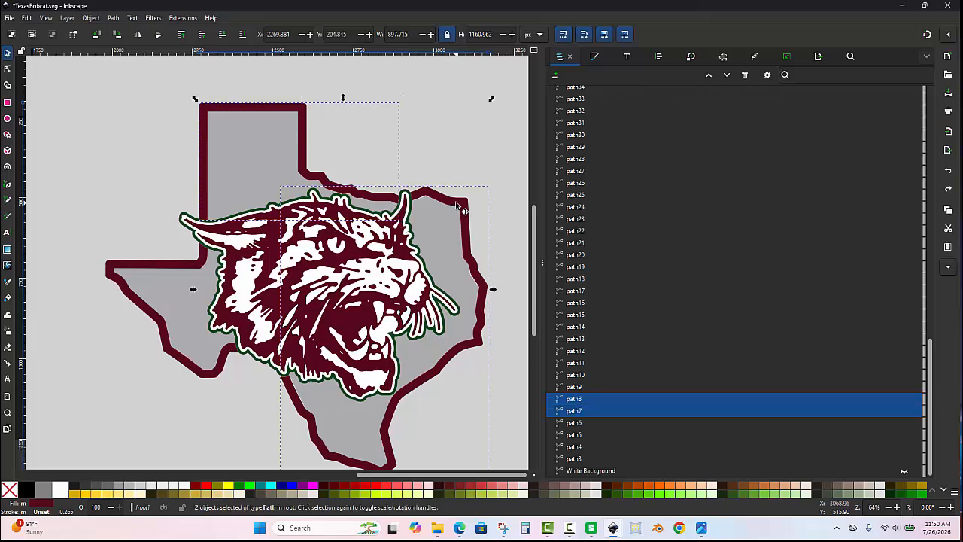
scroll(264, 344, "down", 1)
scroll(236, 345, "up", 1)
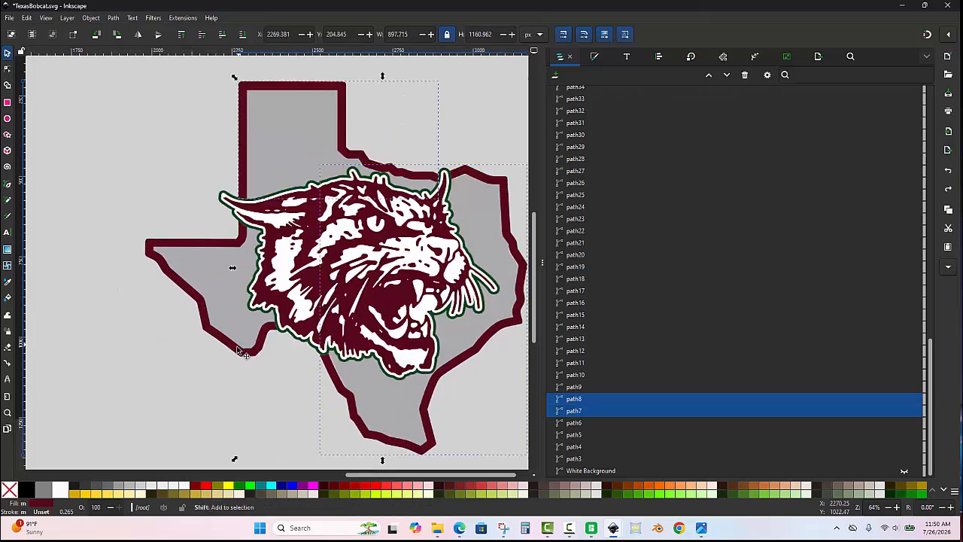
left_click(236, 352, "shift")
left_click_drag(234, 364, 89, 422)
key("ctrl+z")
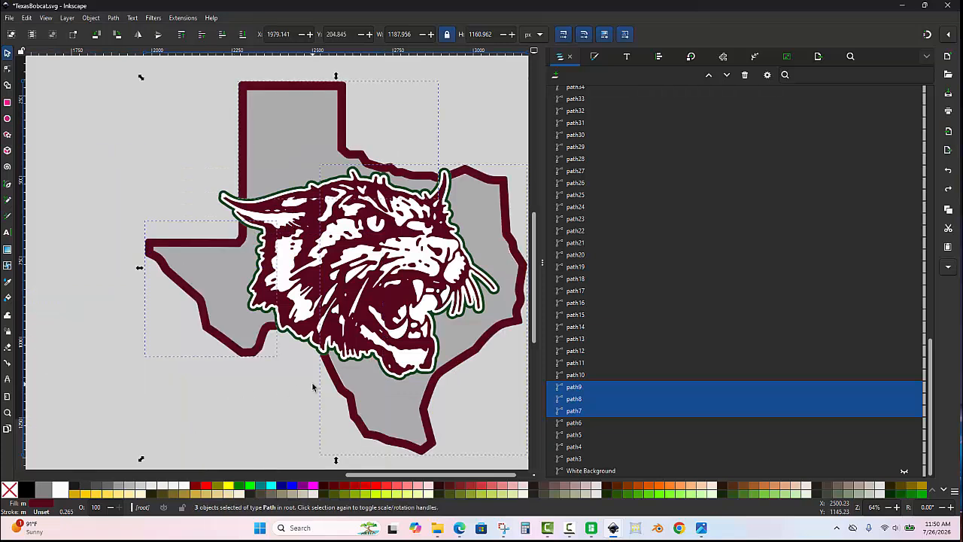
key("ctrl+k")
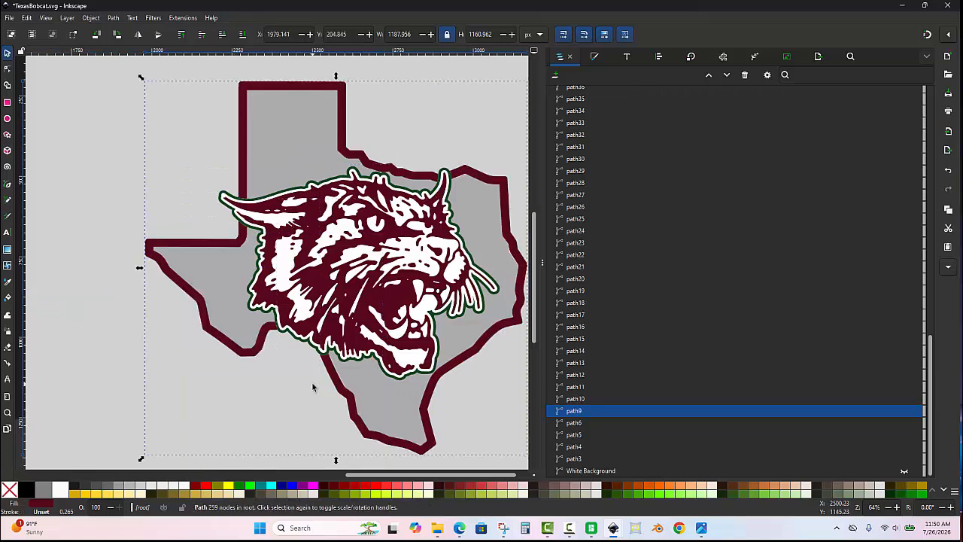
- Rename the combined maroon outline path as Maroon Border, hide it and clear the selection
left_click(113, 18)
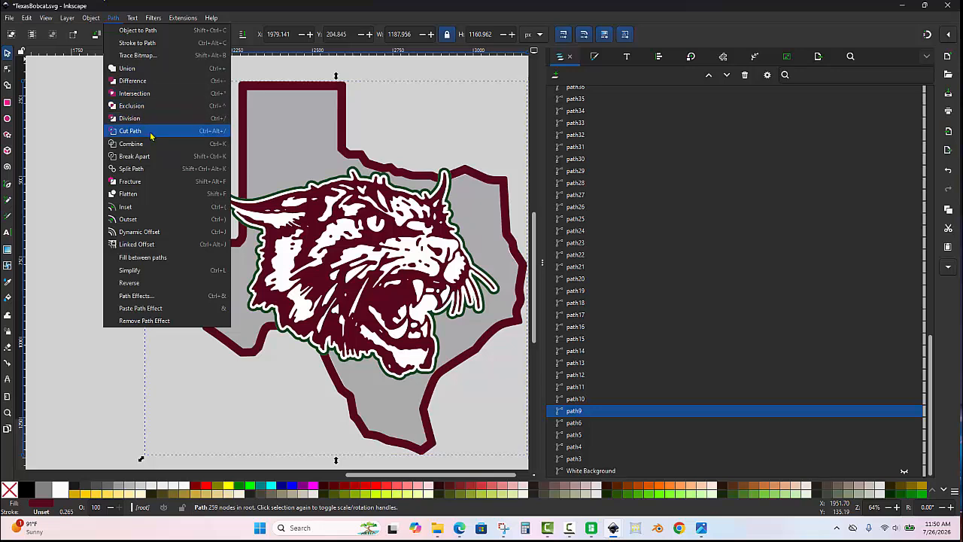
left_click(590, 415)
left_click(589, 411)
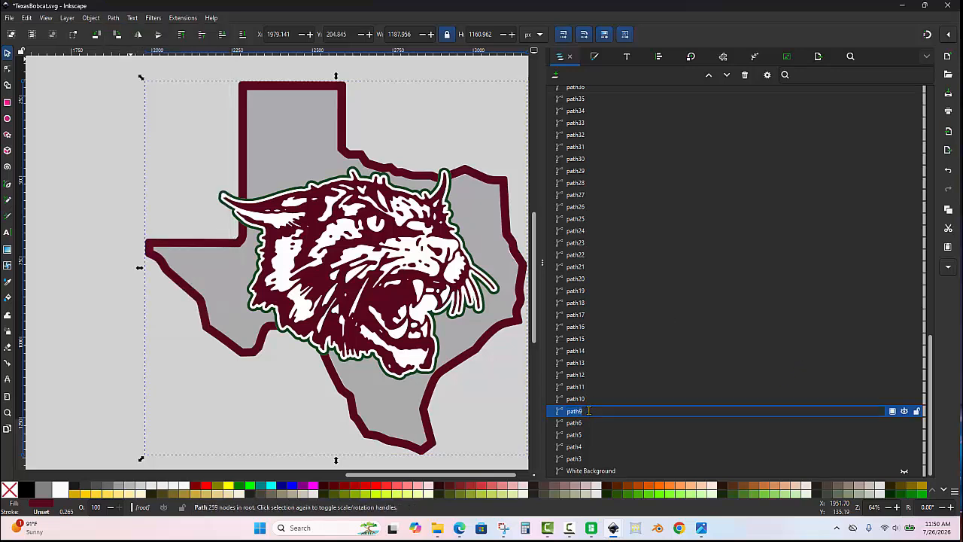
left_click(590, 410)
key("ctrl+a")
type("M")
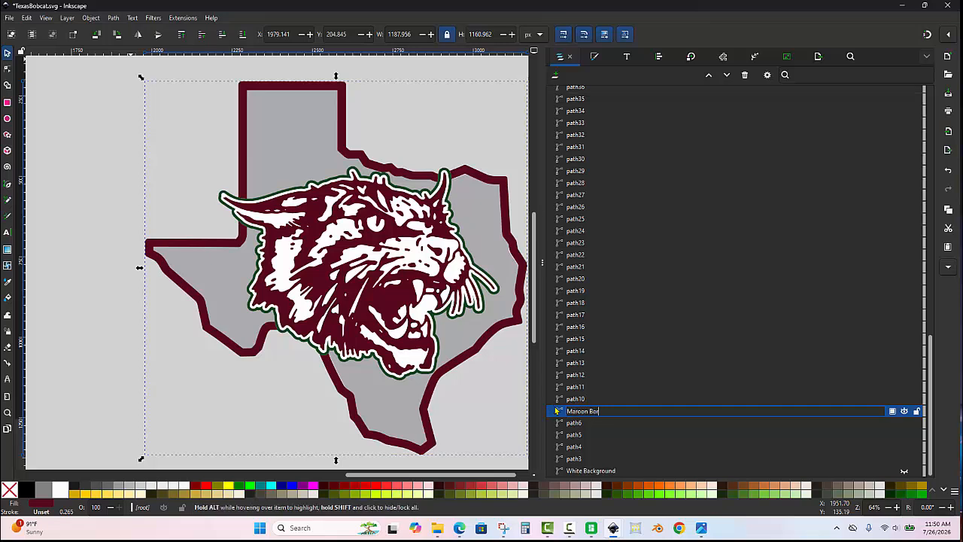
type("aroon Border")
key("Return")
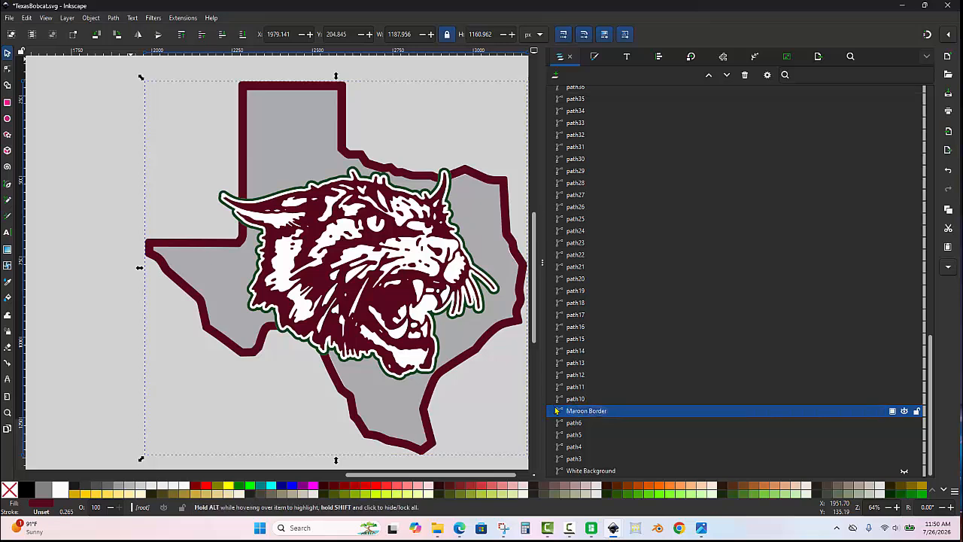
left_click(905, 411)
left_click(349, 136)
- Test-move each of the three large gray Texas pieces to see how the fill is divided, undoing every move
scroll(244, 132, "down", 1)
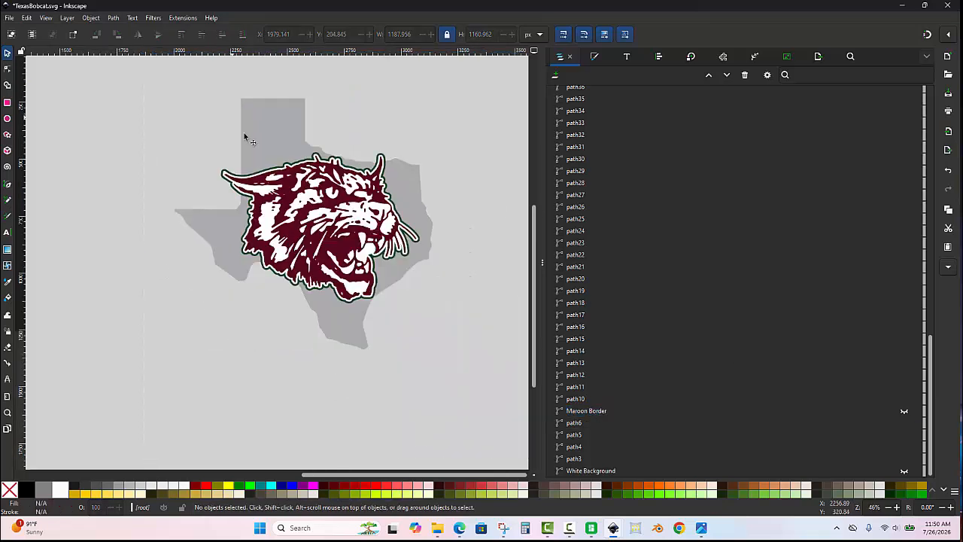
left_click_drag(412, 208, 508, 263)
key("ctrl+z")
left_click(284, 136)
left_click_drag(281, 136, 150, 91)
key("ctrl+z")
left_click(218, 242)
left_click_drag(218, 242, 83, 283)
key("ctrl+z")
- Combine the three large gray Texas pieces into a single path
left_click_drag(246, 252, 229, 257)
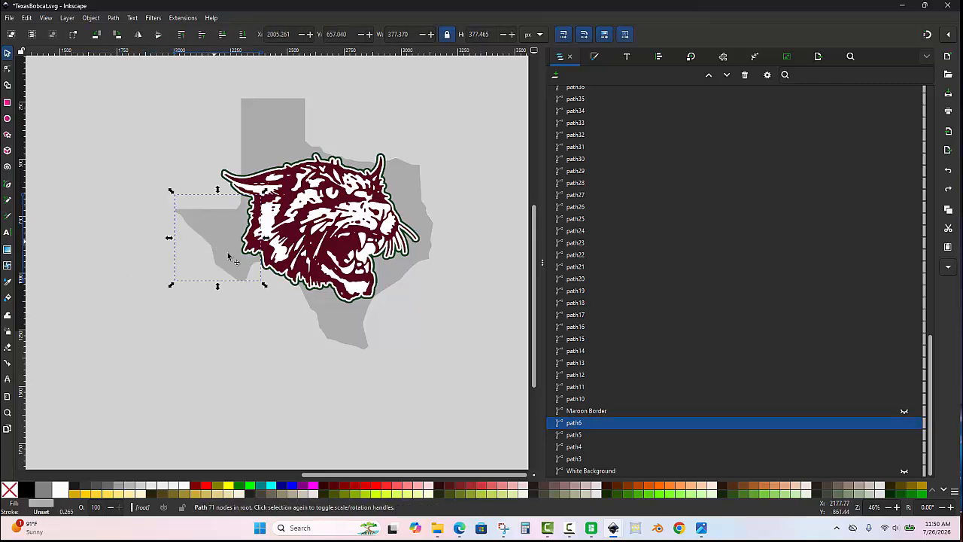
left_click(350, 312, "shift")
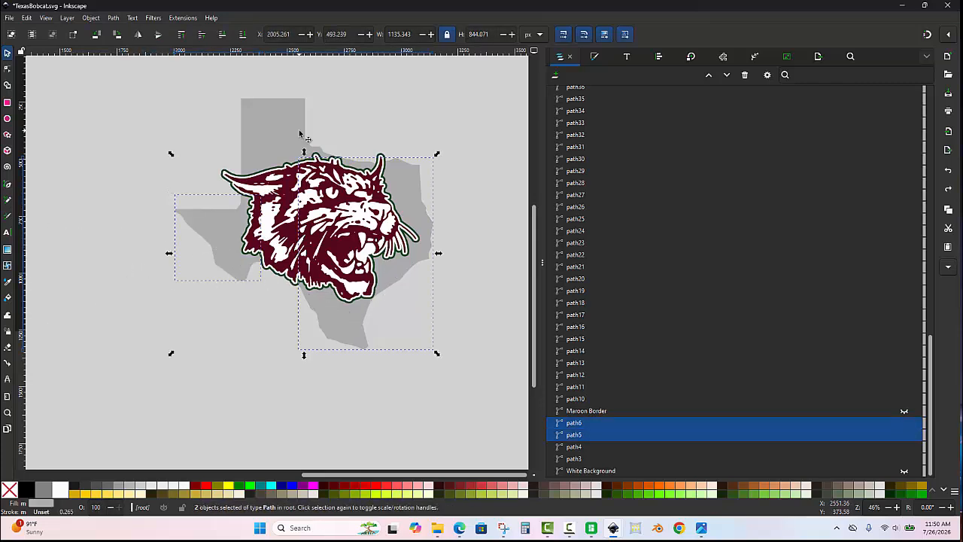
left_click(300, 134, "shift")
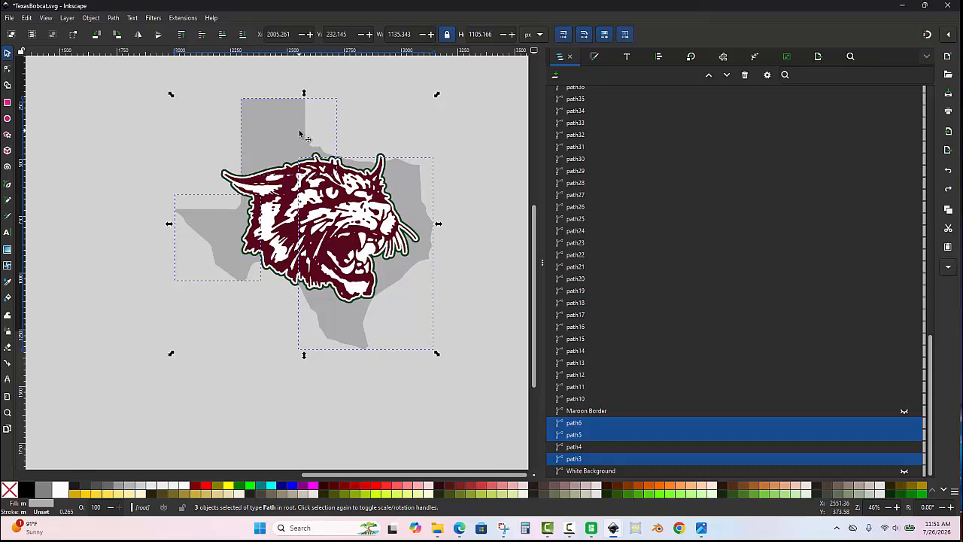
key("ctrl+k")
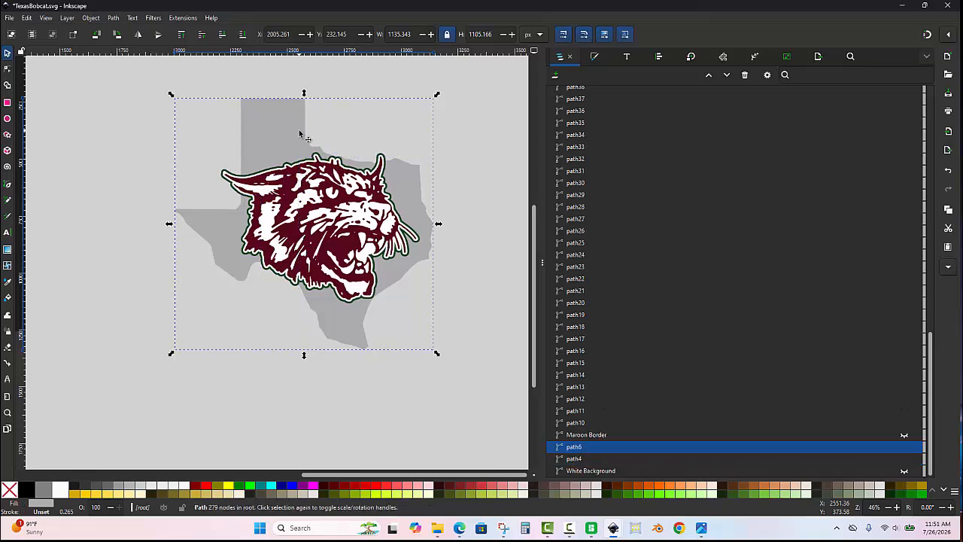
- Rename the combined gray path as Gray Background, hide it and clear the selection
left_click(586, 447)
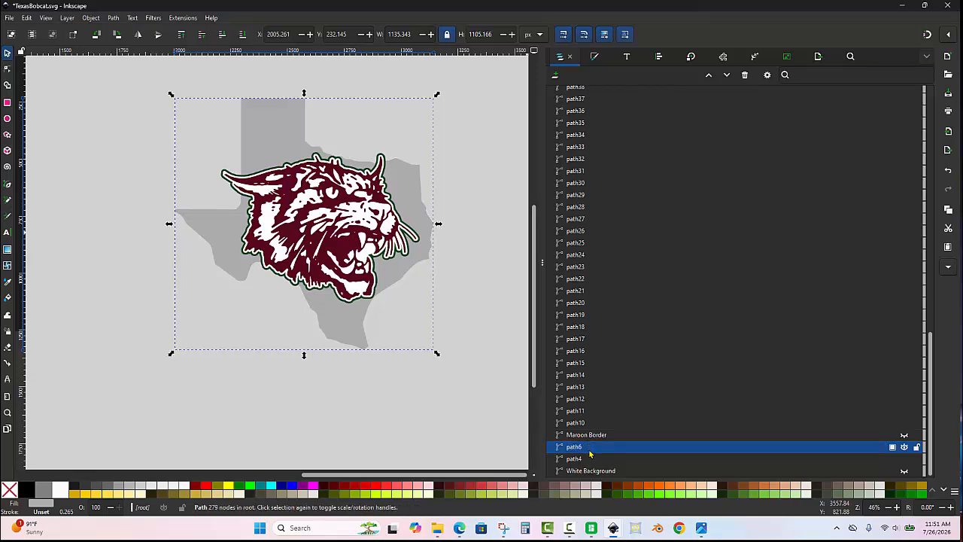
left_click(589, 448)
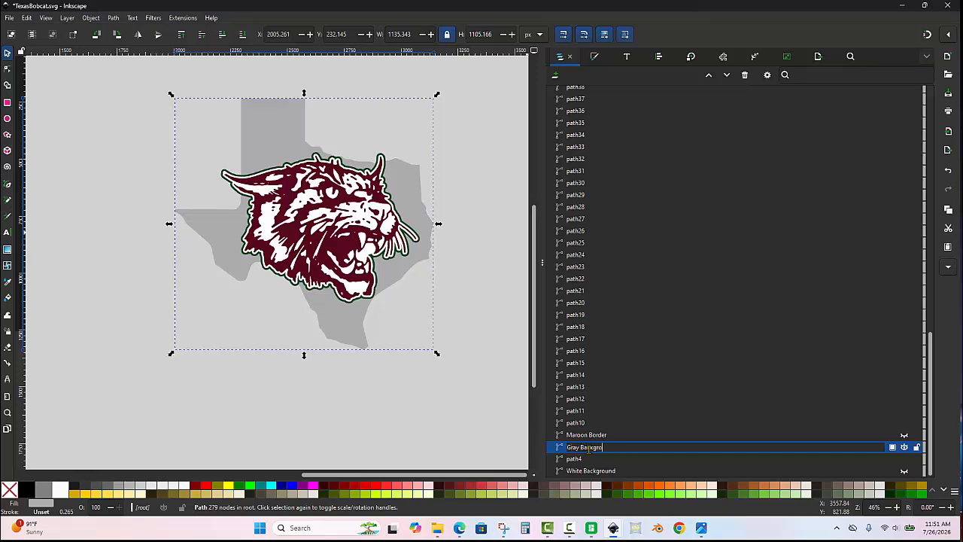
type("Gray Background")
key("Return")
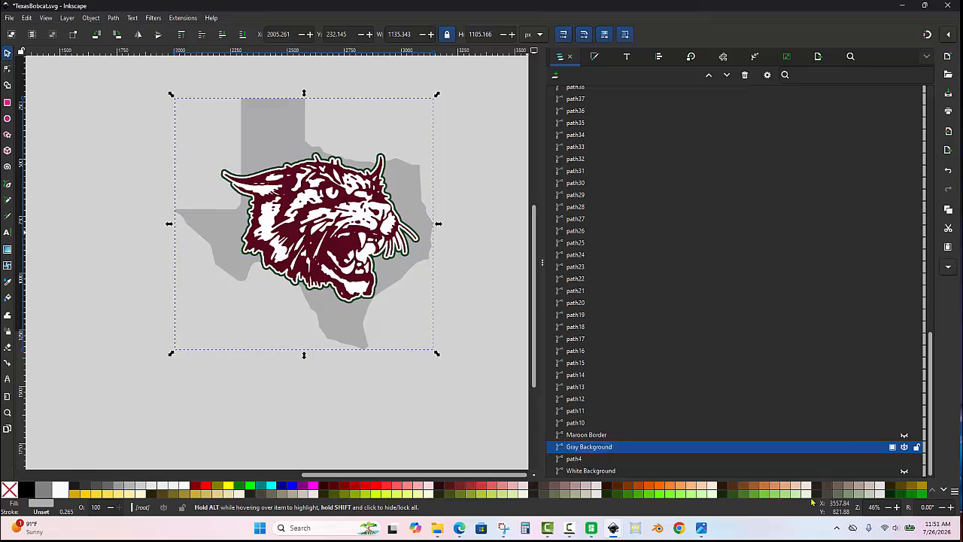
left_click(904, 446)
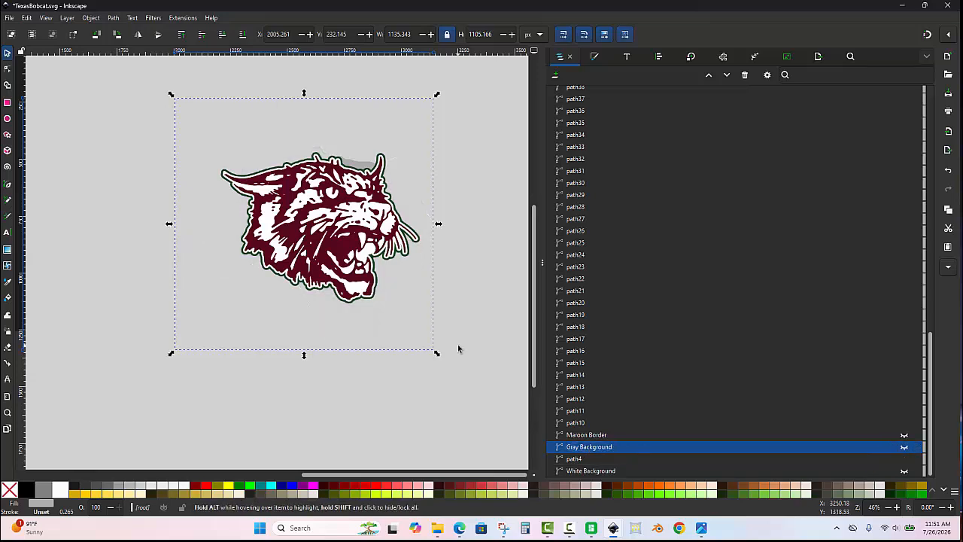
left_click(458, 348)
- Merge the leftover gray piece above the bobcat's head into the hidden Gray Background path and clear the selection
scroll(351, 150, "up", 1)
scroll(363, 170, "up", 1)
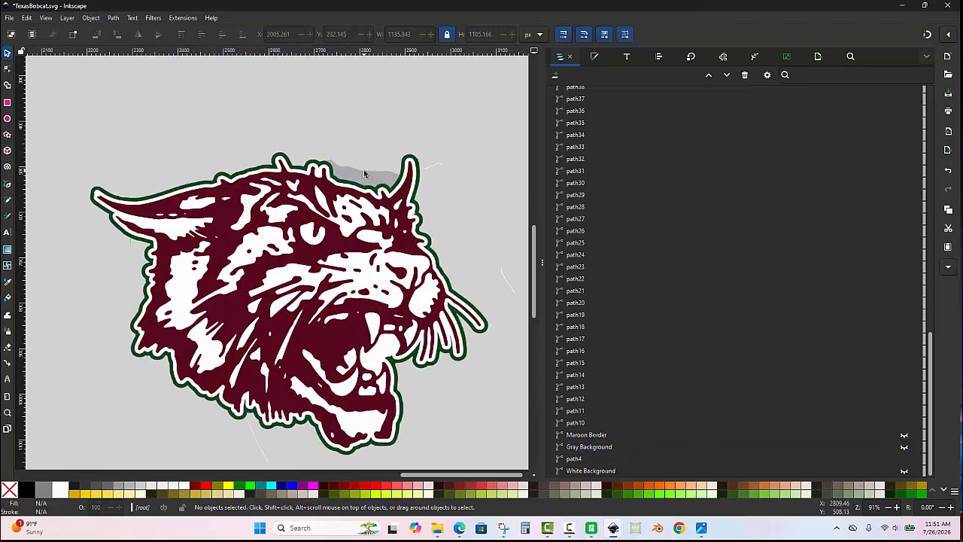
left_click(361, 174)
scroll(361, 174, "down", 1)
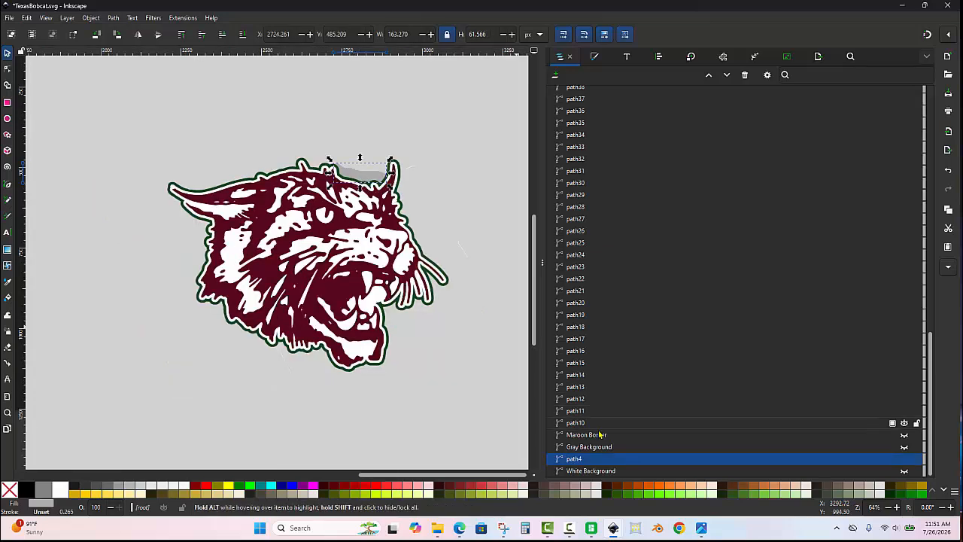
left_click(599, 448, "shift")
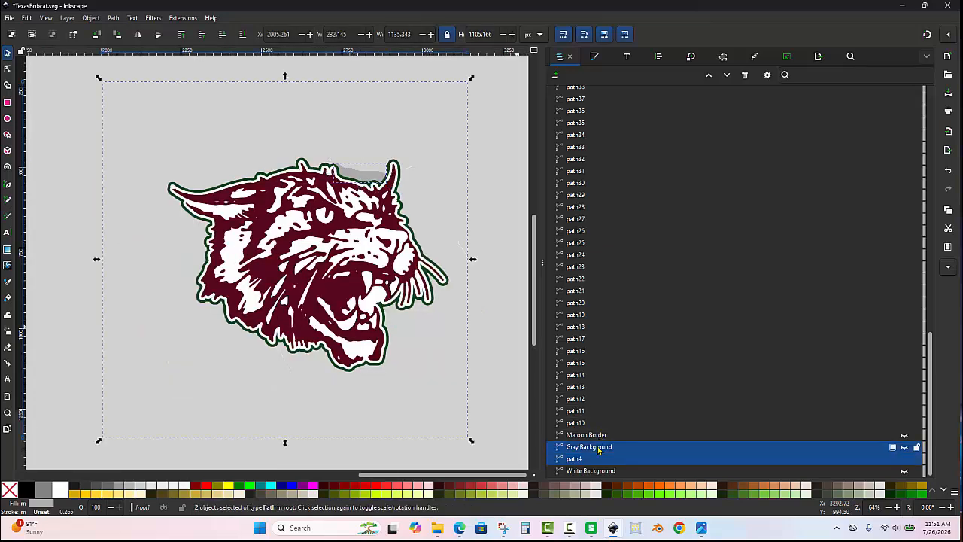
key("ctrl+plus")
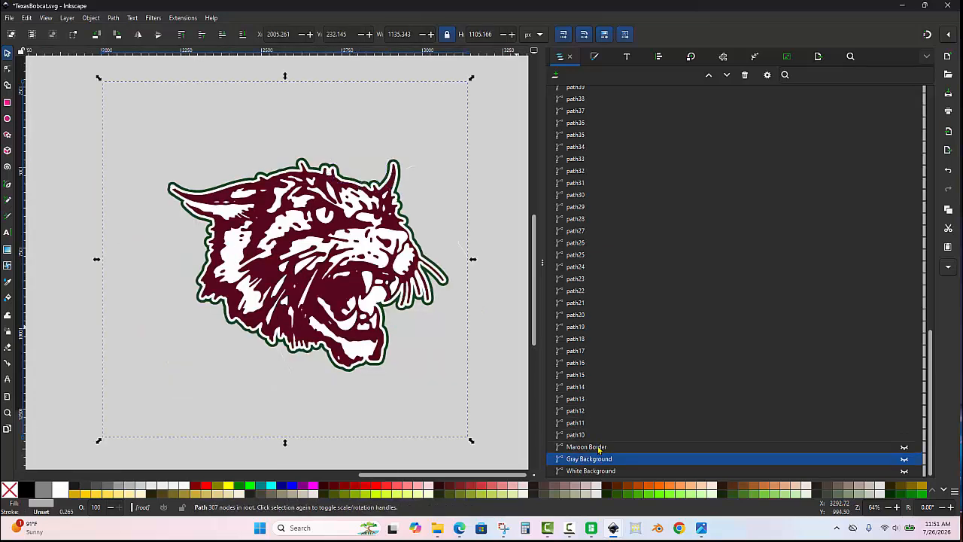
left_click(496, 309)
- Delete the white outline path lying between the green border and the maroon bobcat head
scroll(397, 175, "up", 3)
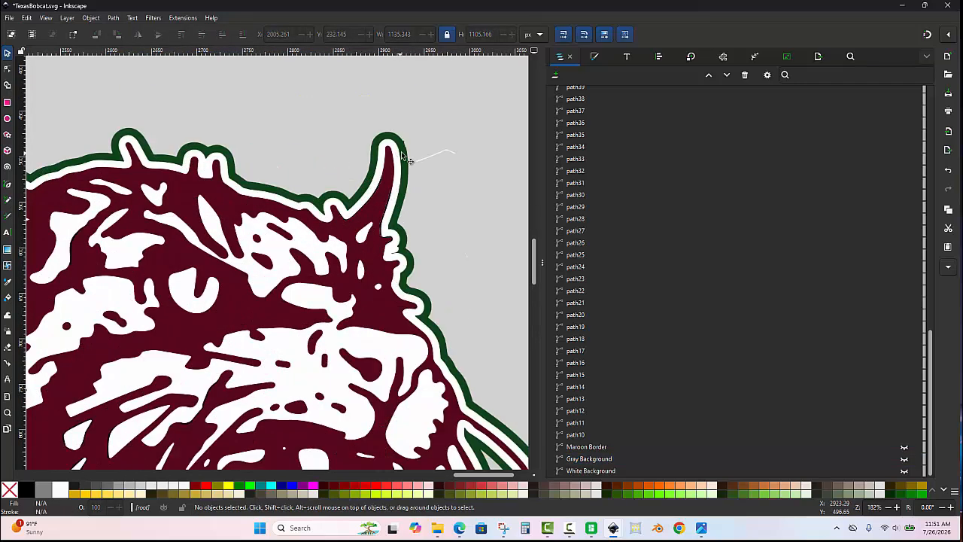
scroll(398, 157, "up", 3)
left_click(396, 156)
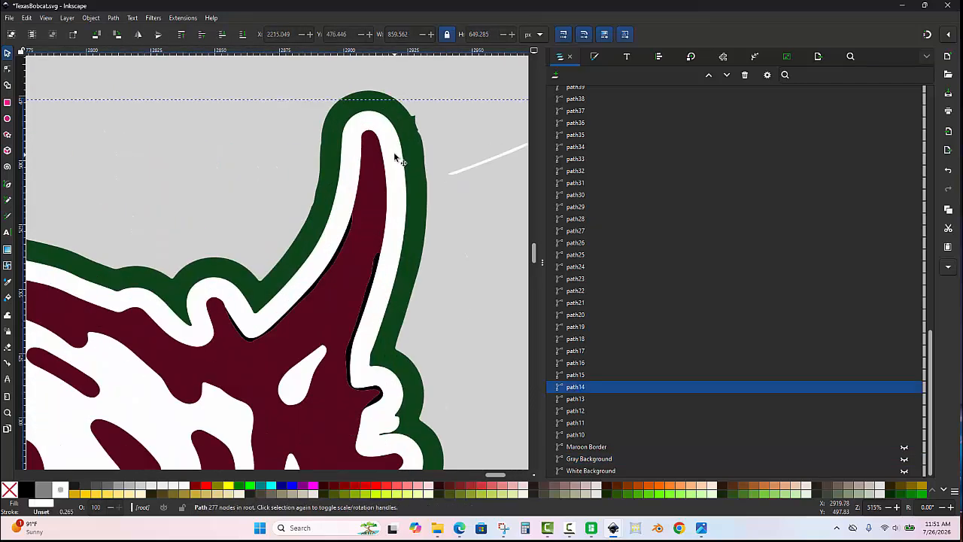
key("Delete")
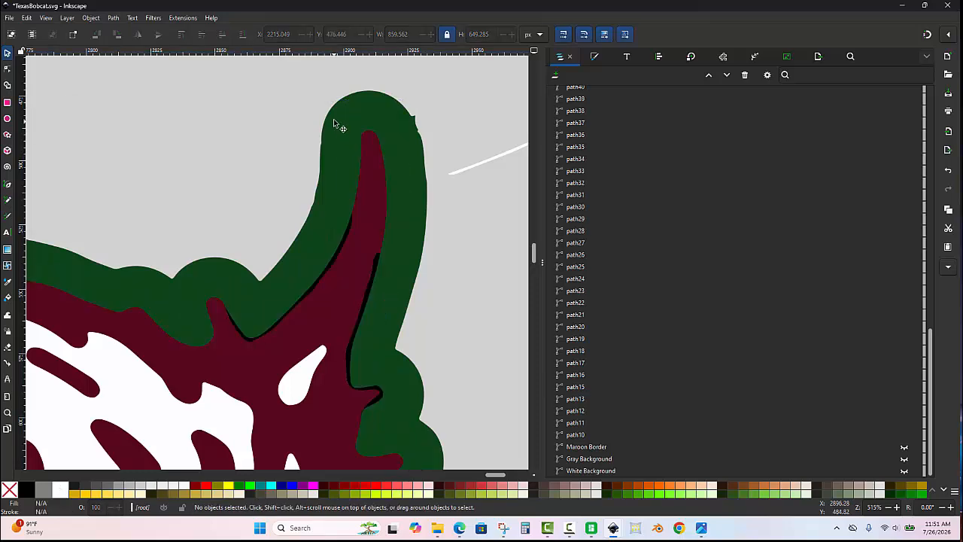
- Test-move the black sliver along the outer edge of the upright ear, undoing the move
scroll(335, 124, "down", 4)
scroll(331, 152, "up", 5)
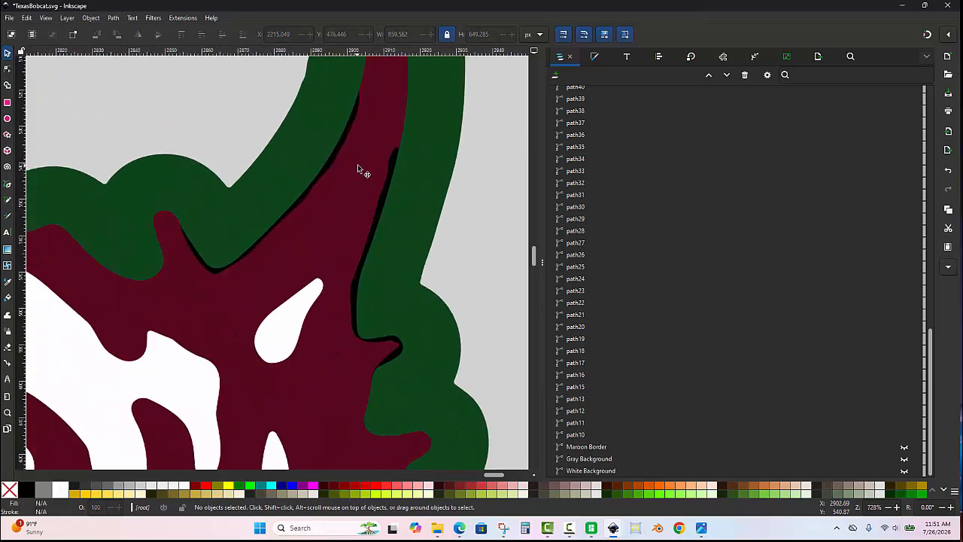
left_click(392, 178)
left_click_drag(400, 188, 404, 197)
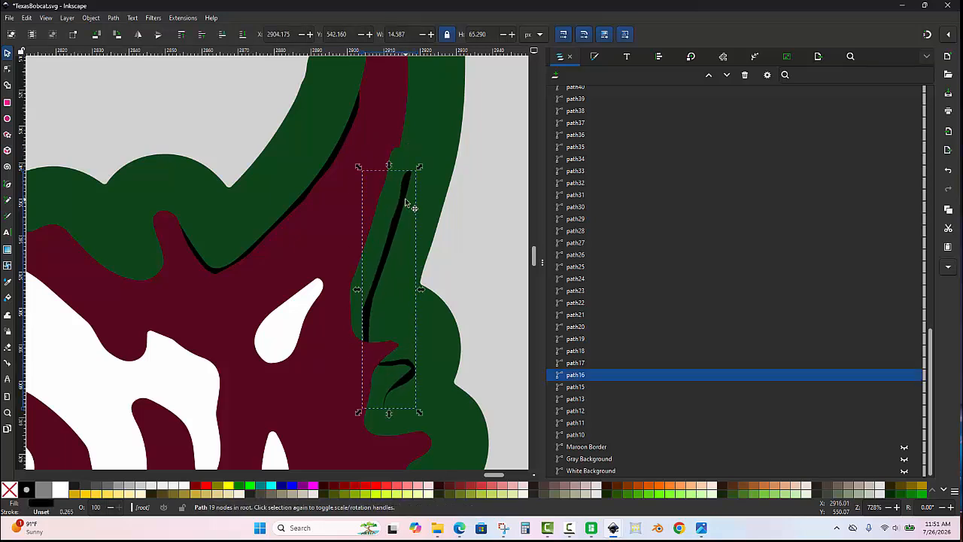
key("ctrl+z")
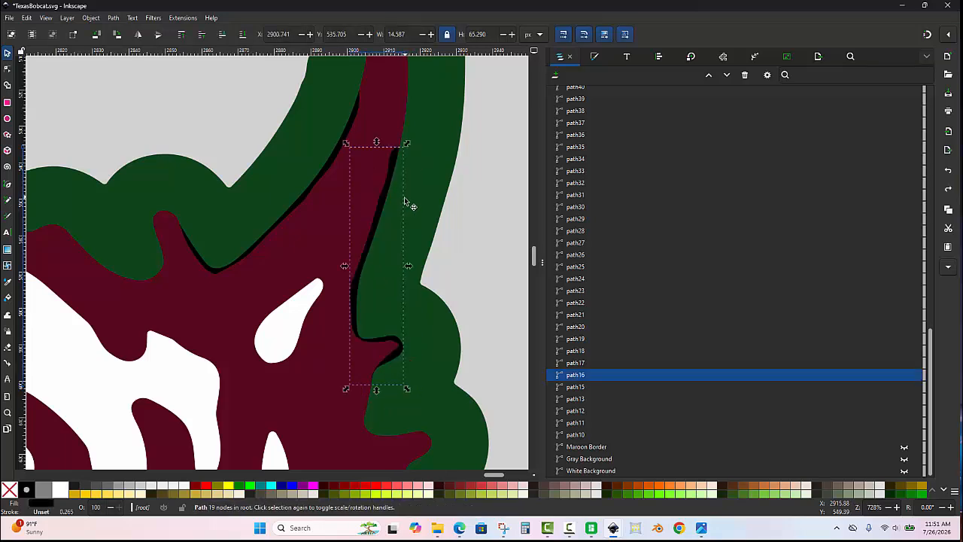
left_click(302, 197, "shift")
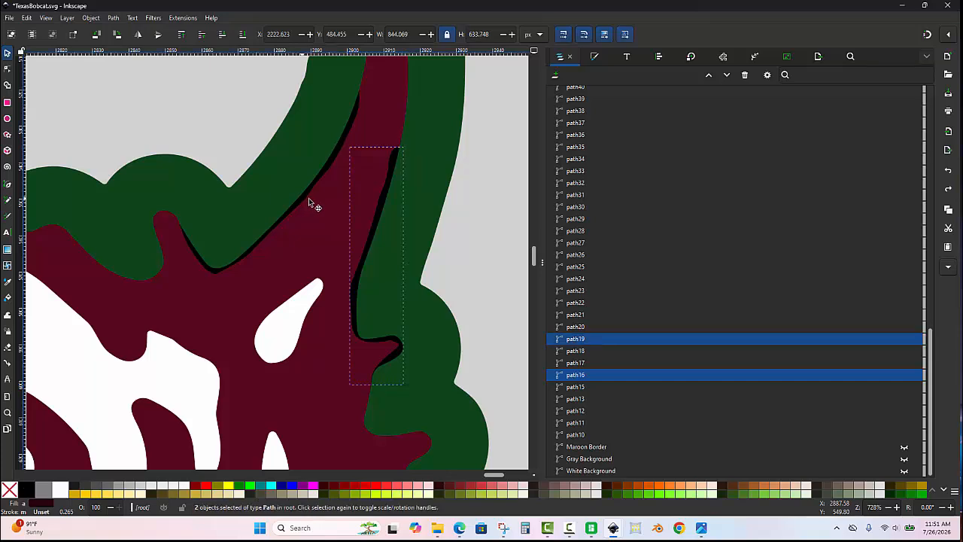
key("Escape")
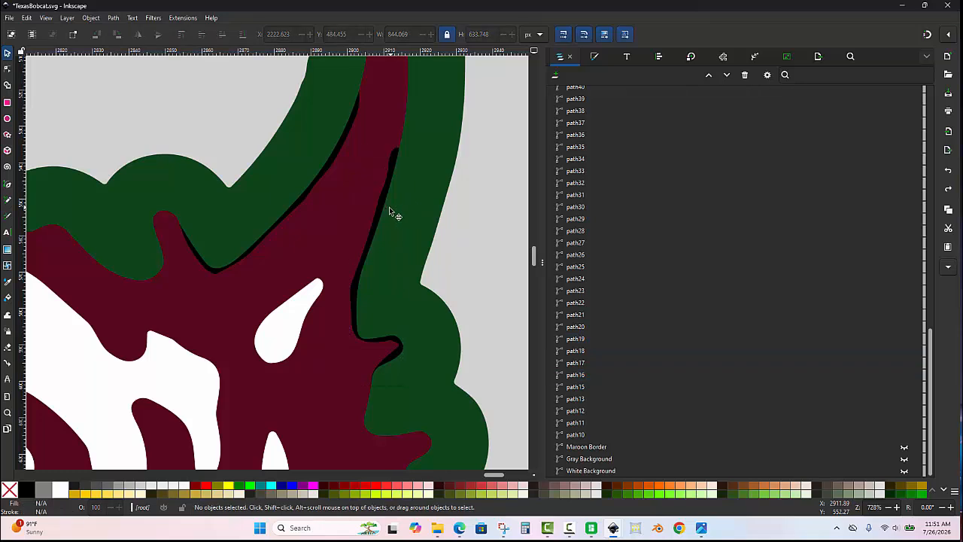
left_click(382, 207)
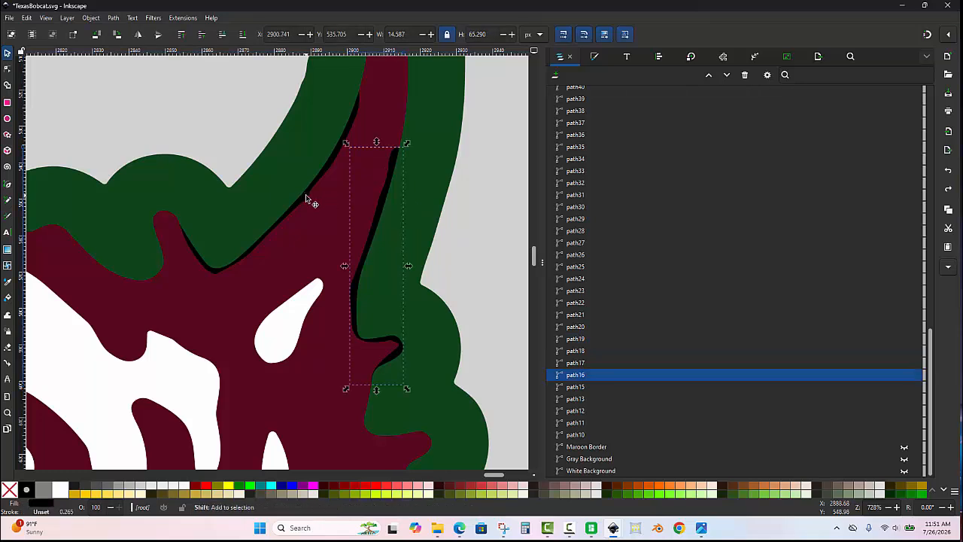
left_click(304, 195, "shift")
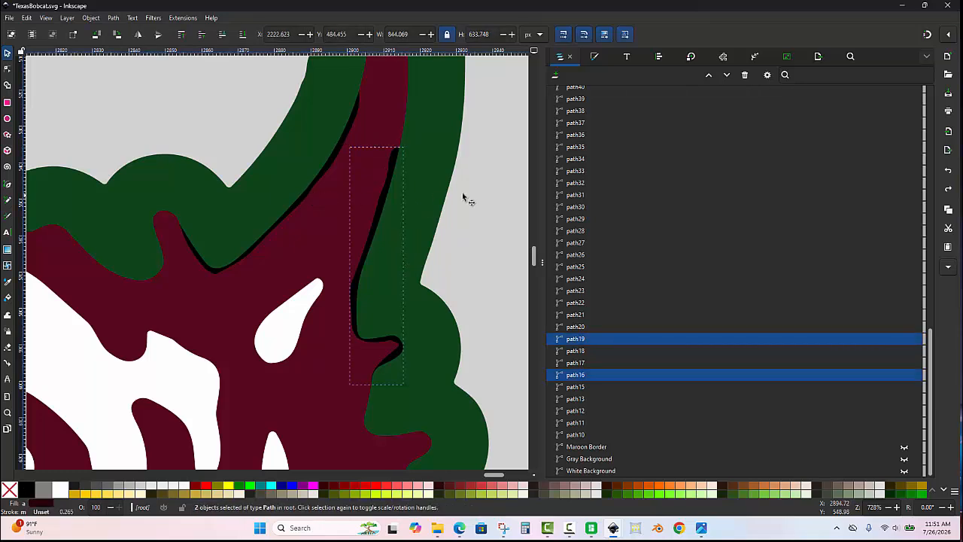
key("Escape")
- Merge the two black slivers beside the upright ear into the maroon face path, fill the result dark red and deselect it
scroll(395, 169, "up", 1, "ctrl")
left_click(398, 162)
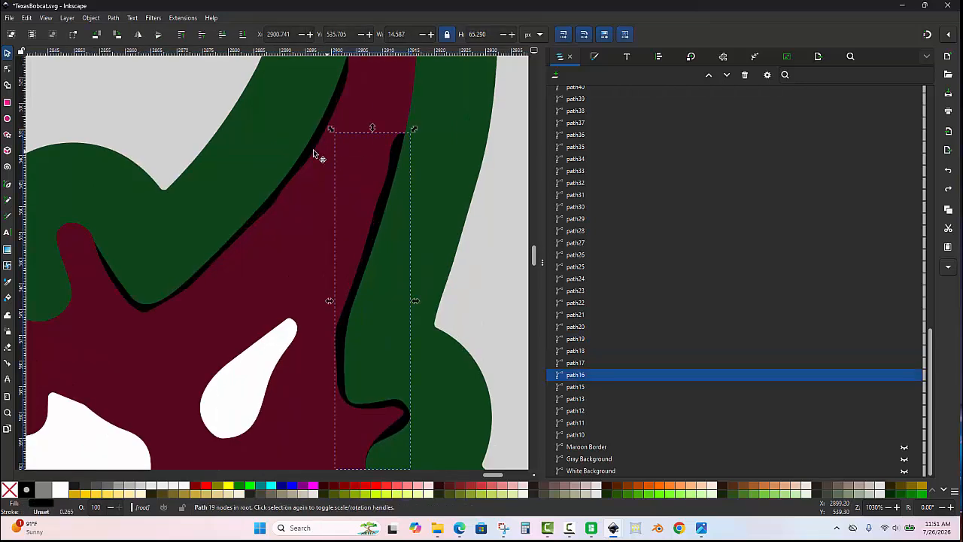
left_click(306, 153, "shift")
scroll(327, 168, "down", 1, "ctrl")
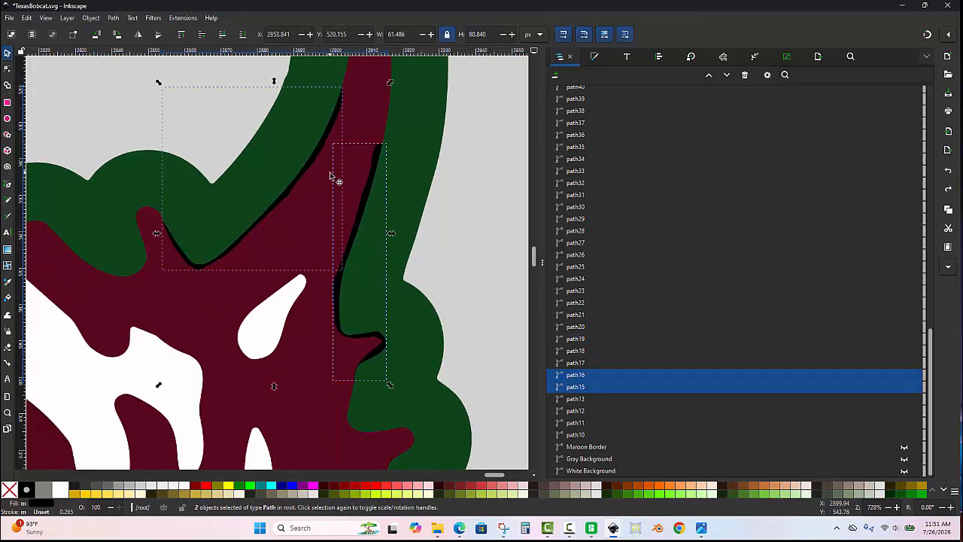
left_click(361, 114, "shift")
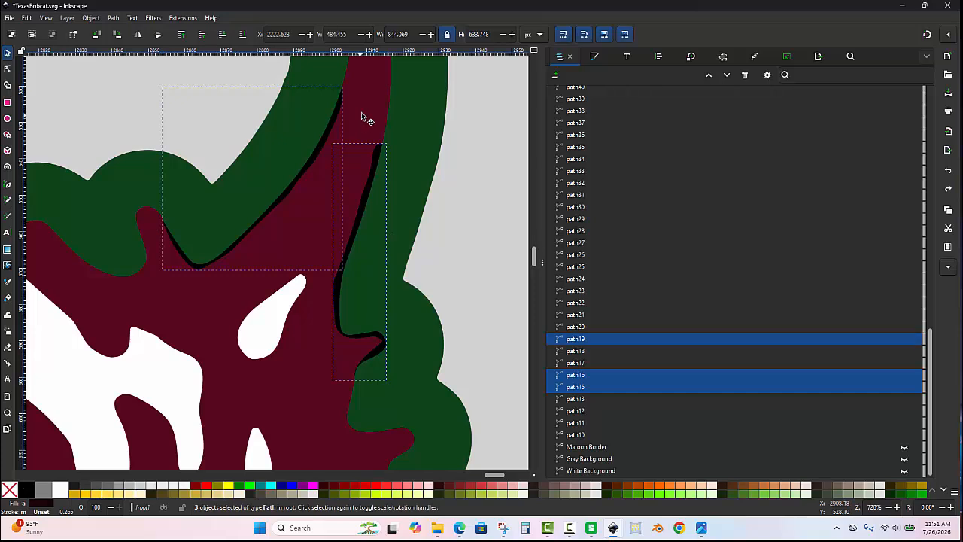
key("ctrl+plus")
scroll(361, 114, "down", 3, "ctrl")
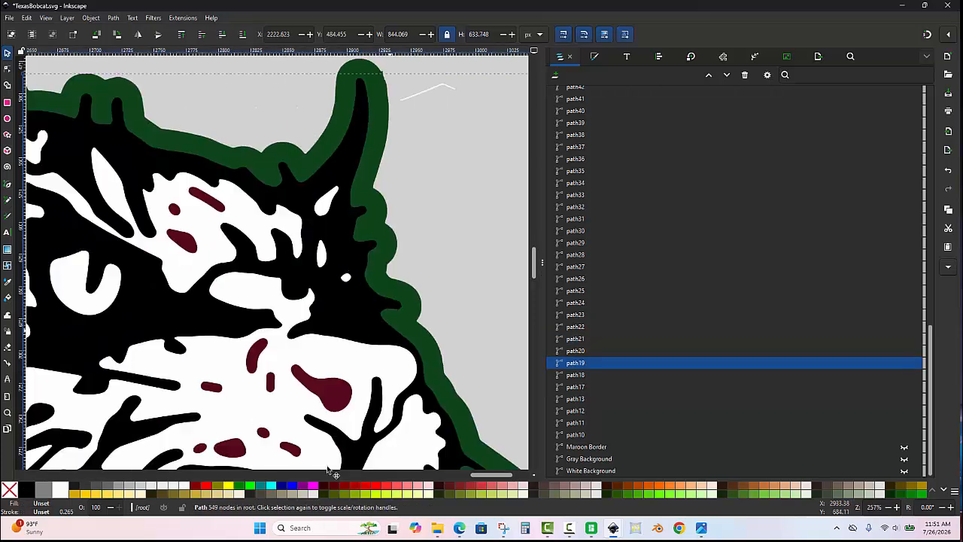
left_click(334, 490)
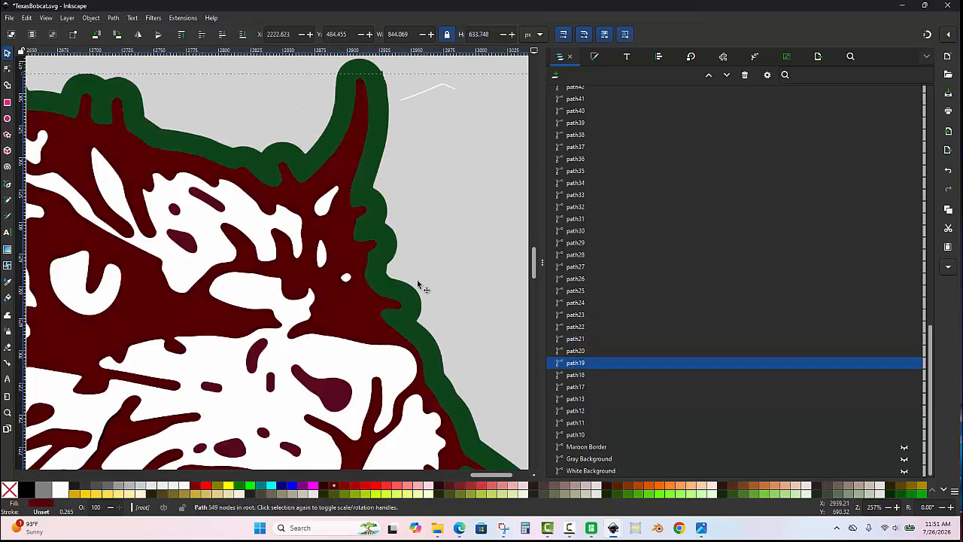
left_click(447, 208)
- Select all black slivers matching the one under the fang, add the dark red face path, and combine them into a single path
scroll(406, 173, "down", 2, "ctrl")
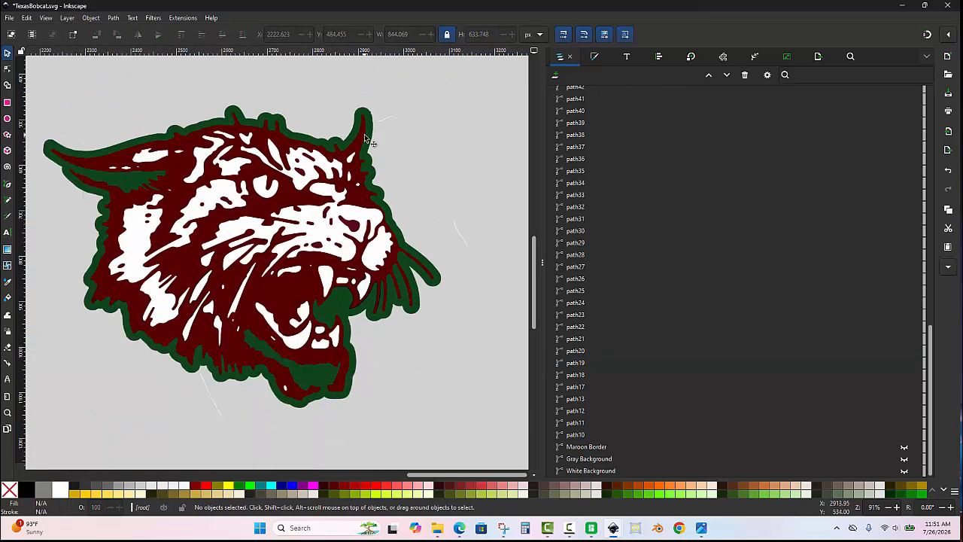
scroll(280, 372, "up", 2, "ctrl")
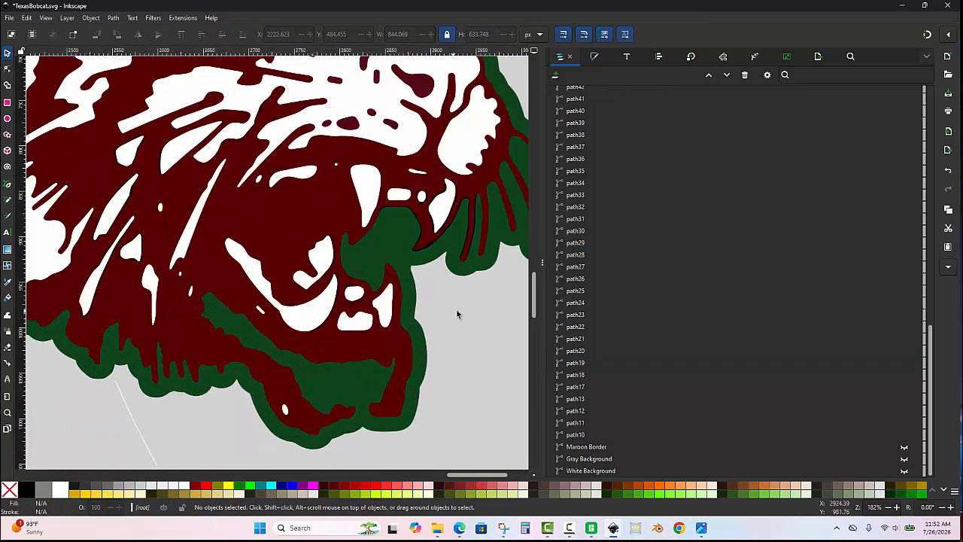
scroll(437, 293, "up", 1, "ctrl")
scroll(361, 233, "up", 1, "ctrl")
scroll(382, 182, "up", 1, "ctrl")
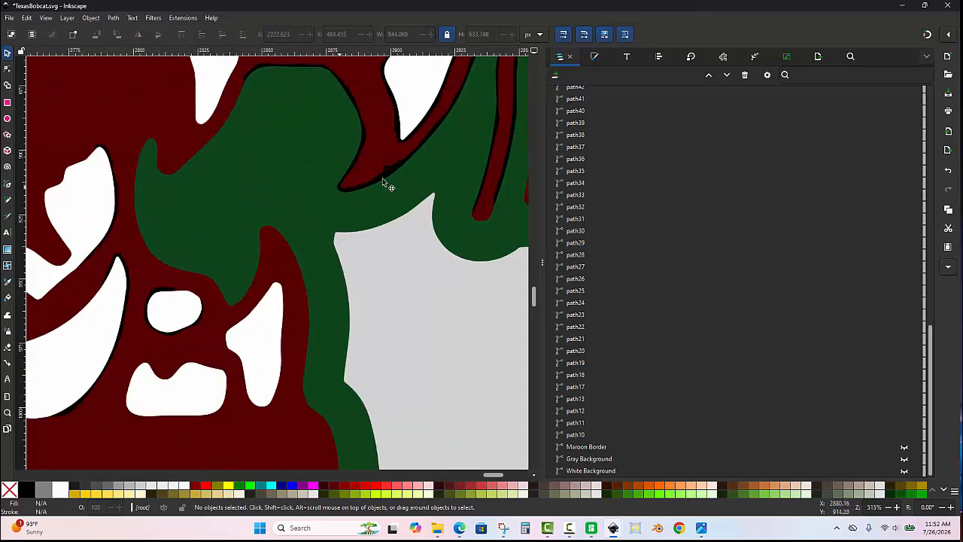
scroll(382, 177, "up", 1, "ctrl")
left_click(391, 172)
right_click(390, 174)
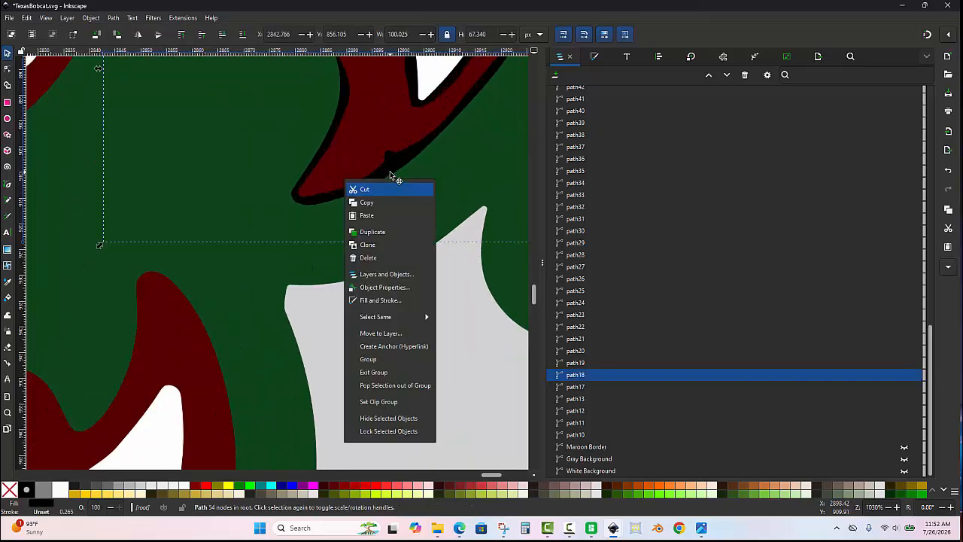
left_click(399, 316)
left_click(376, 218)
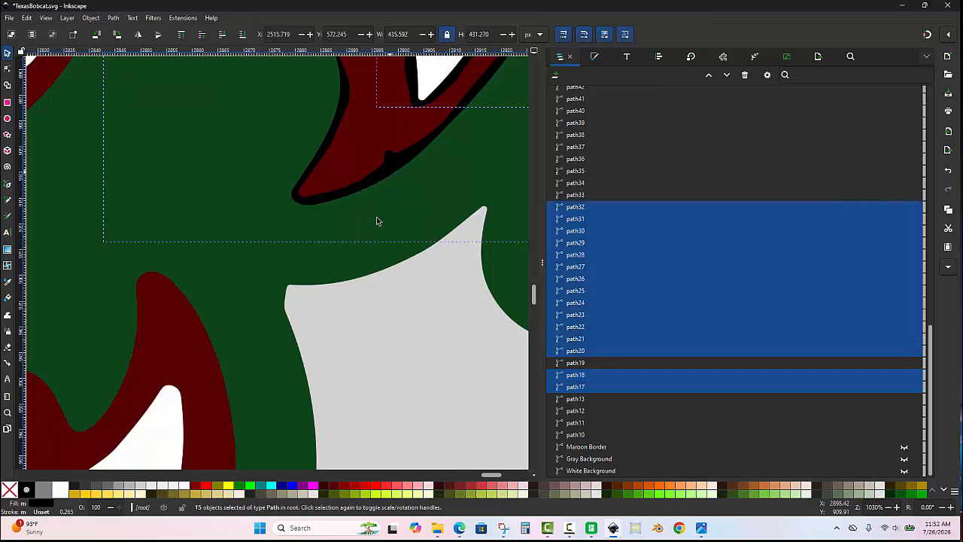
left_click(360, 141, "shift")
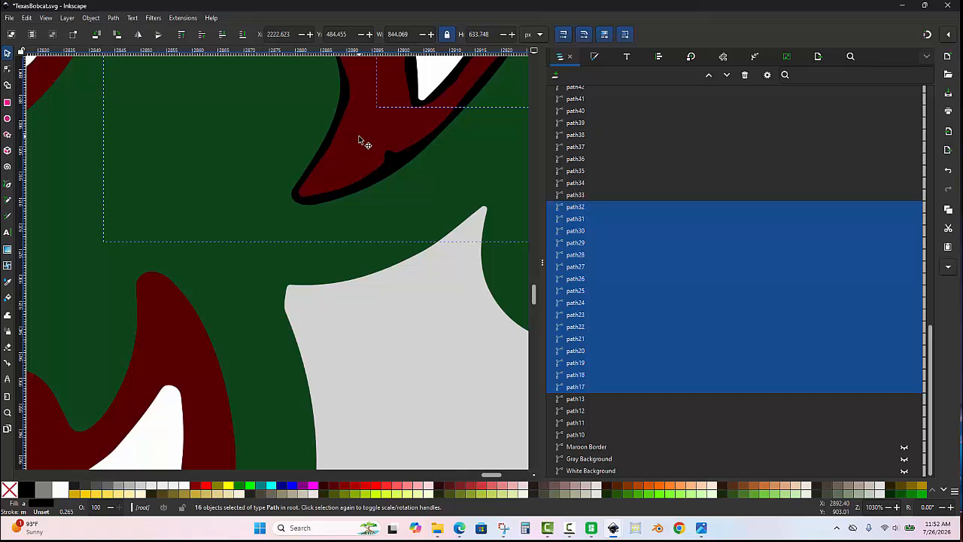
key("ctrl+k")
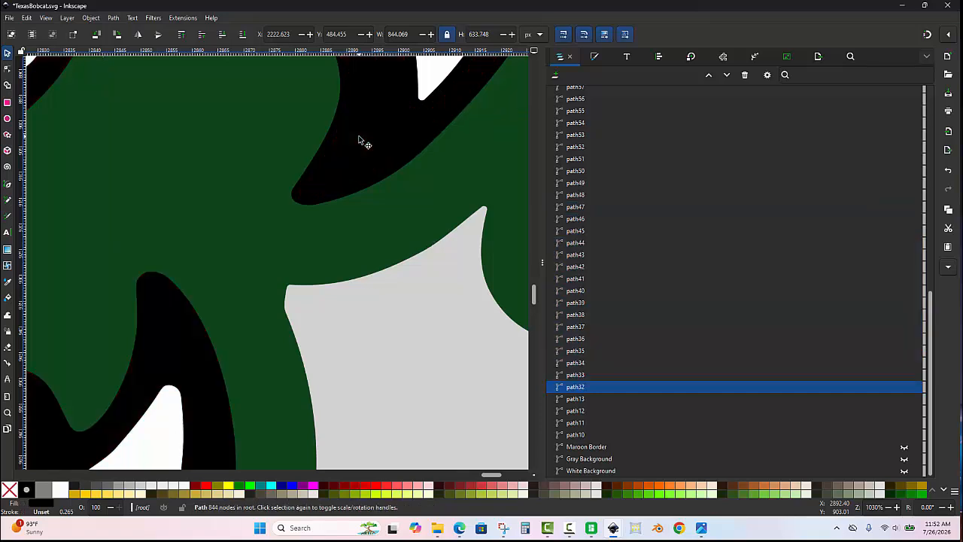
- Fill the combined black face path with Maroon (#800000) and clear the selection
scroll(359, 140, "down", 1)
scroll(391, 138, "down", 2)
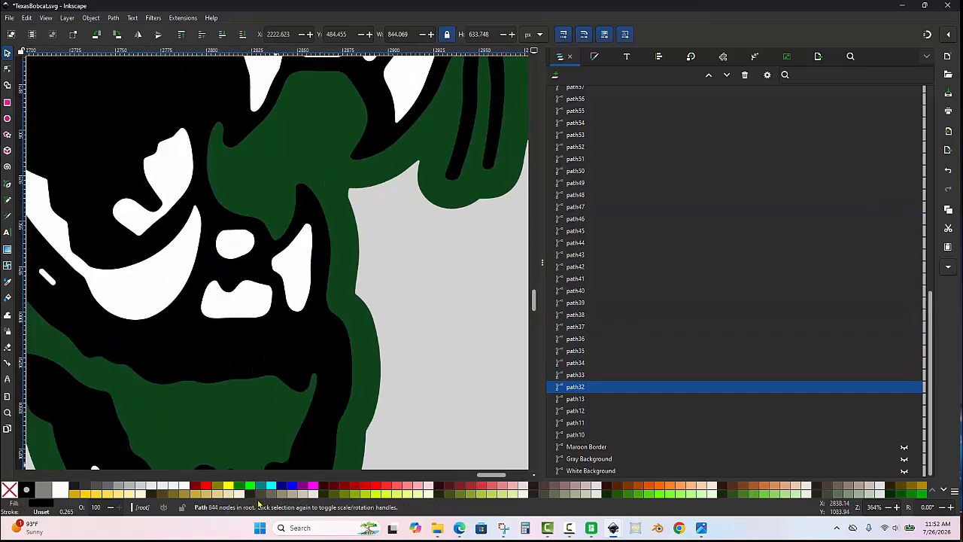
left_click(369, 178)
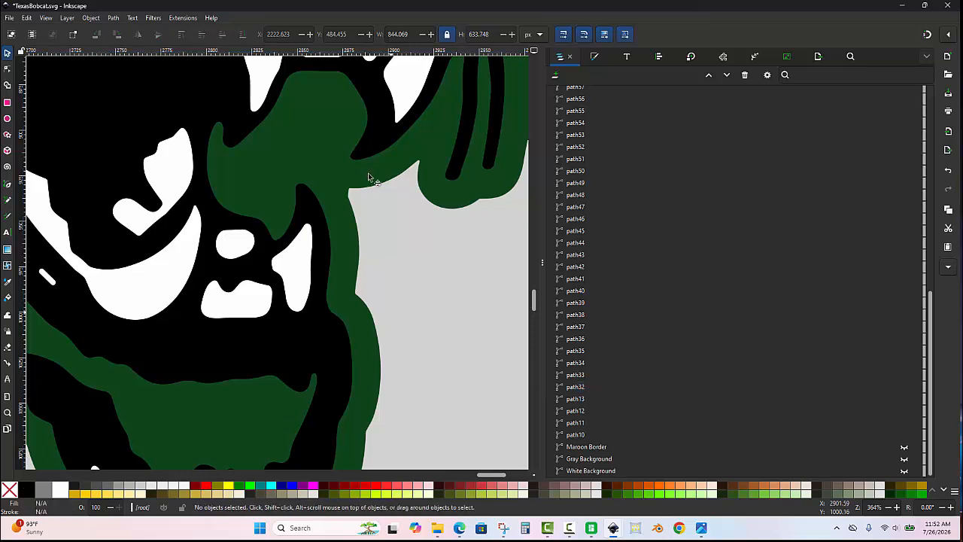
left_click(369, 150)
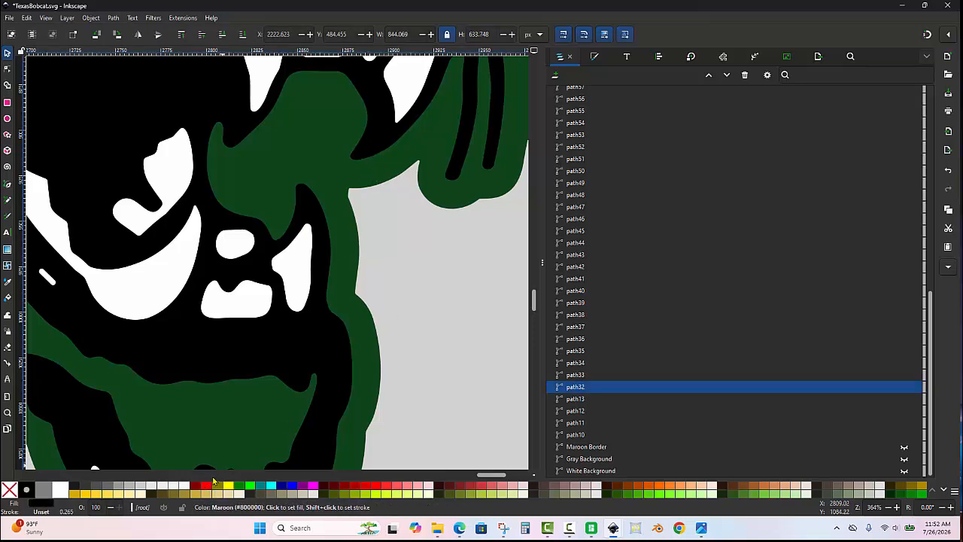
left_click(214, 485)
left_click(462, 327)
scroll(390, 278, "down", 5)
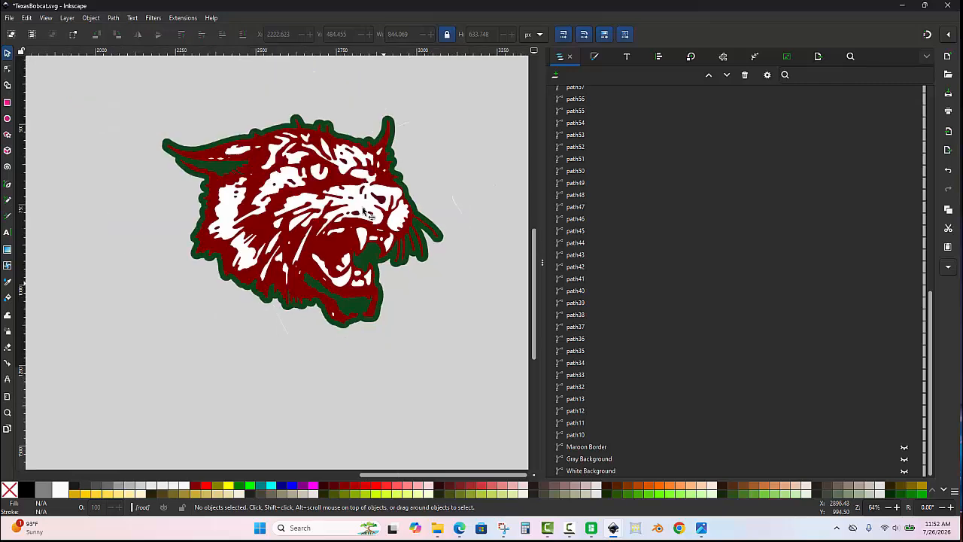
- Recolour the maroon face path by picking the darker maroon (#59081f) from the spot above the nose, and deselect it
scroll(368, 213, "up", 4)
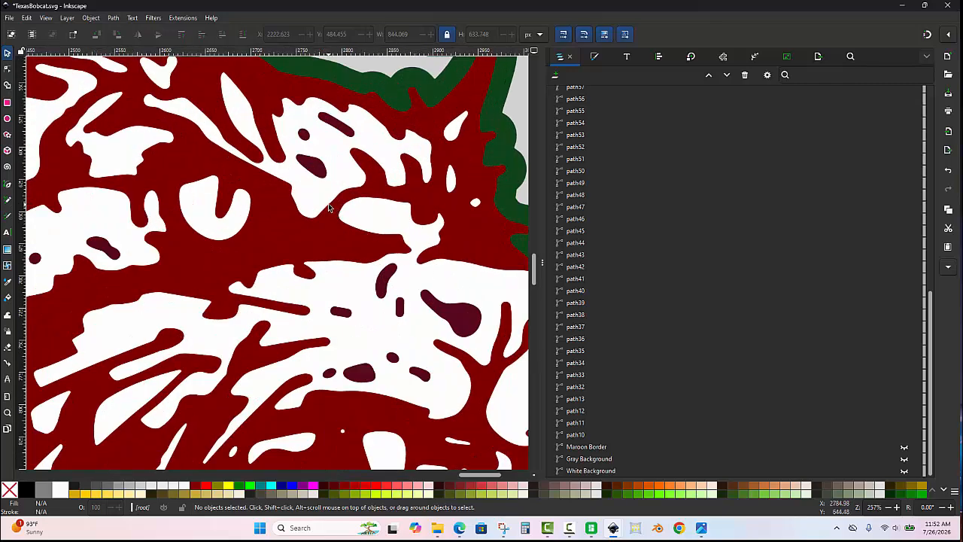
scroll(328, 203, "down", 3)
scroll(351, 213, "up", 8)
scroll(351, 213, "down", 4)
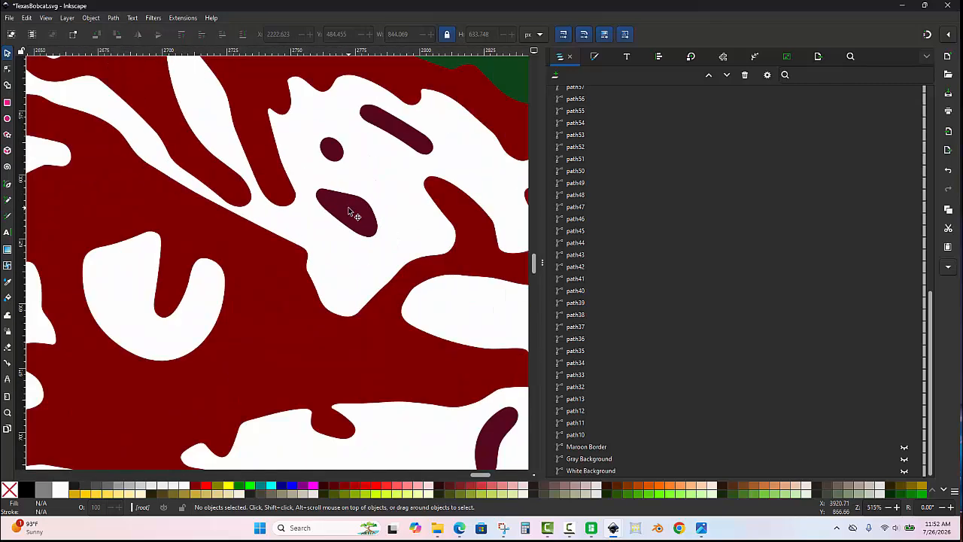
scroll(348, 211, "up", 2)
left_click(218, 323)
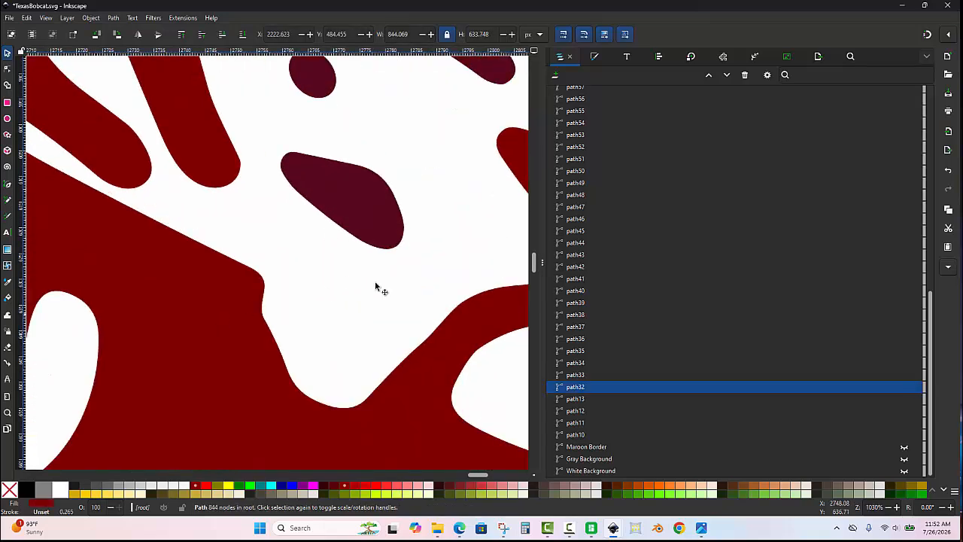
left_click(594, 58)
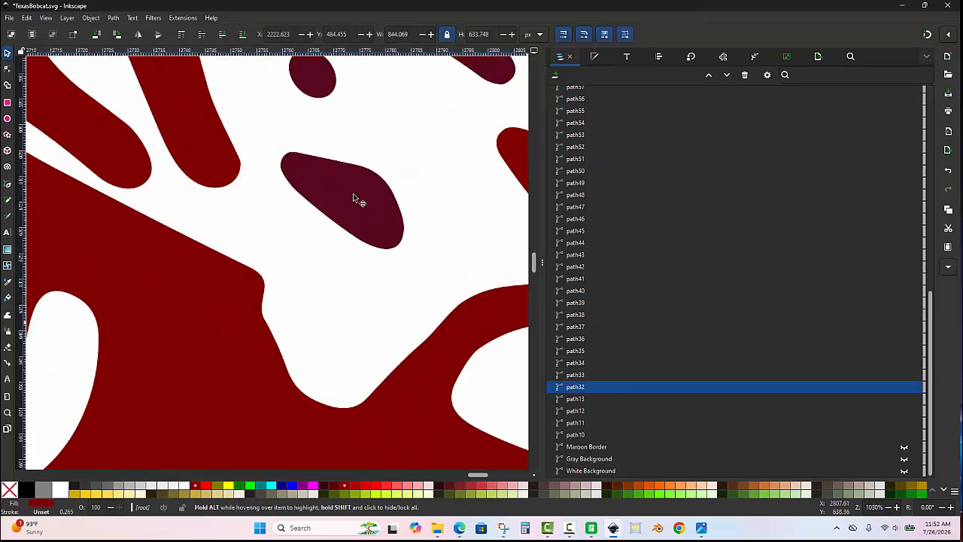
left_click(578, 418)
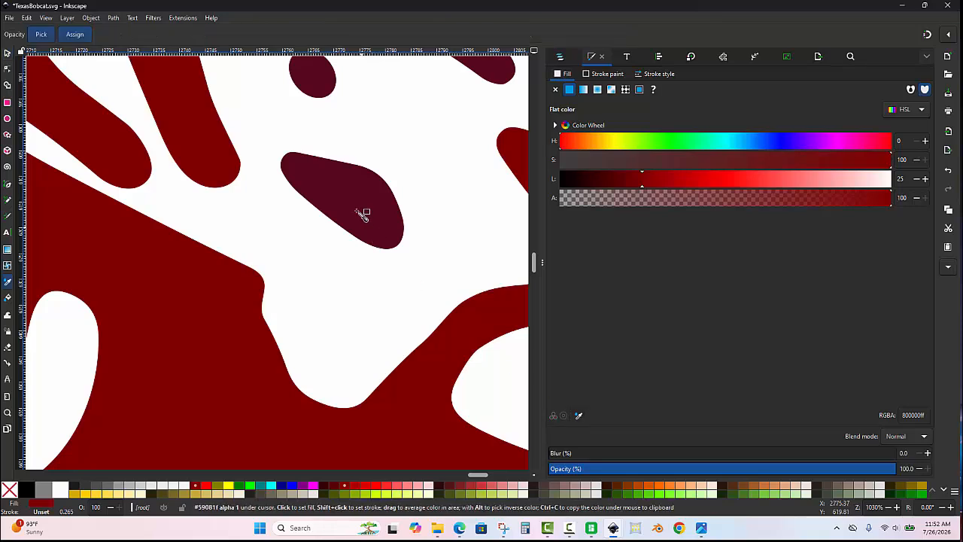
left_click(357, 209)
scroll(357, 209, "down", 5)
key("Escape")
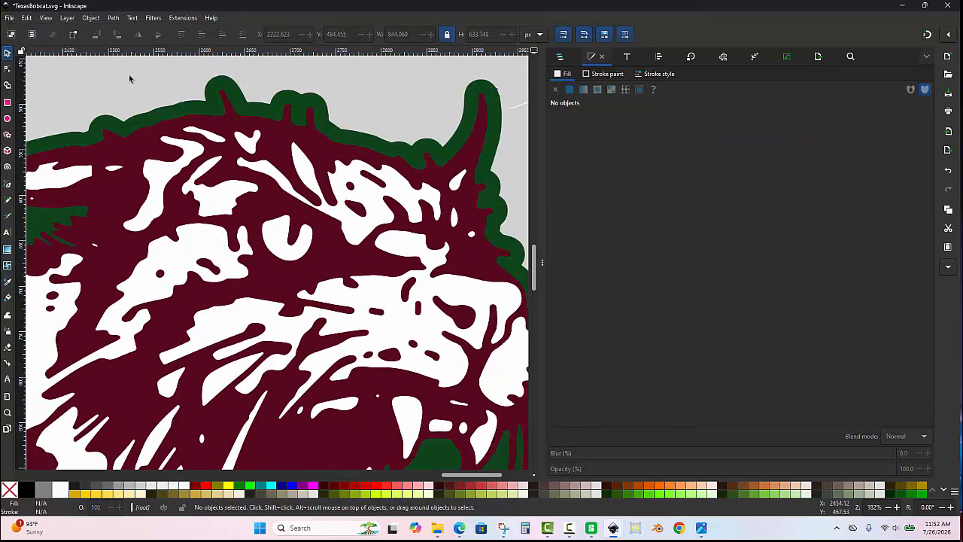
- Test-move the white path around the eye and brow, and undo the move
scroll(239, 135, "down", 3)
scroll(288, 160, "up", 2)
scroll(317, 181, "up", 5)
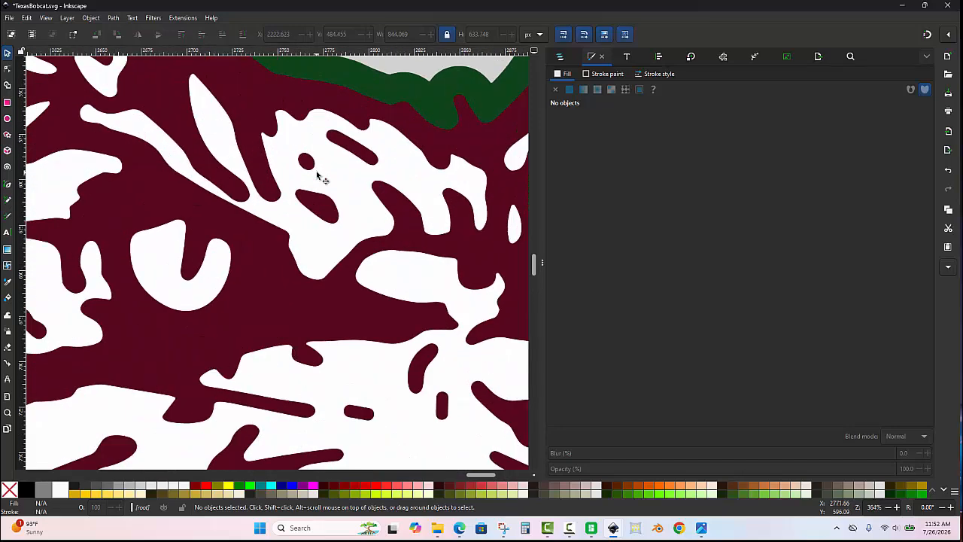
left_click(289, 179)
scroll(289, 179, "down", 4)
left_click_drag(286, 197, 288, 242)
key("ctrl+z")
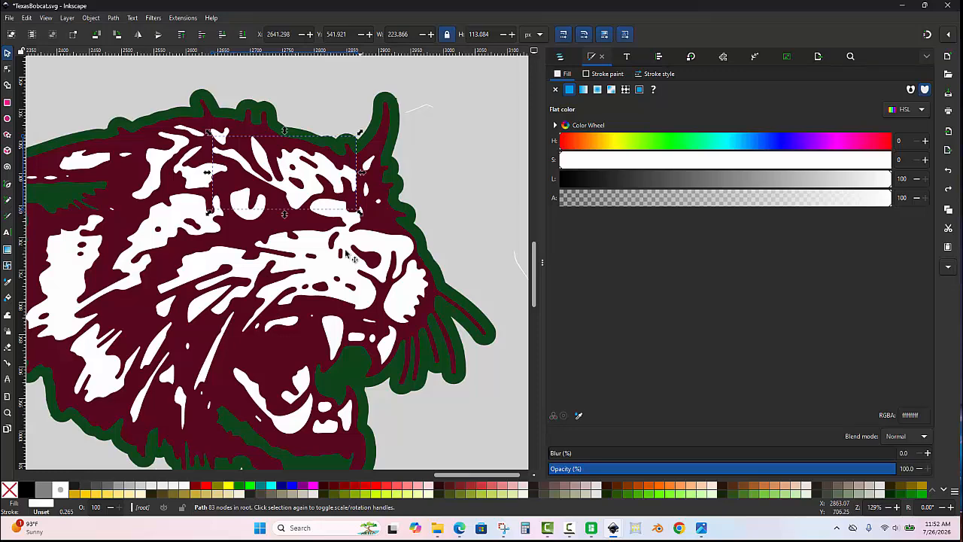
- Select all shapes matching the white muzzle path and combine them into a single path
scroll(327, 177, "down", 1)
left_click(429, 245)
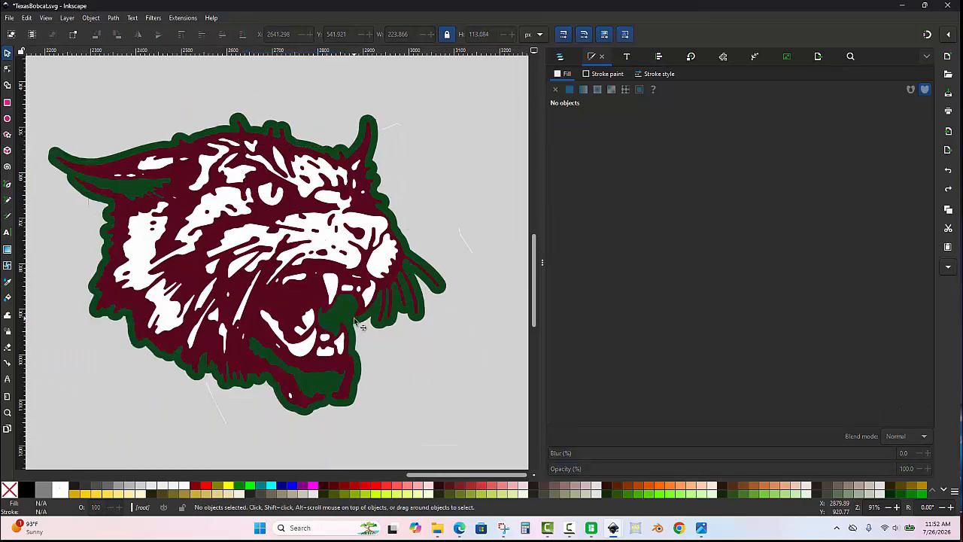
scroll(348, 256, "down", 1)
scroll(348, 256, "up", 2)
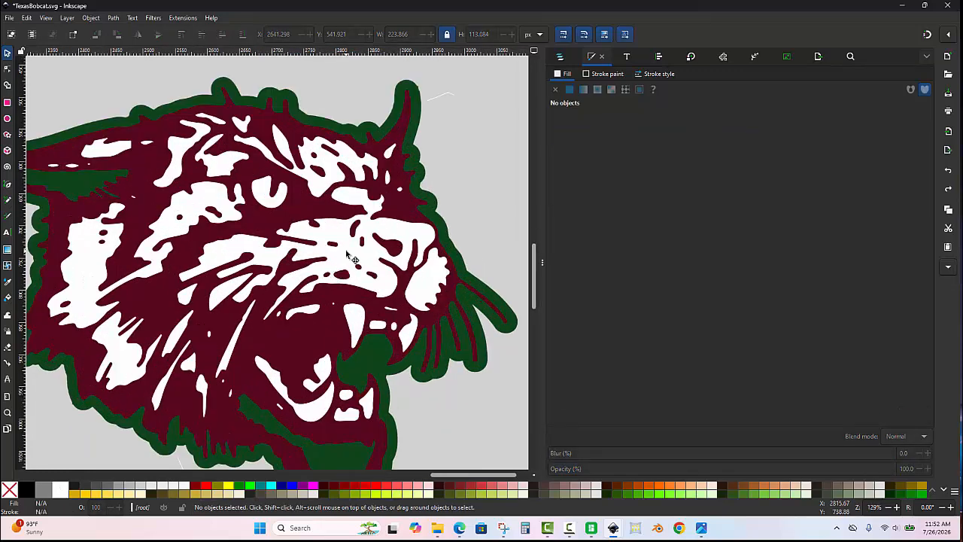
left_click(350, 256)
right_click(350, 256)
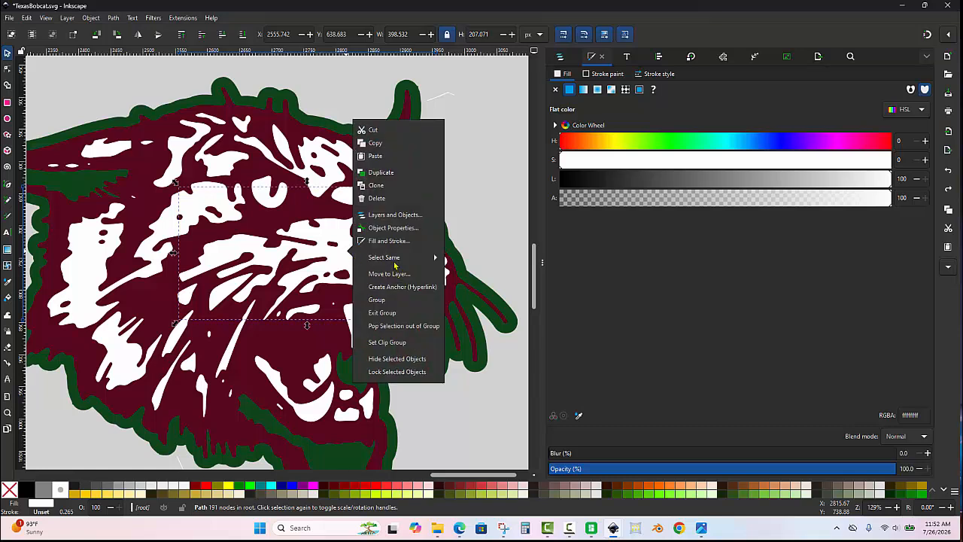
left_click(395, 264)
left_click(341, 296)
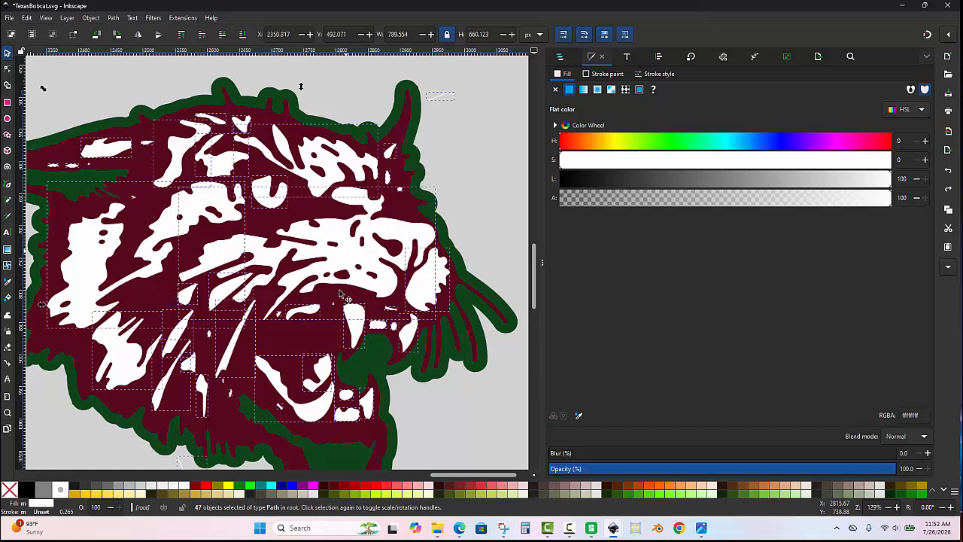
key("ctrl")
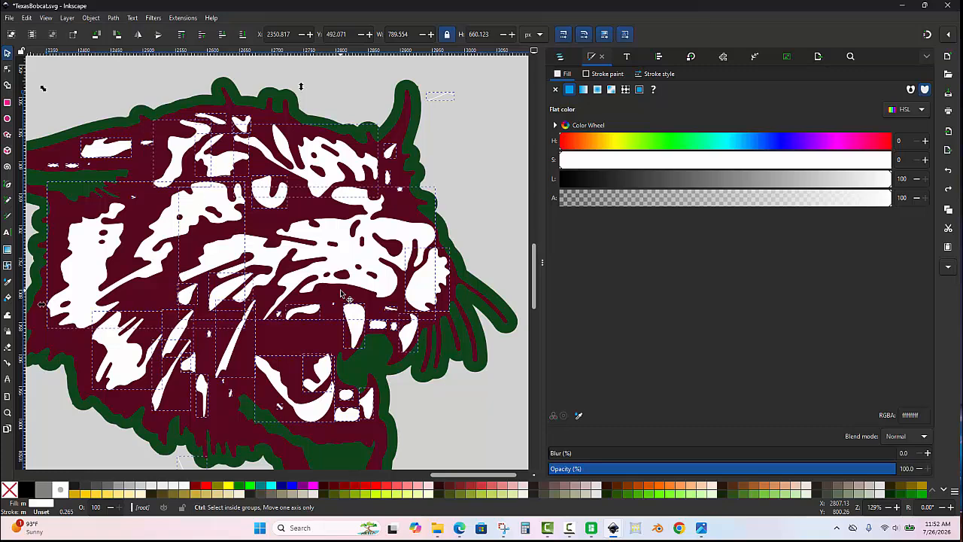
scroll(340, 294, "down", 4)
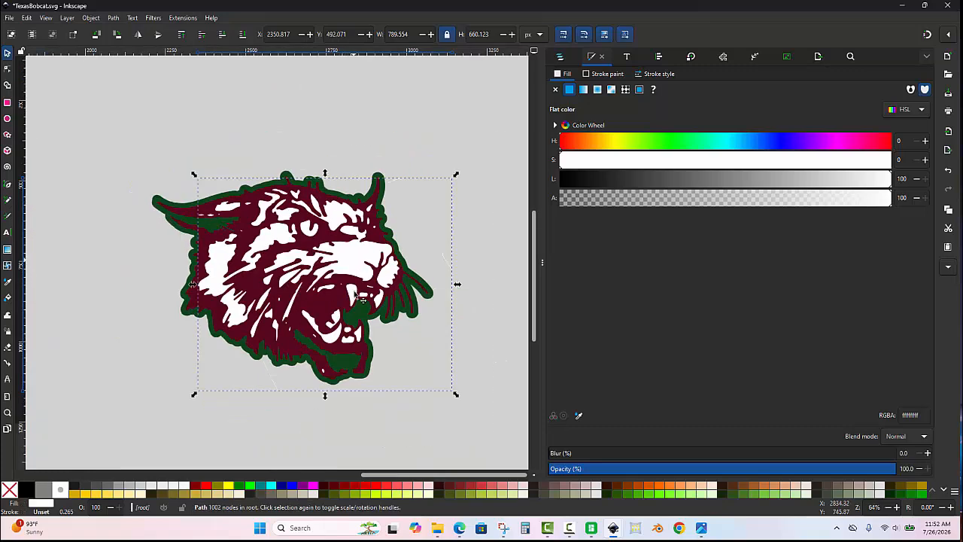
- Test-move the combined white path downward, undo the move and the combine, and clear the selection
left_click_drag(360, 265, 347, 353)
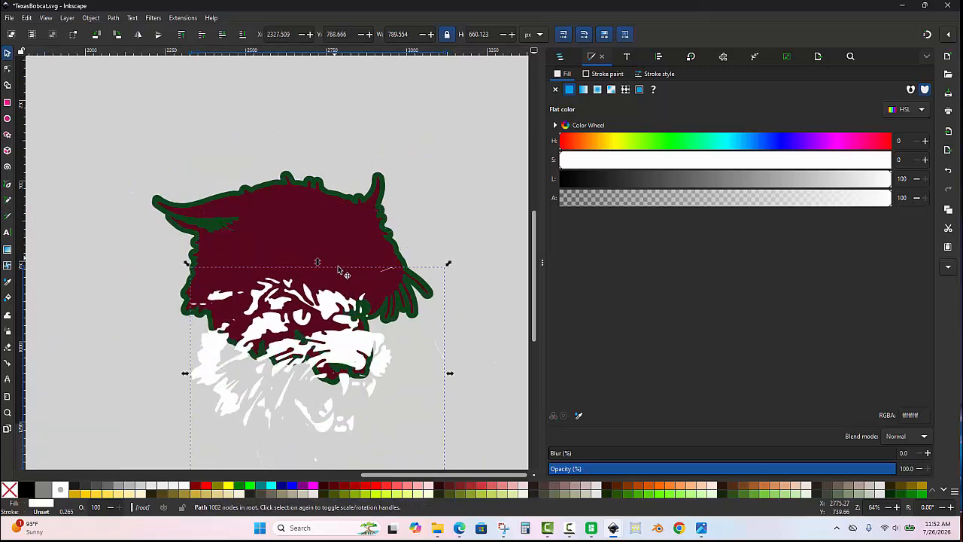
key("ctrl+z")
scroll(338, 269, "up", 4)
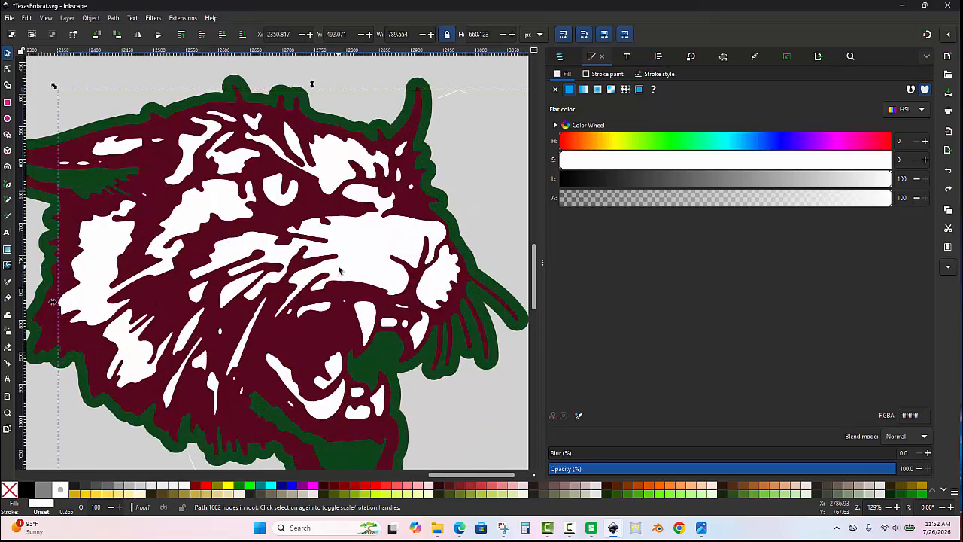
key("Escape")
scroll(391, 251, "up", 2)
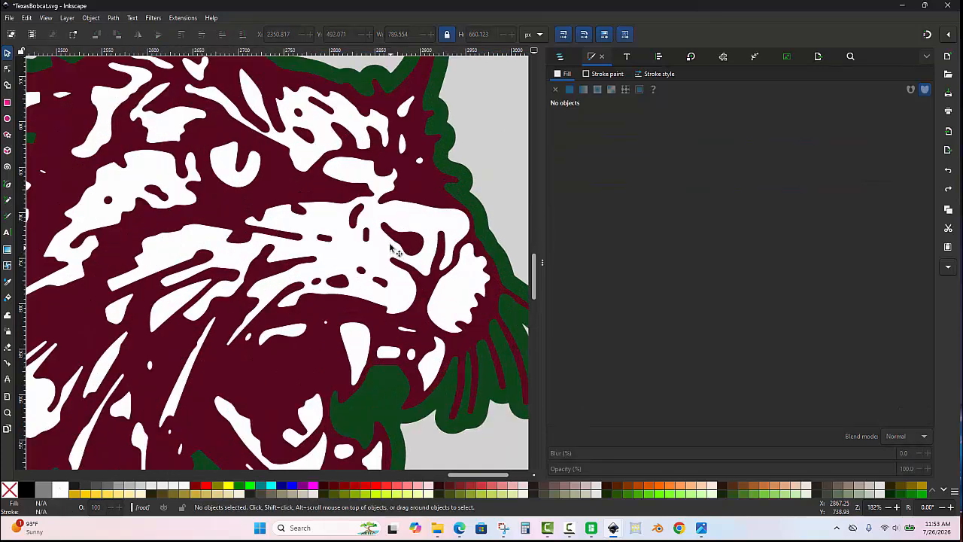
- Check the fill colour of the dark nostril shape and deselect it
left_click(399, 243)
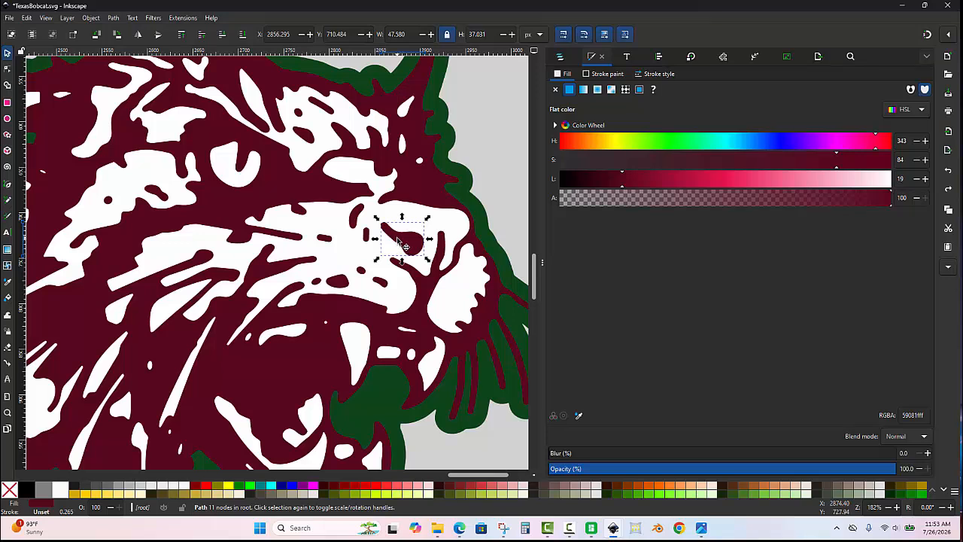
scroll(484, 147, "down", 2)
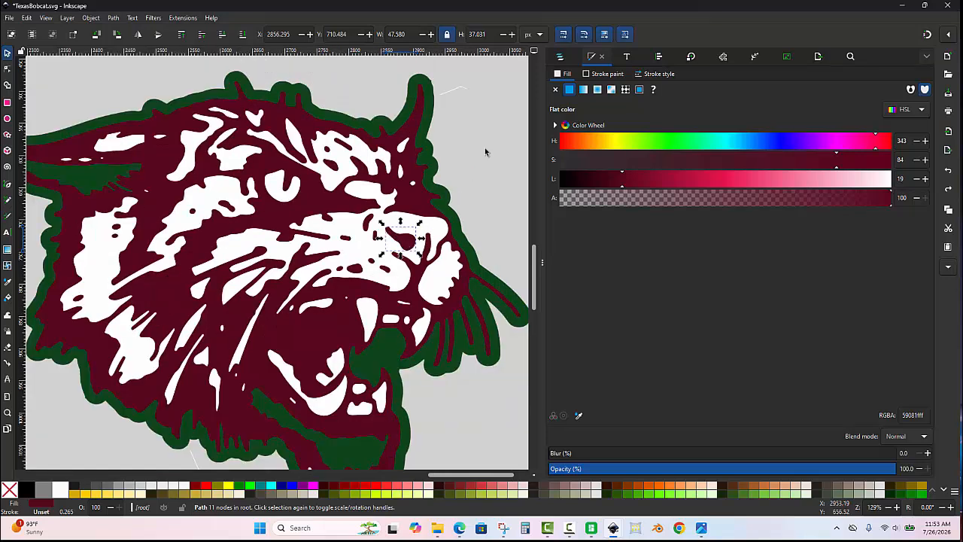
key("Escape")
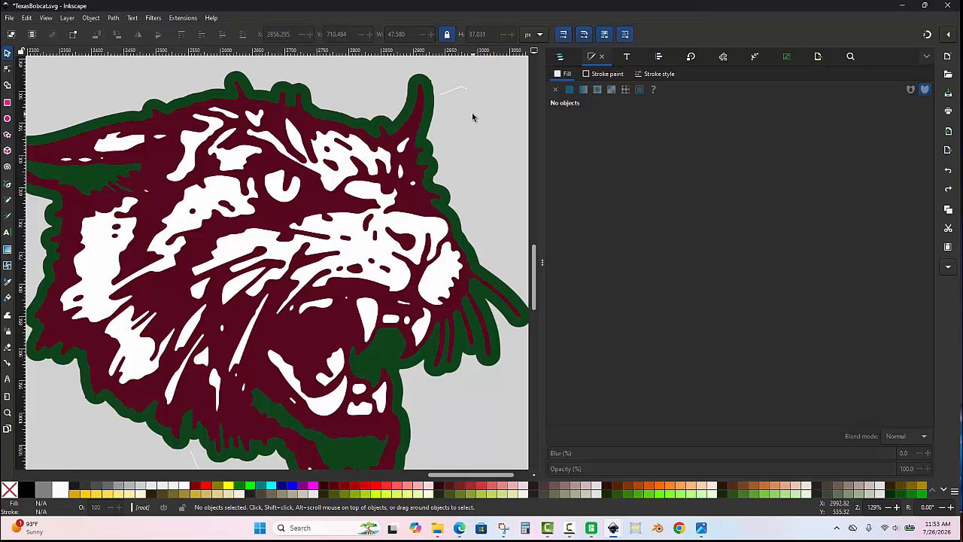
- Fill the green outline path around the bobcat's head with white
scroll(471, 113, "down", 1)
scroll(460, 117, "up", 2)
left_click(438, 105)
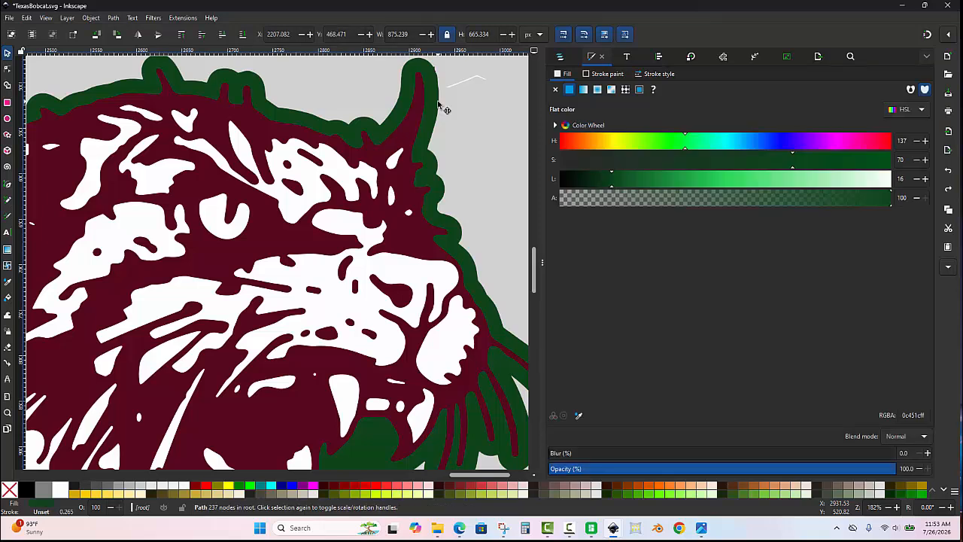
scroll(438, 105, "down", 1)
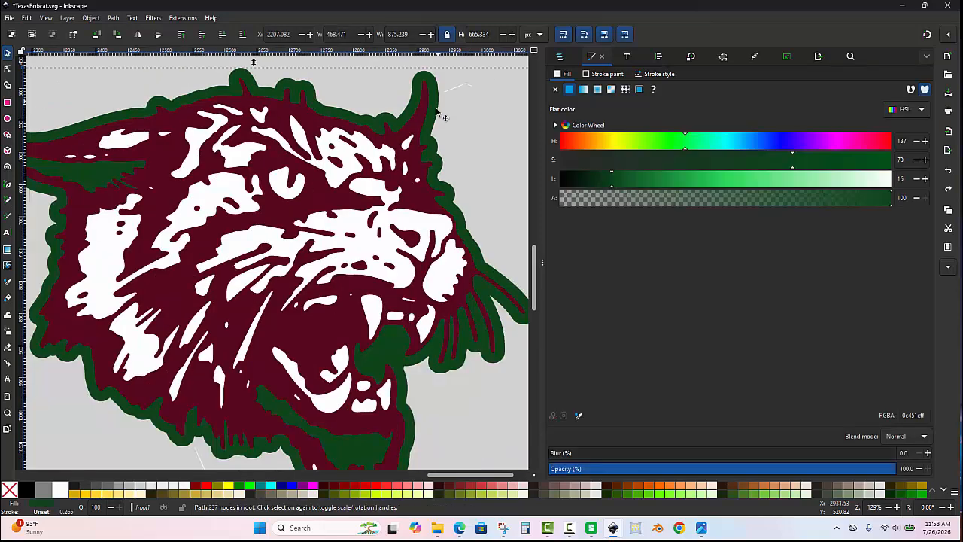
left_click(60, 489)
scroll(215, 220, "down", 1)
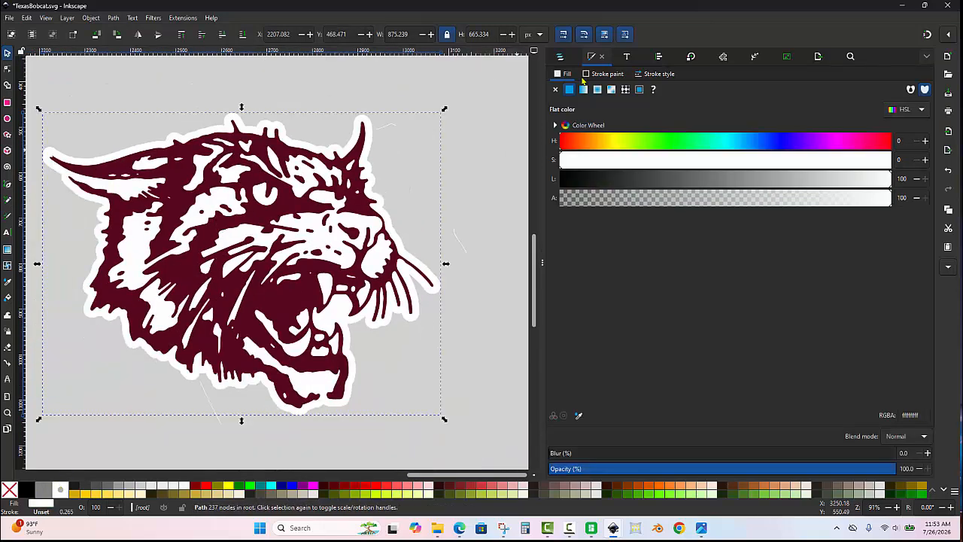
- Rename the white outline path path13 as White Background, hide it, and clear the selection
left_click(561, 57)
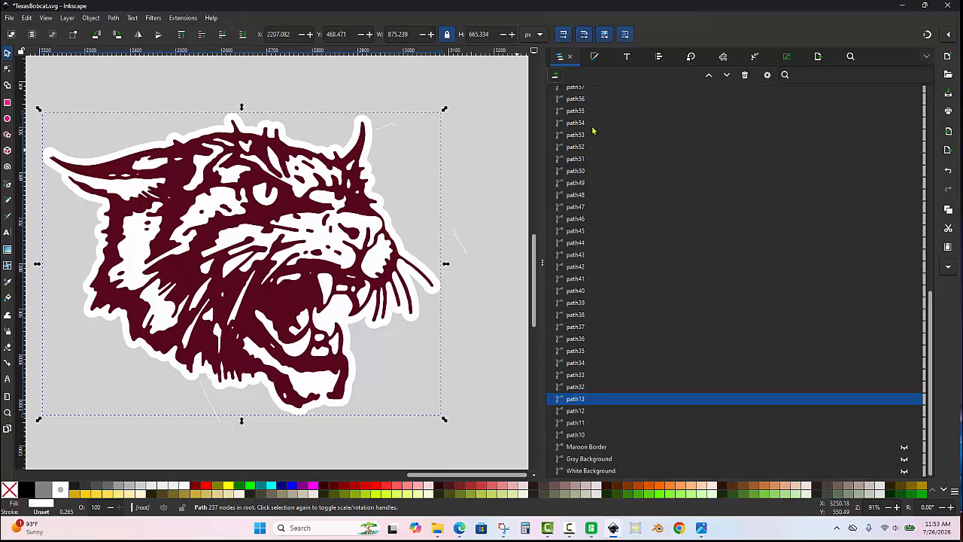
double_click(575, 399)
type("path13")
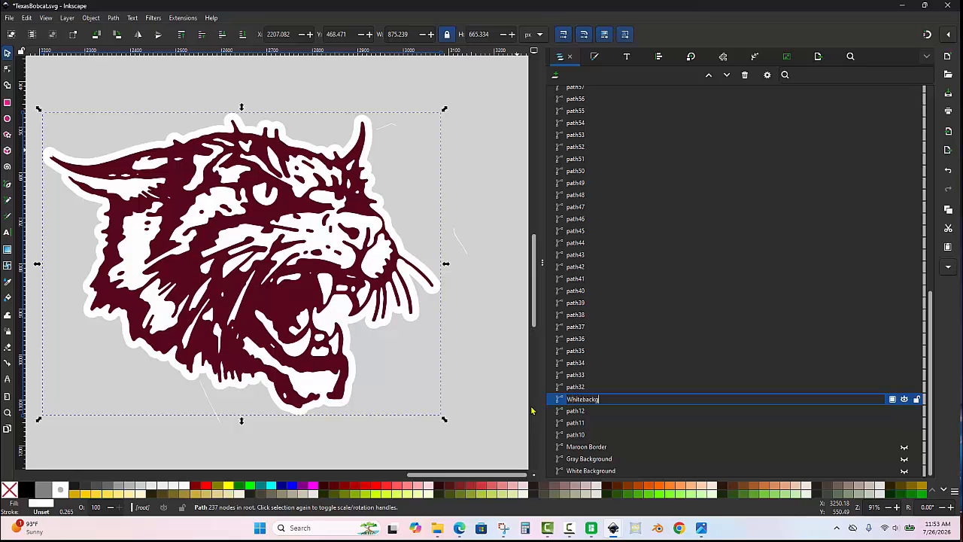
key("Return")
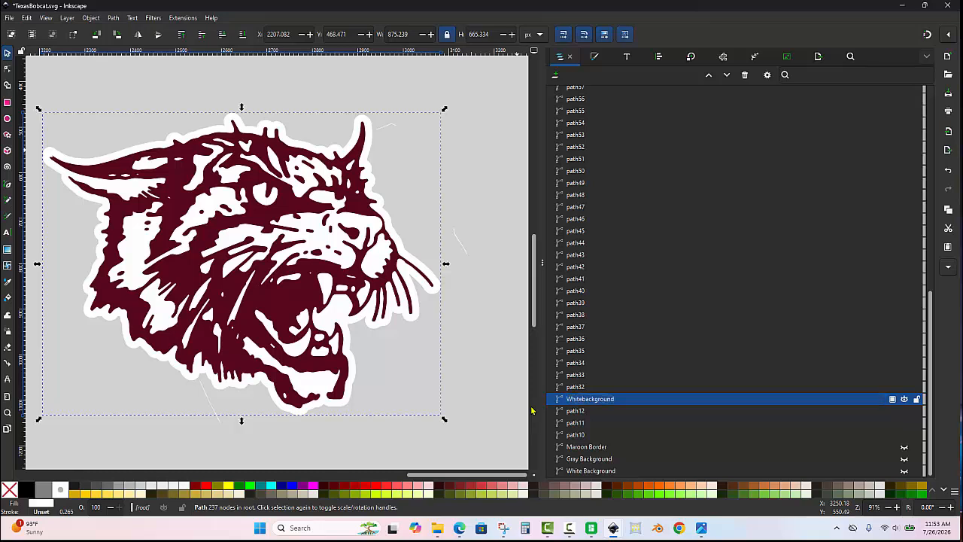
left_click(588, 401)
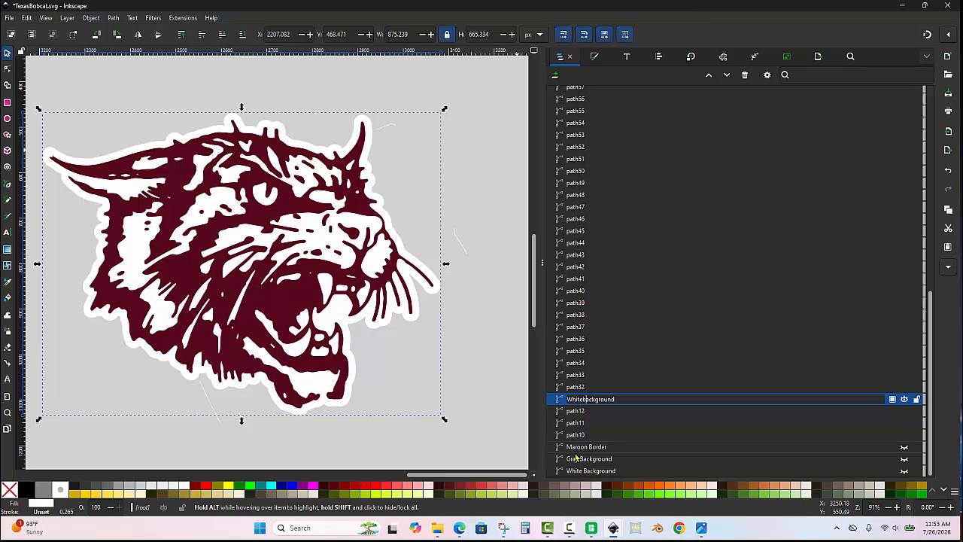
key("Delete")
type("B")
key("BackSpace")
key("Return")
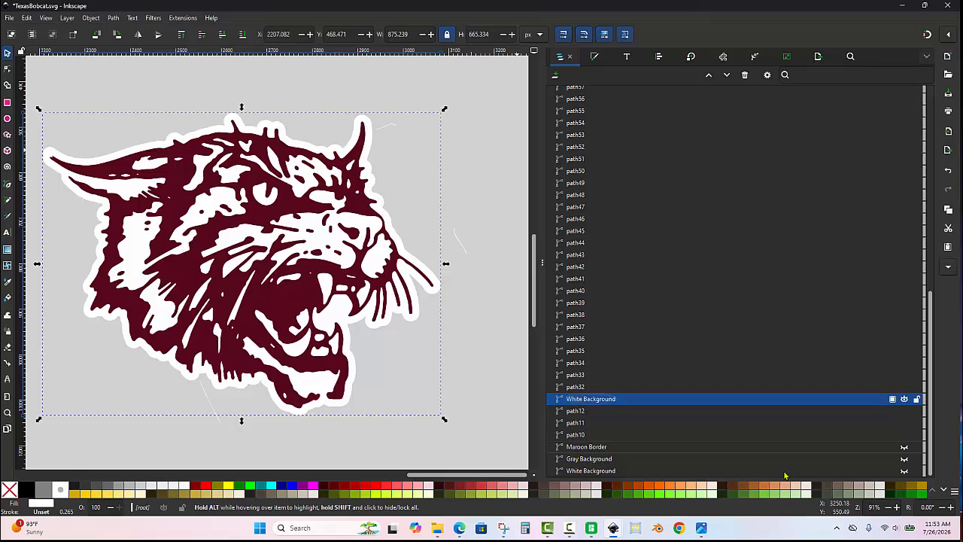
left_click(904, 399)
left_click(444, 225)
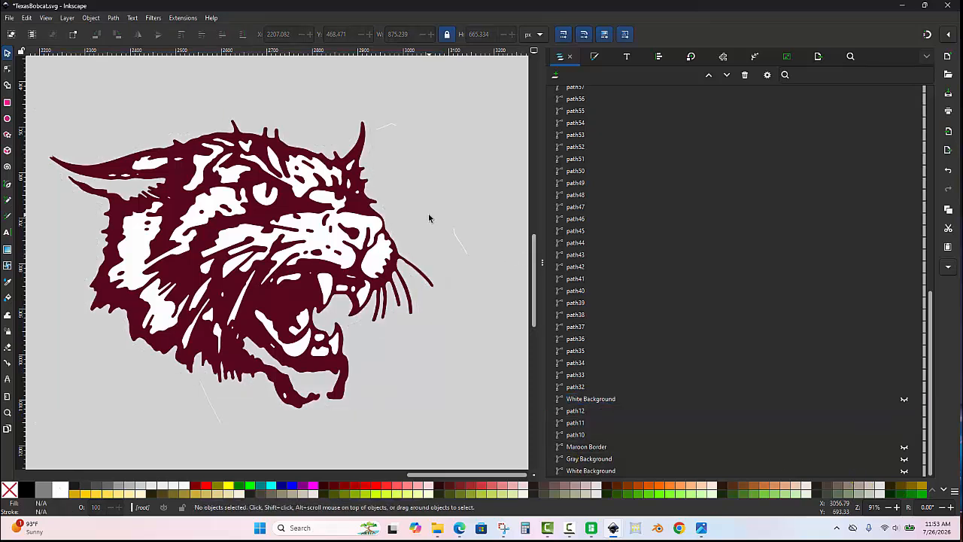
- Test-move the dark maroon face path away from the white shapes, and undo the move
left_click(365, 141)
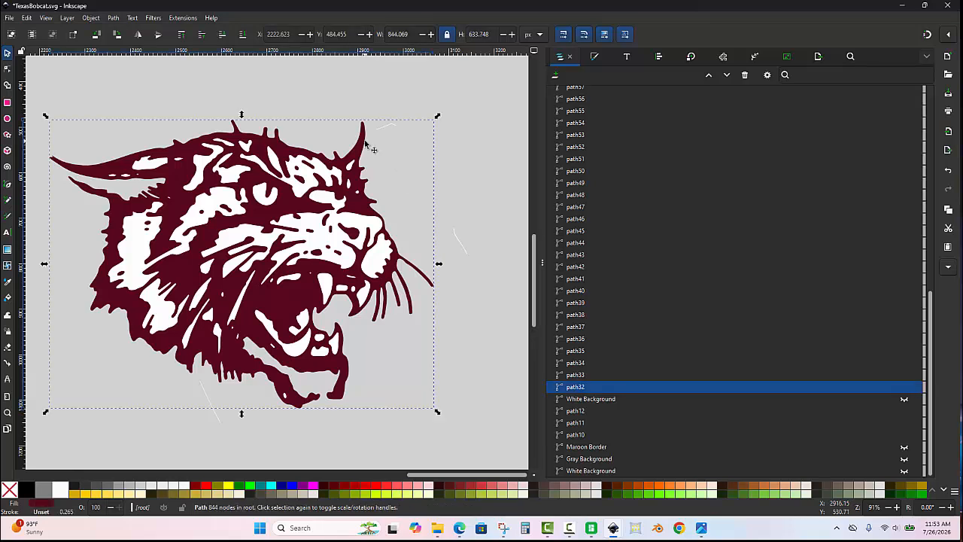
left_click_drag(365, 142, 475, 346)
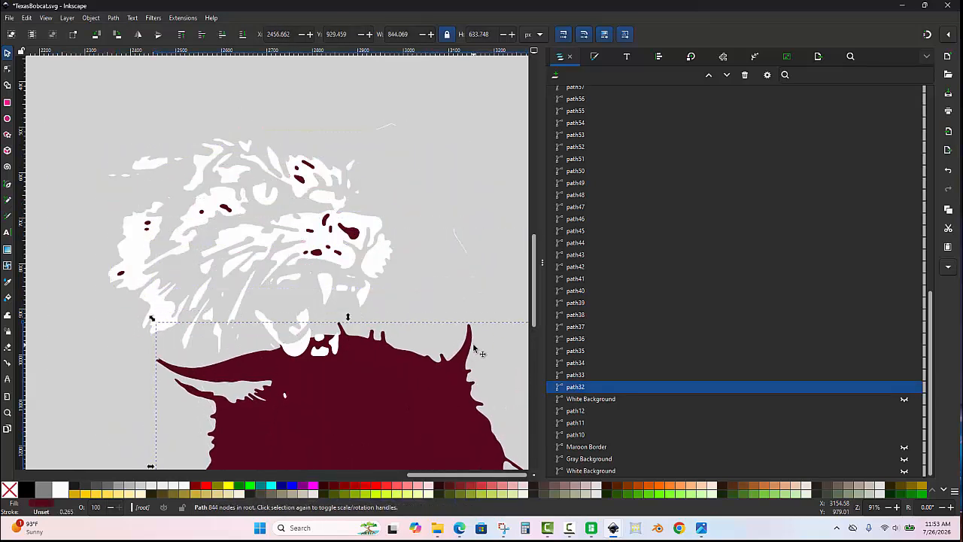
key("ctrl+z")
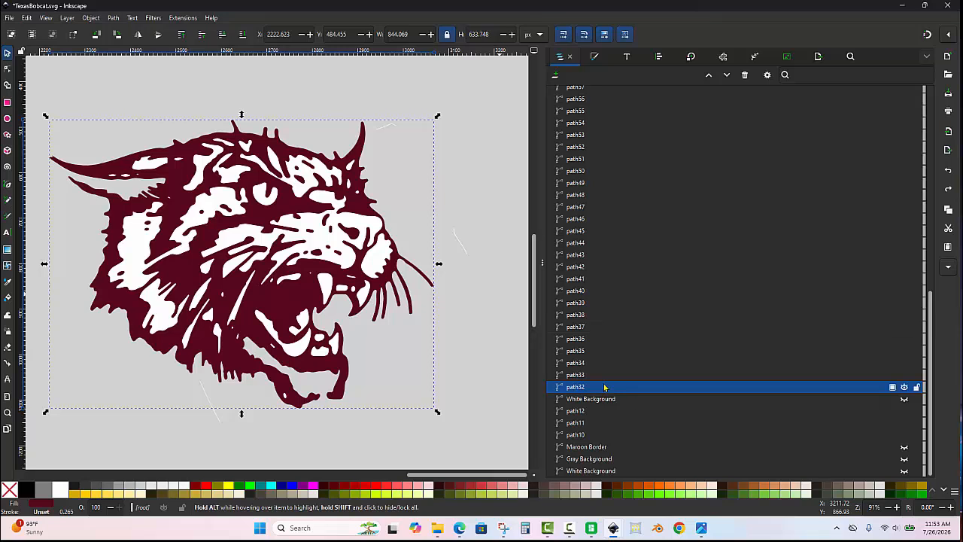
- Rename the dark maroon face path path32 as Marron Background
double_click(600, 390)
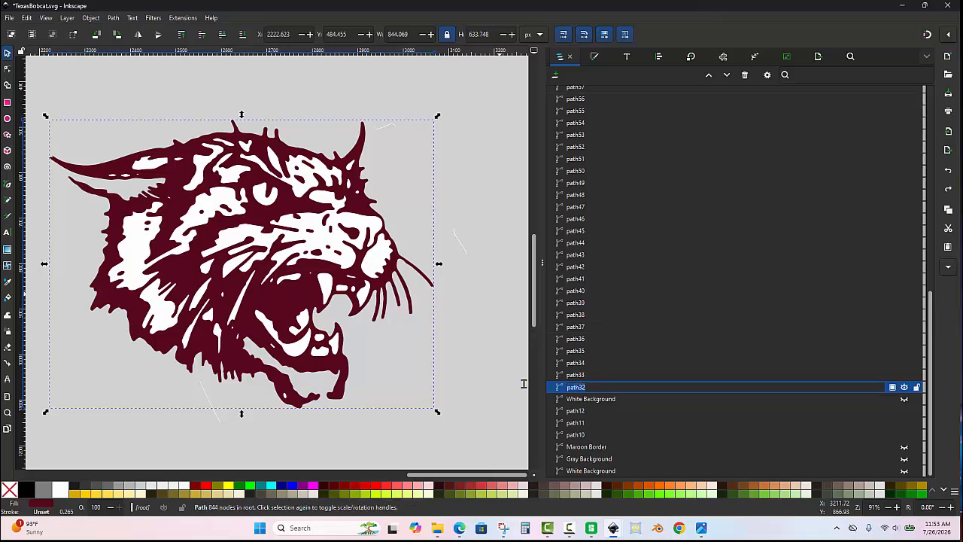
type("Marron Backgroun")
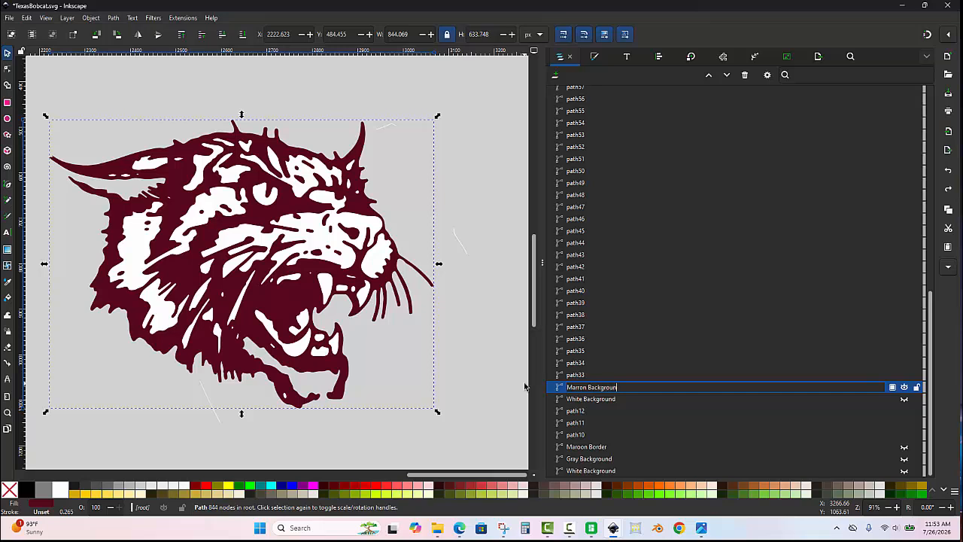
type("d")
key("Return")
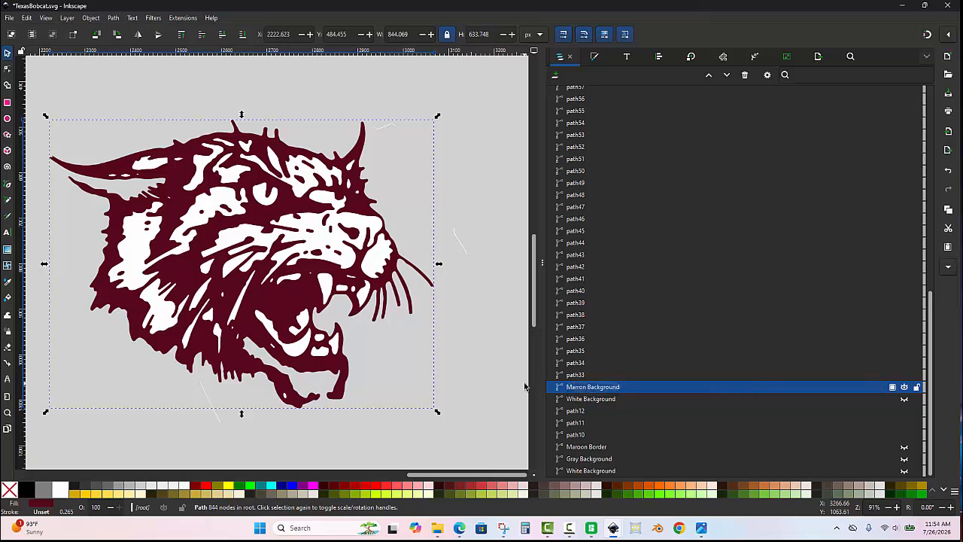
- Hide the Marron Background path and check the small maroon details left on the white face shapes, leaving nothing selected
left_click(903, 387)
left_click(402, 306)
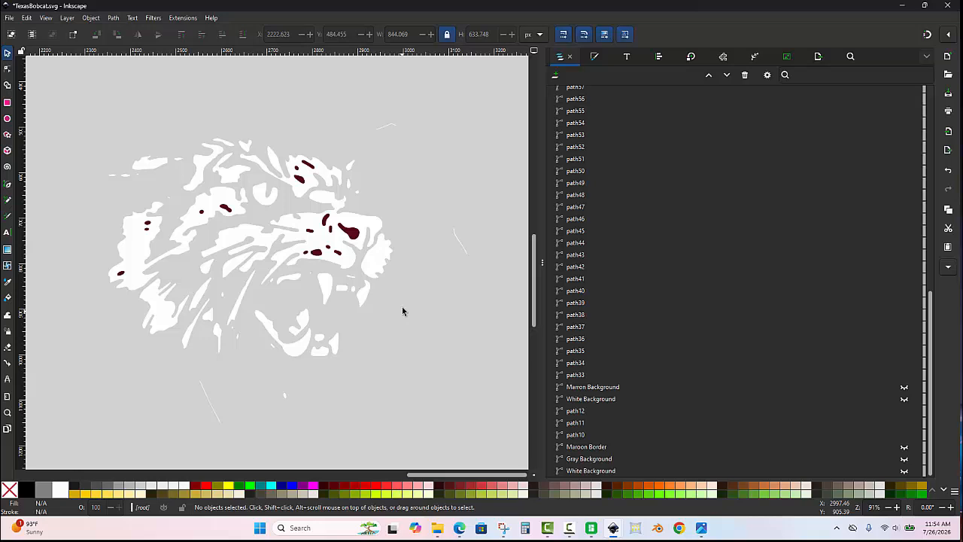
scroll(358, 238, "up", 1)
left_click(350, 238)
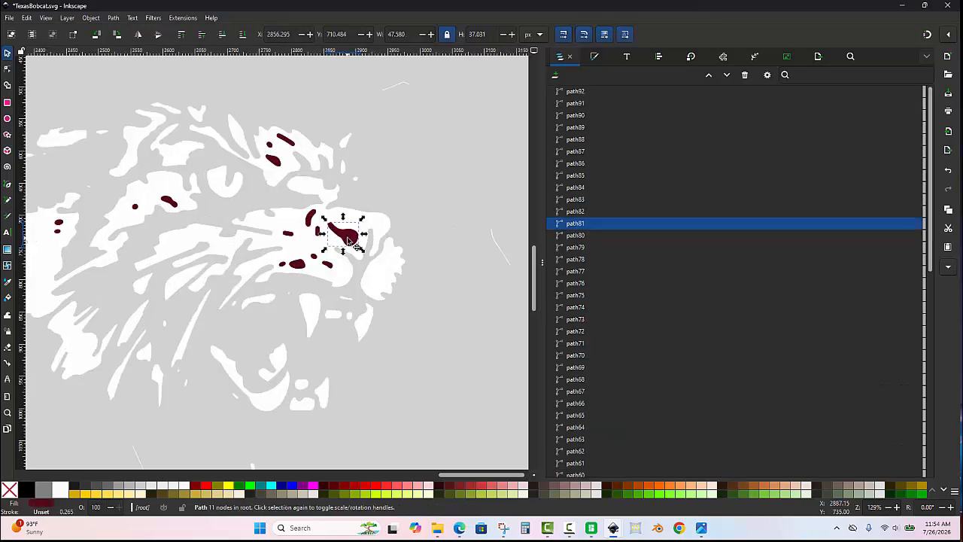
left_click(437, 196)
scroll(437, 195, "down", 1)
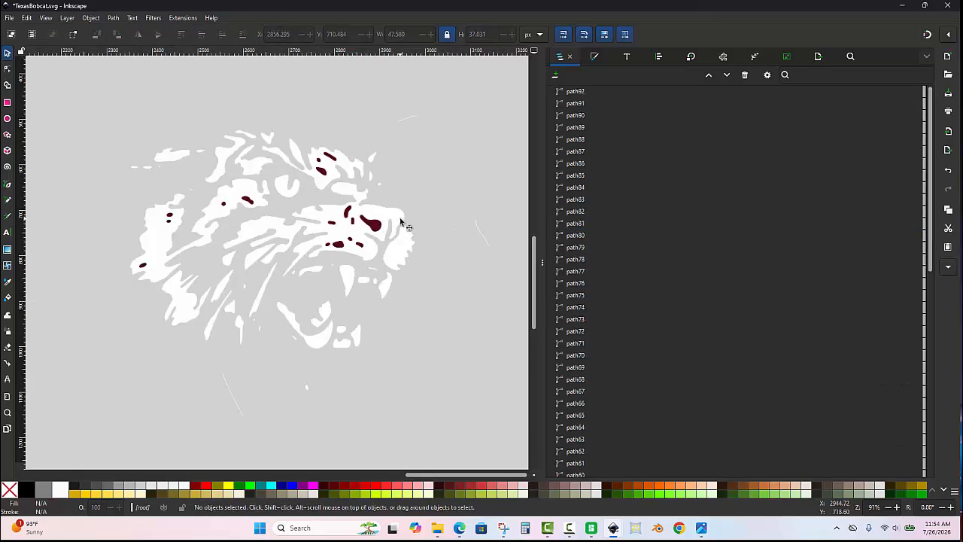
left_click(401, 222)
- Delete the three stray thin white line fragments beside, above and below the bobcat's head
left_click_drag(444, 170, 503, 290)
key("Delete")
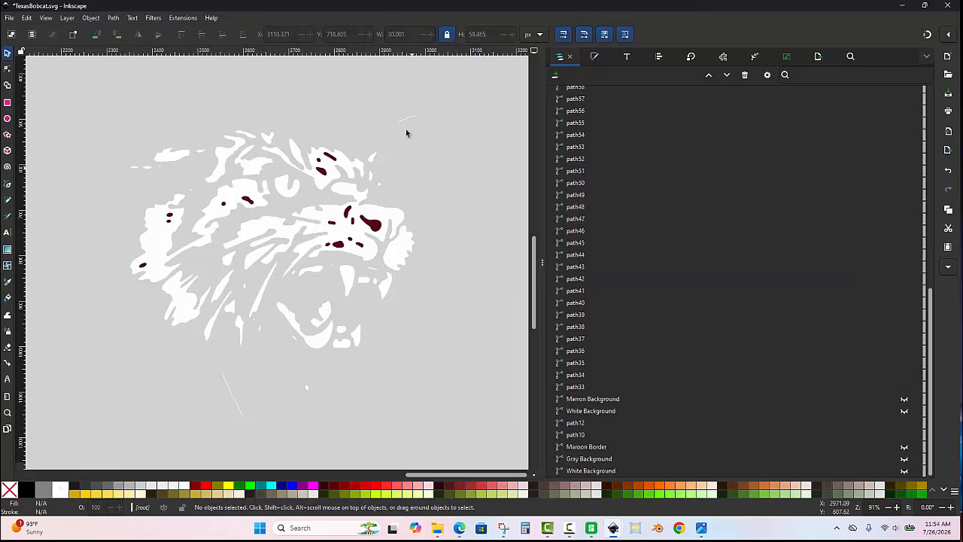
left_click_drag(435, 98, 374, 145)
key("Delete")
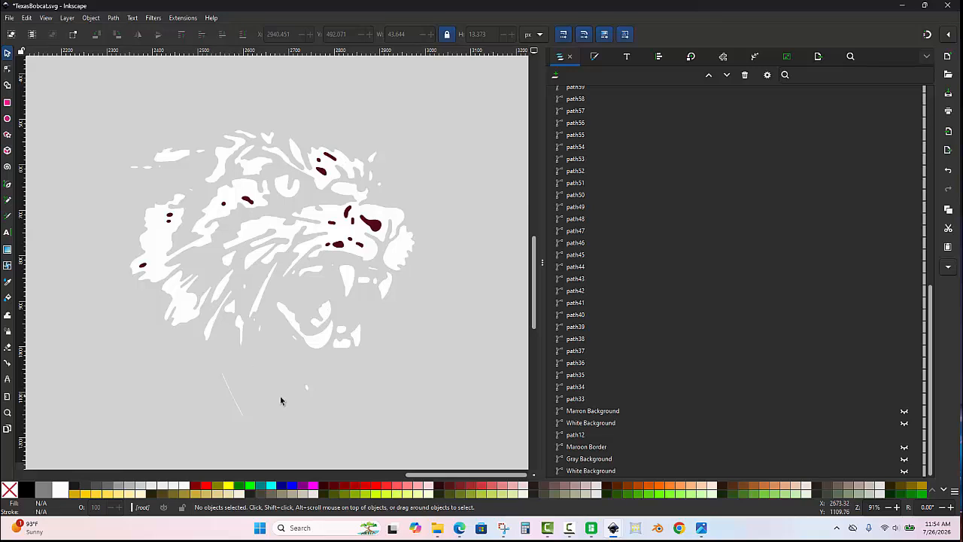
scroll(279, 398, "up", 1, "ctrl")
left_click_drag(166, 344, 250, 441)
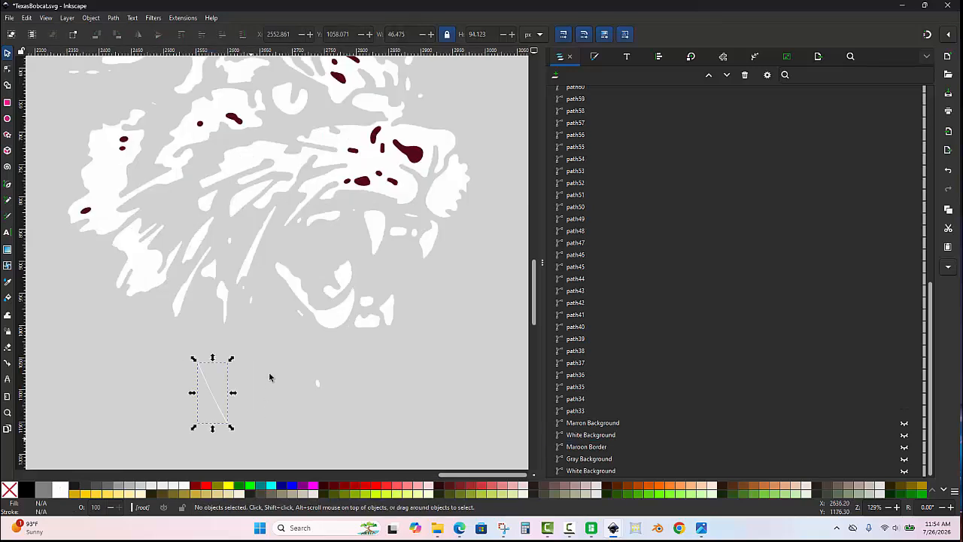
key("Delete")
- Select all white face shapes by matching fill colour and combine them into one path
scroll(274, 370, "down", 1, "ctrl")
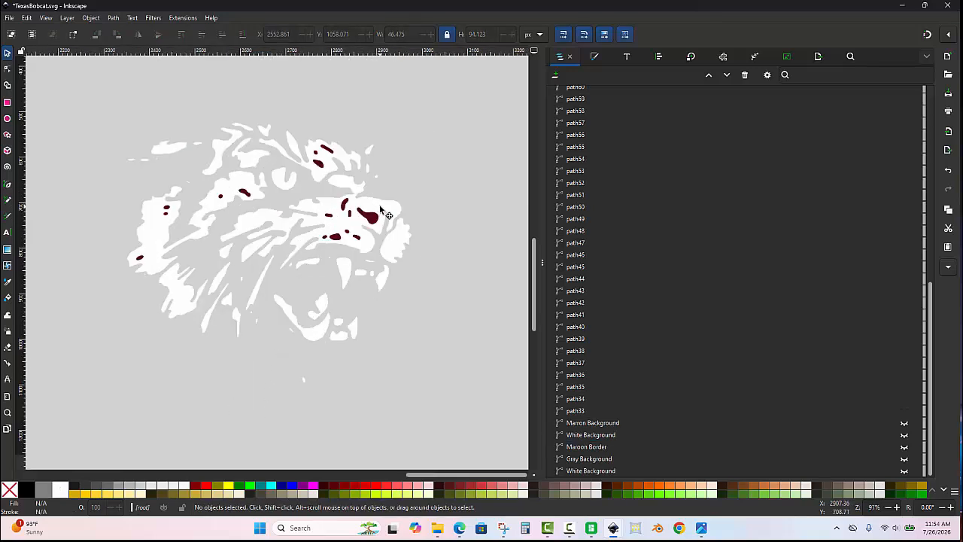
left_click(378, 209)
right_click(379, 210)
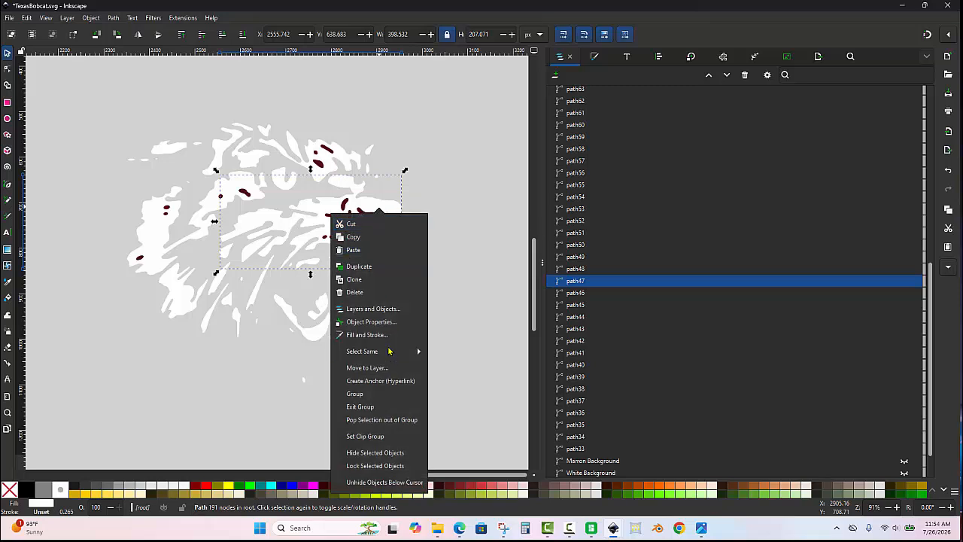
left_click(388, 352)
left_click(374, 254)
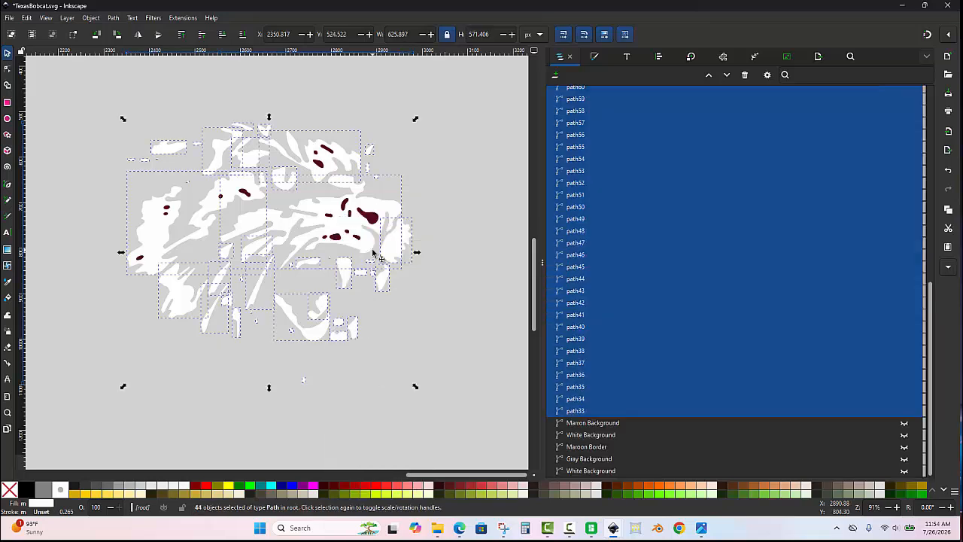
key("ctrl")
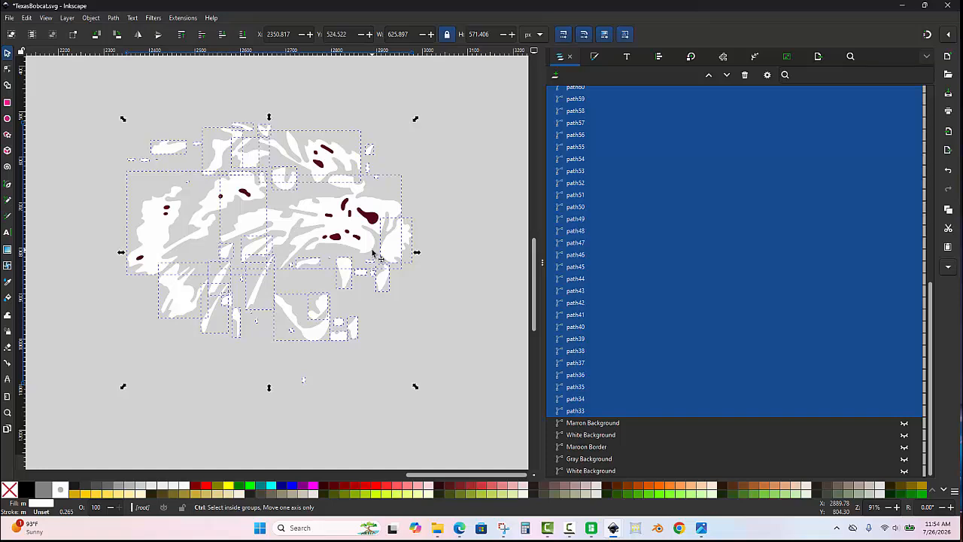
key("ctrl+k")
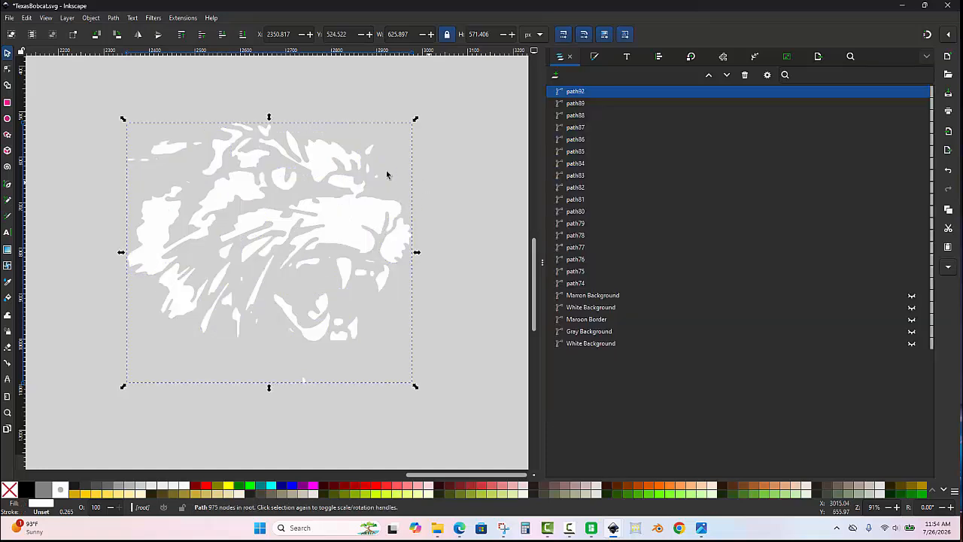
- Lower the combined white face path to the bottom of the stack and clear the selection
left_click(90, 18)
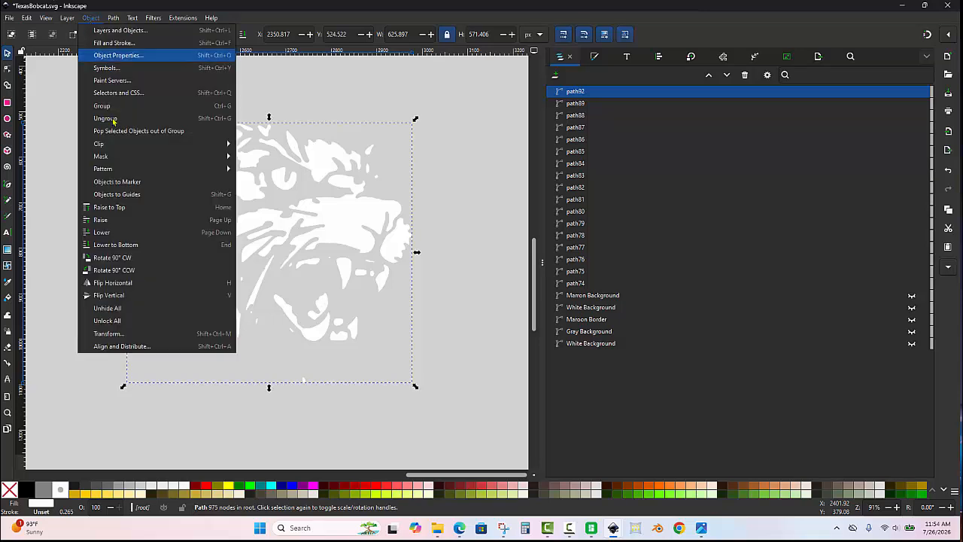
left_click(130, 243)
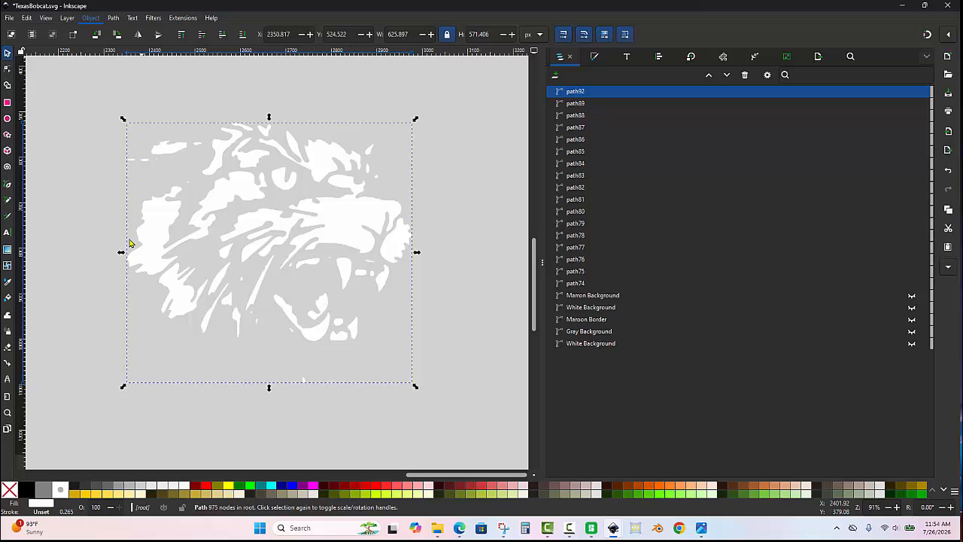
left_click(79, 208)
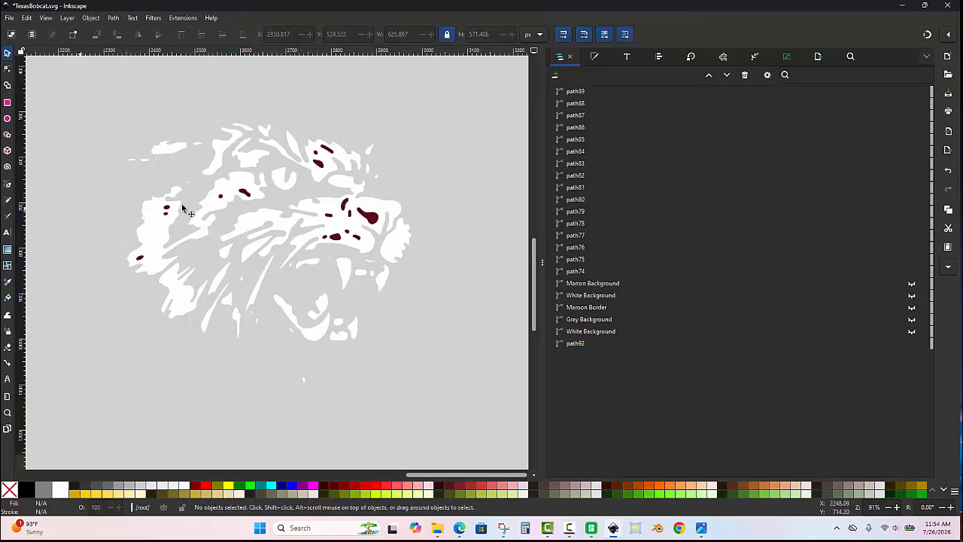
- Select all small maroon detail shapes by the nose's fill colour and combine them into one path
left_click(379, 226)
right_click(373, 223)
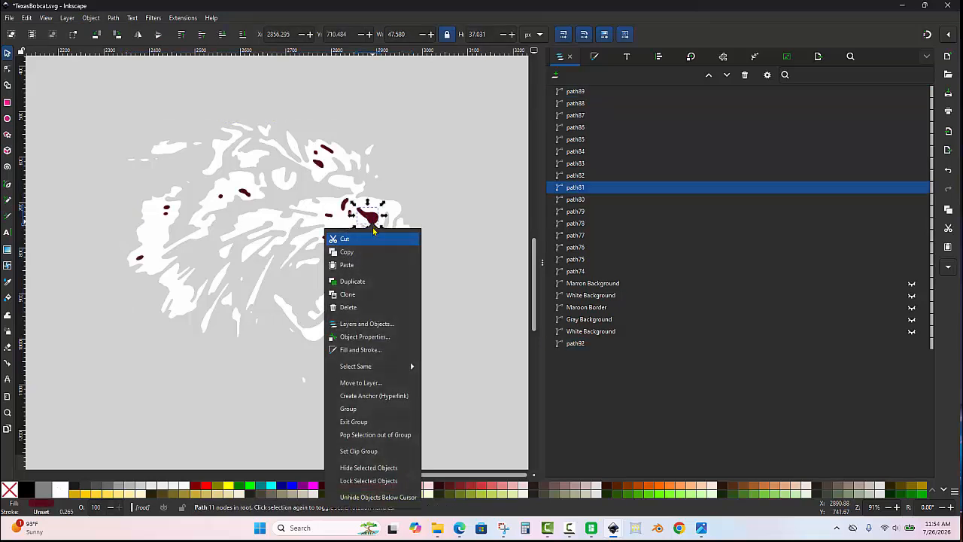
mouse_move(386, 369)
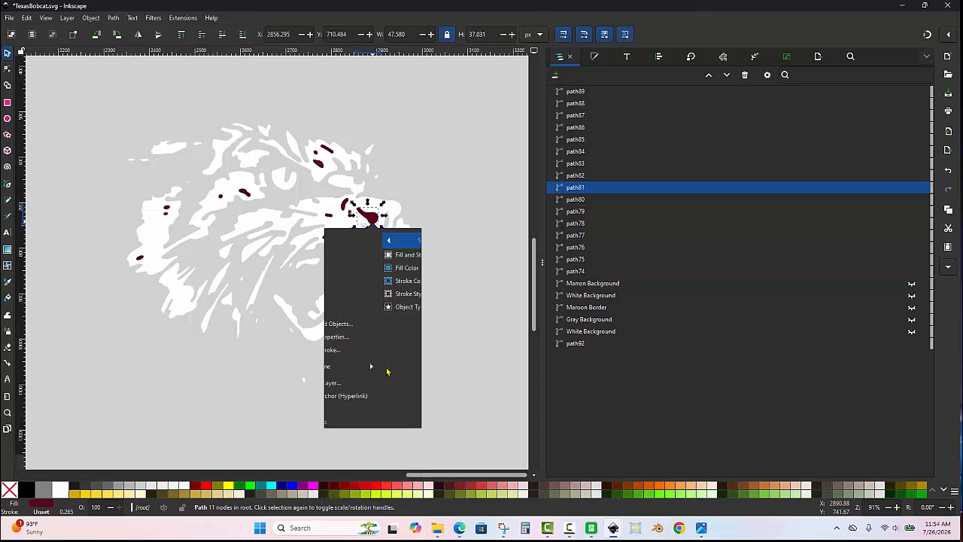
left_click(362, 275)
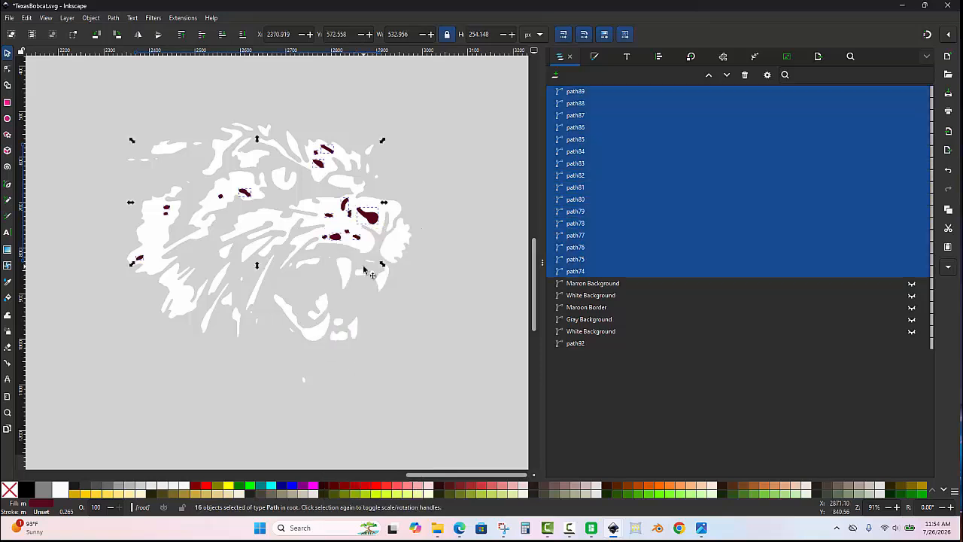
key("ctrl+k")
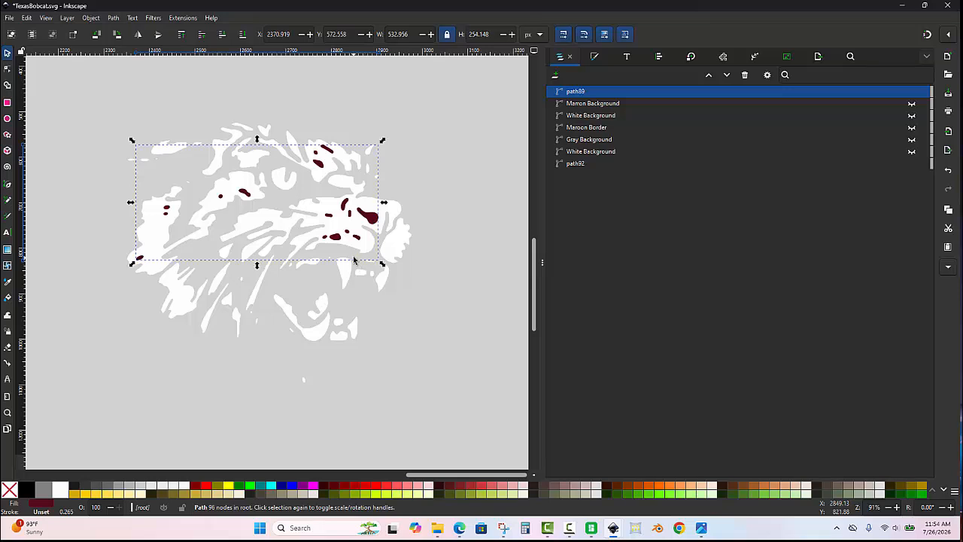
- Subtract the combined maroon detail path from the white face path with the Difference operation
left_click(358, 250, "shift")
key("ctrl")
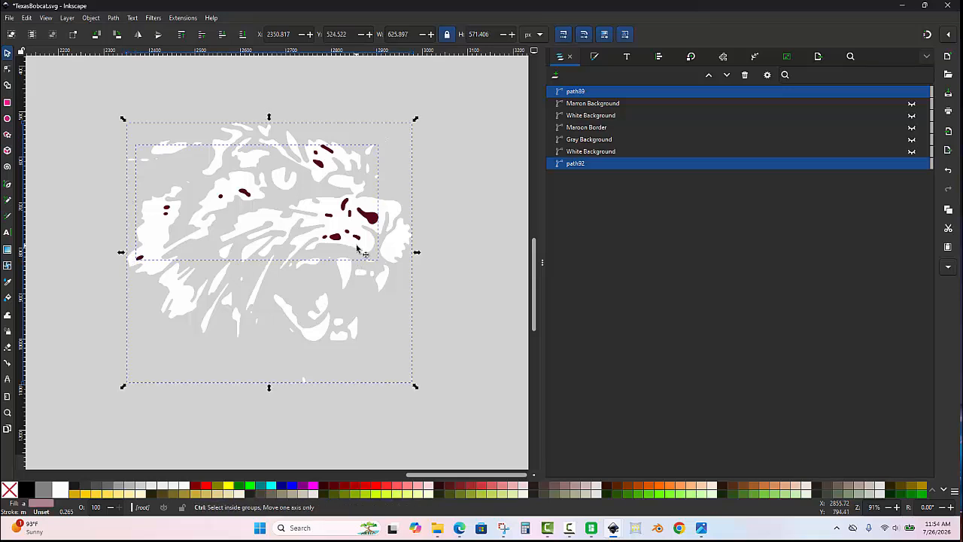
key("ctrl+minus")
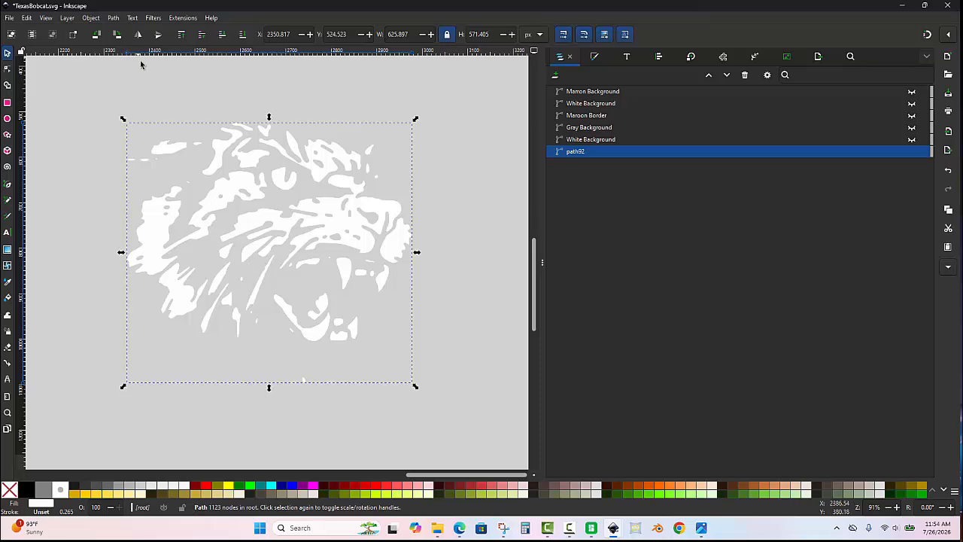
left_click(113, 18)
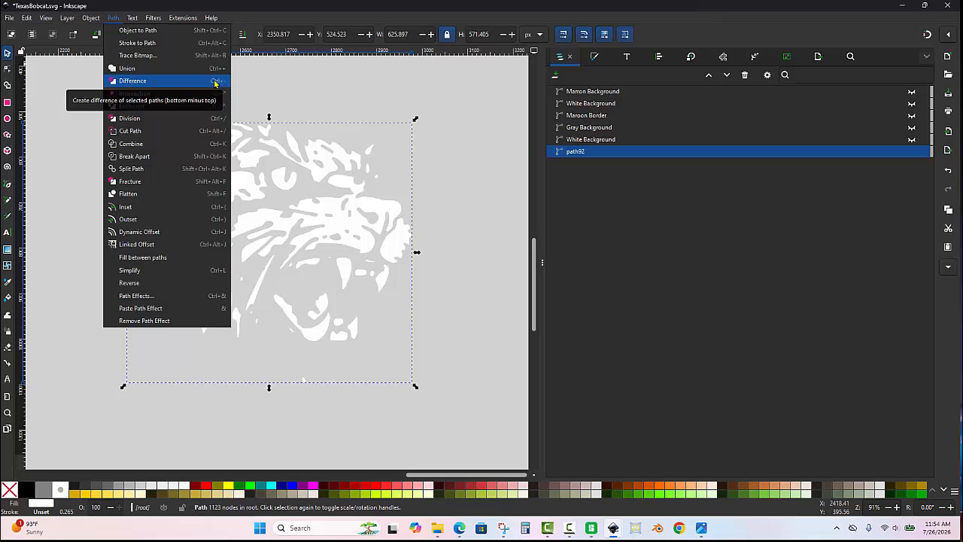
left_click(324, 88)
- Move the white face path path92 to the top of the stack and rename it White Bobcat
left_click_drag(578, 152, 584, 95)
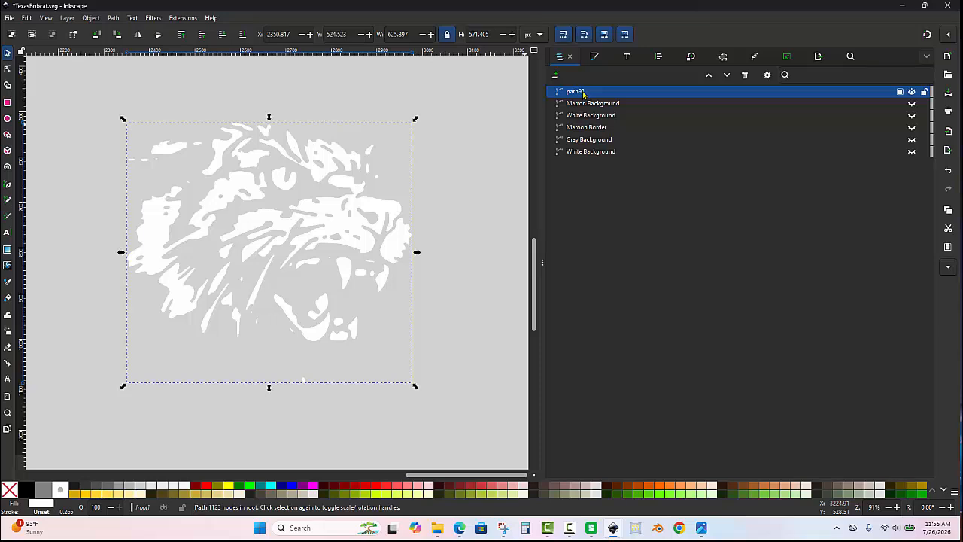
double_click(583, 91)
type("White Bobcat")
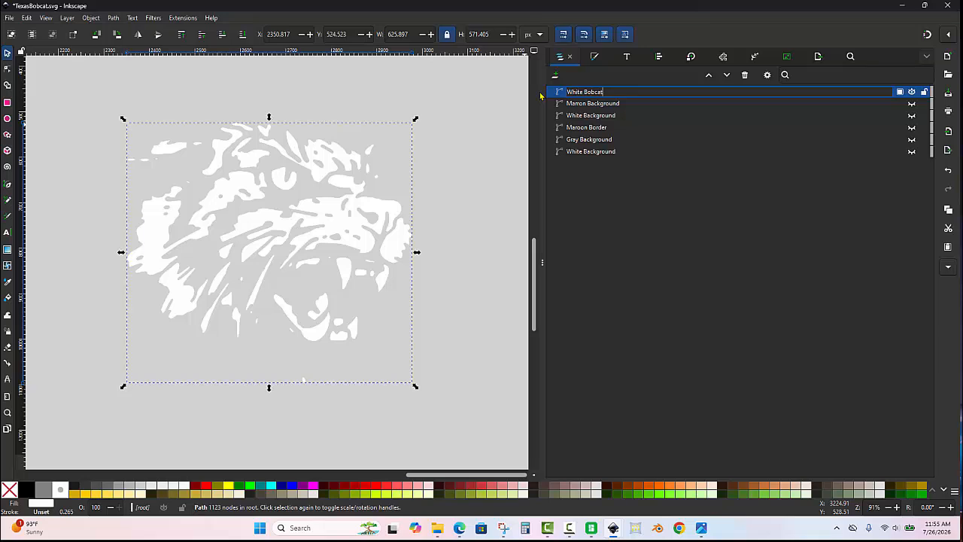
key("Return")
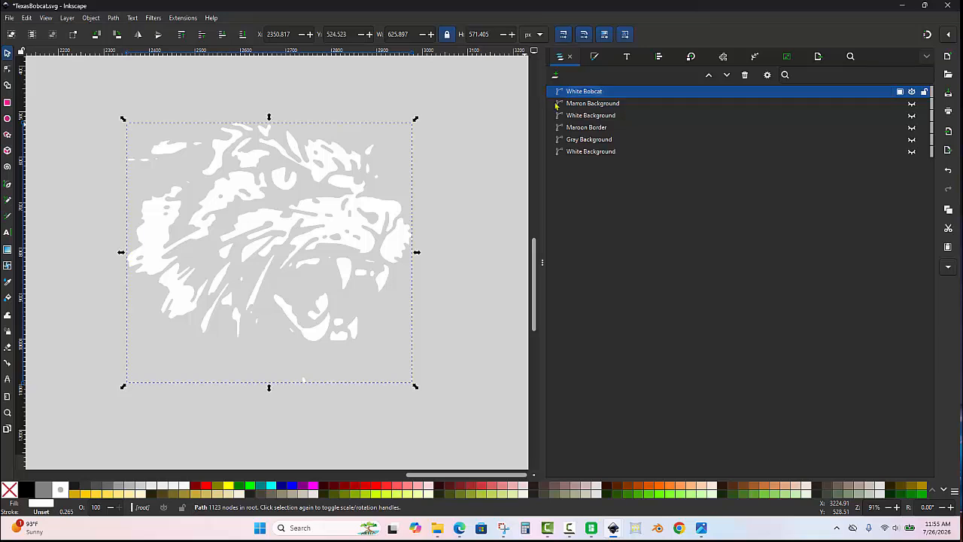
- Unhide all five paths from Marron Background down to the lowest White Background together, and clear the selection
left_click(595, 105)
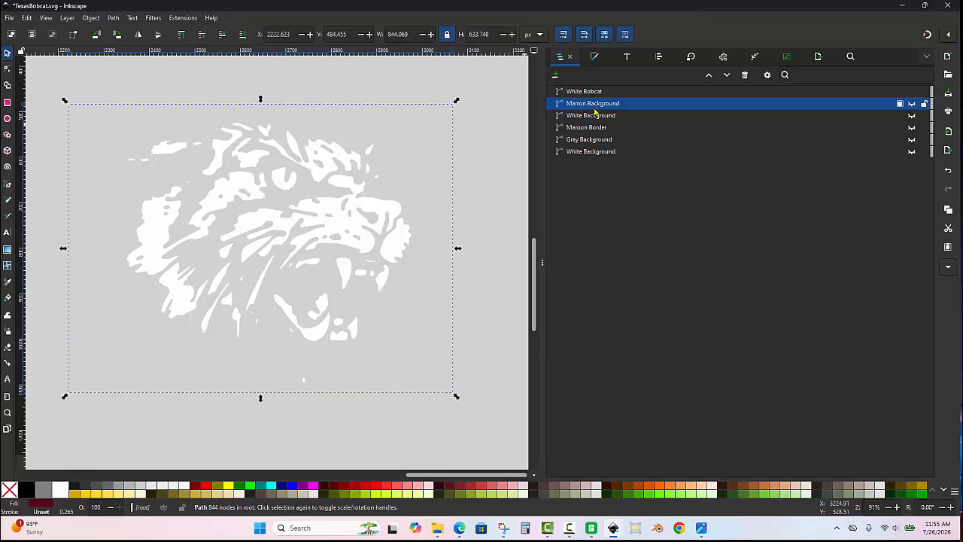
left_click(593, 153, "shift")
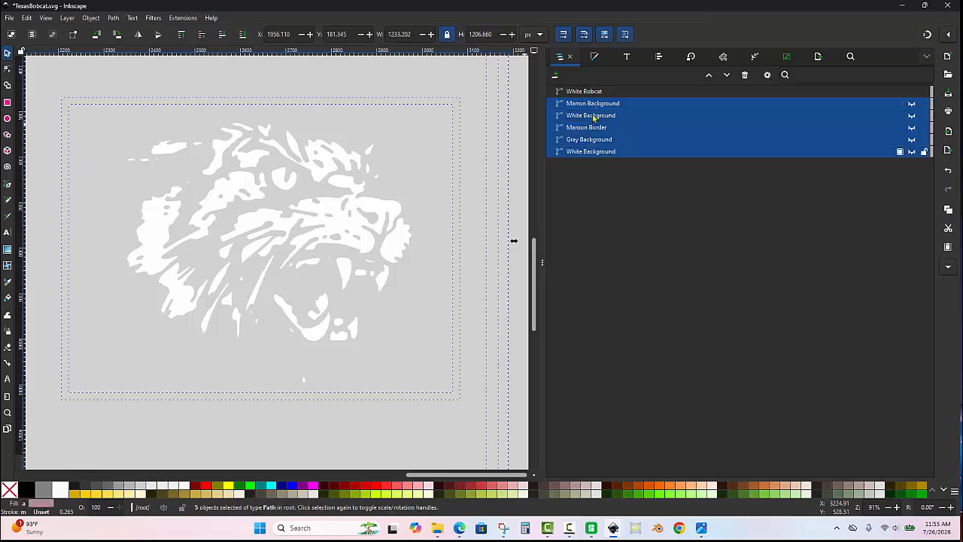
left_click(911, 103)
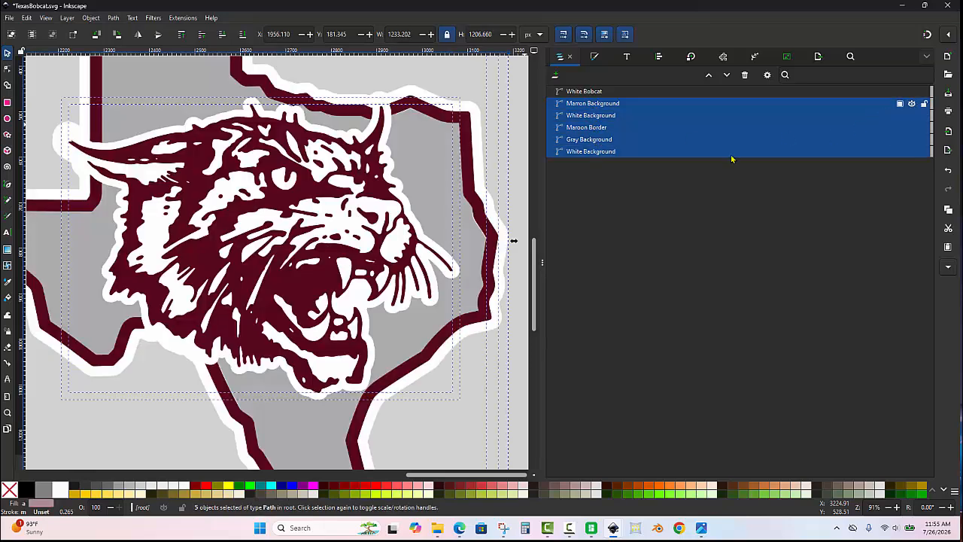
scroll(422, 190, "down", 1)
key("Escape")
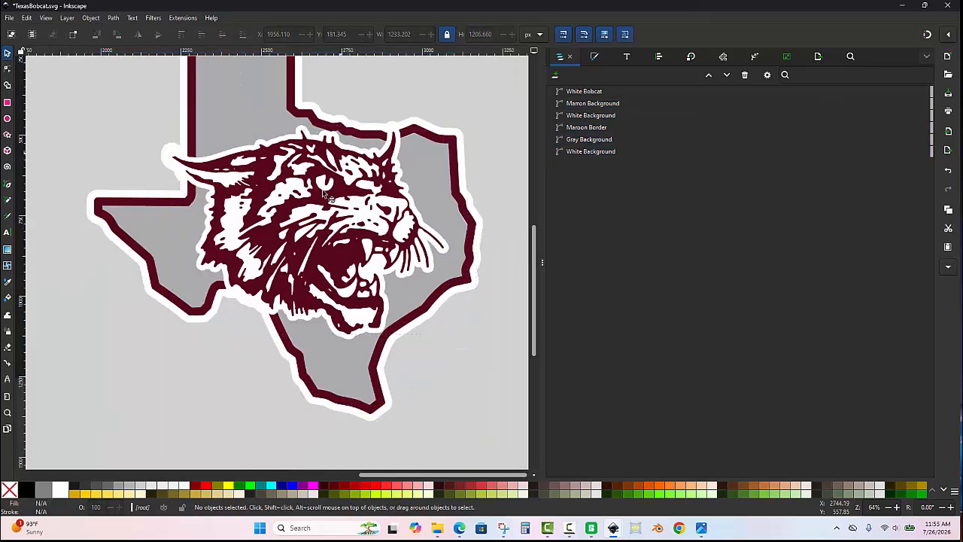
- Examine the complete Texas bobcat logo, checking the head and the state border for flaws
scroll(323, 194, "down", 1)
scroll(374, 78, "up", 1)
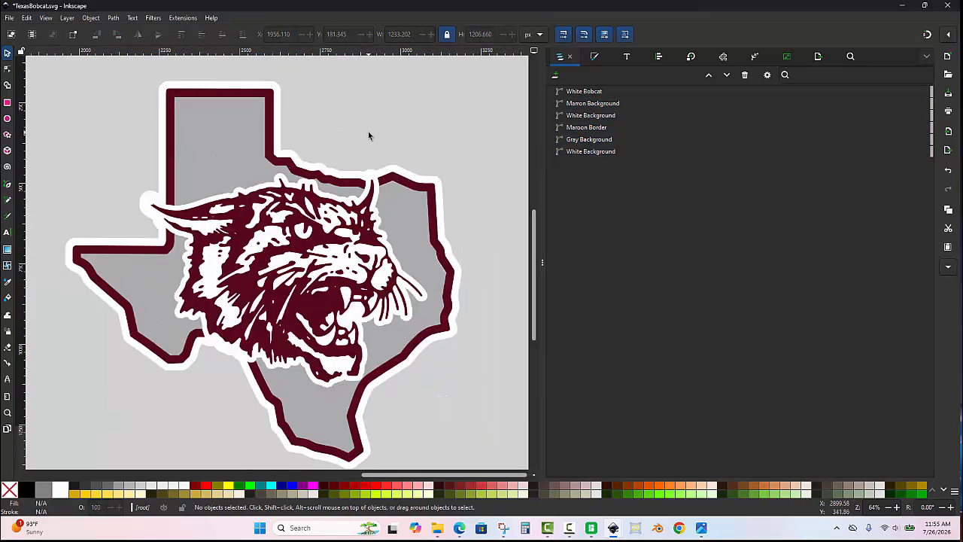
scroll(368, 134, "down", 1)
scroll(377, 164, "up", 1)
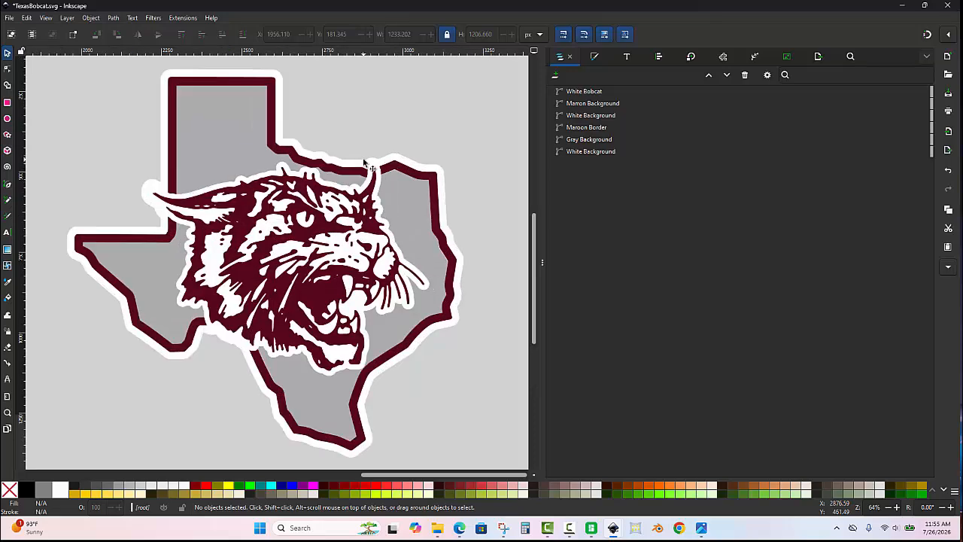
scroll(380, 168, "up", 3)
scroll(325, 100, "down", 2)
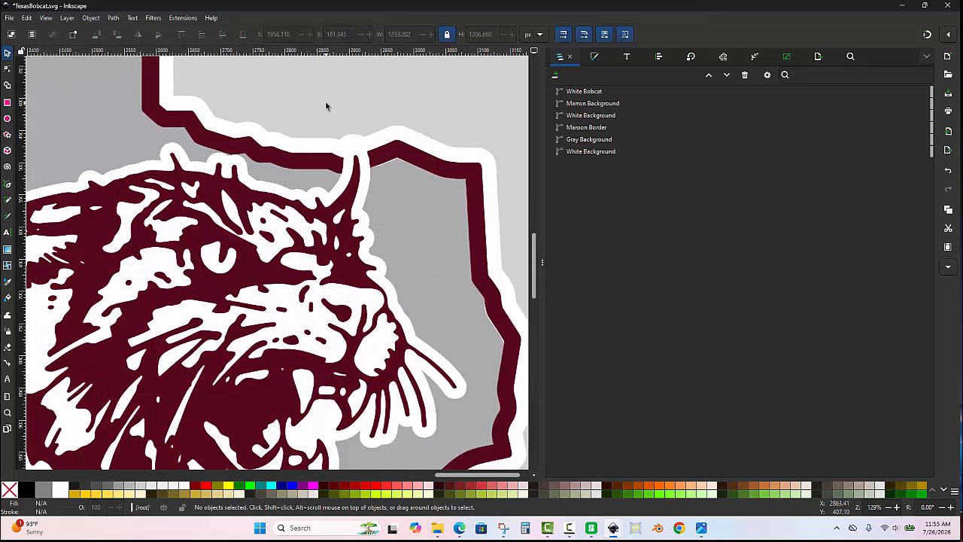
scroll(325, 105, "down", 1)
scroll(331, 135, "up", 1)
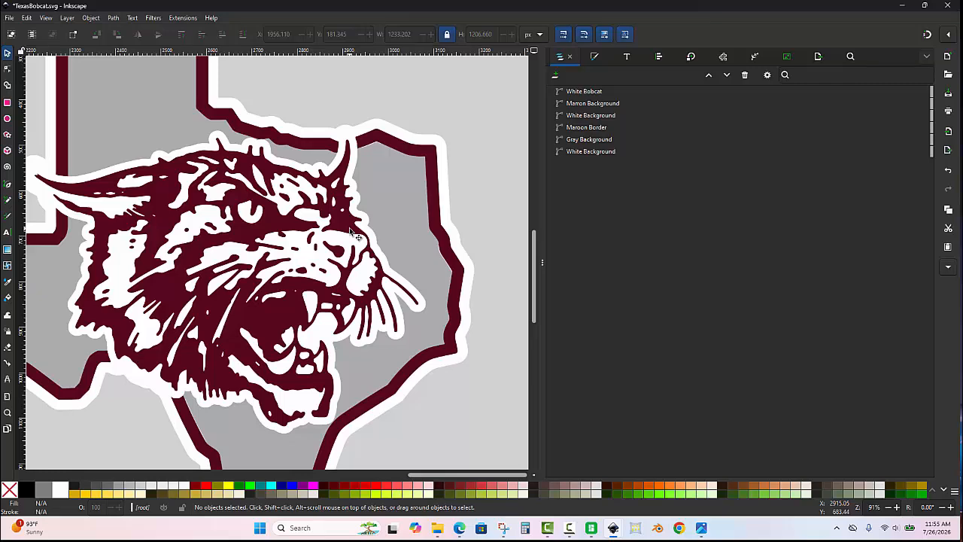
- Move five Gray Background nodes along the state's eastern edge under the maroon border to close the white gap
scroll(351, 230, "down", 2)
scroll(402, 265, "up", 4)
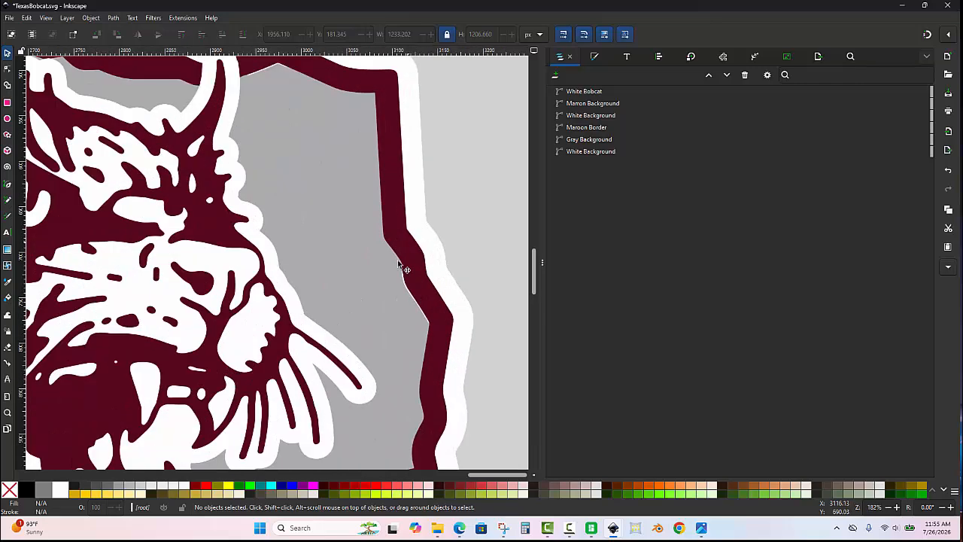
scroll(410, 343, "up", 2)
scroll(410, 344, "up", 2)
scroll(333, 236, "down", 2)
scroll(367, 280, "up", 2)
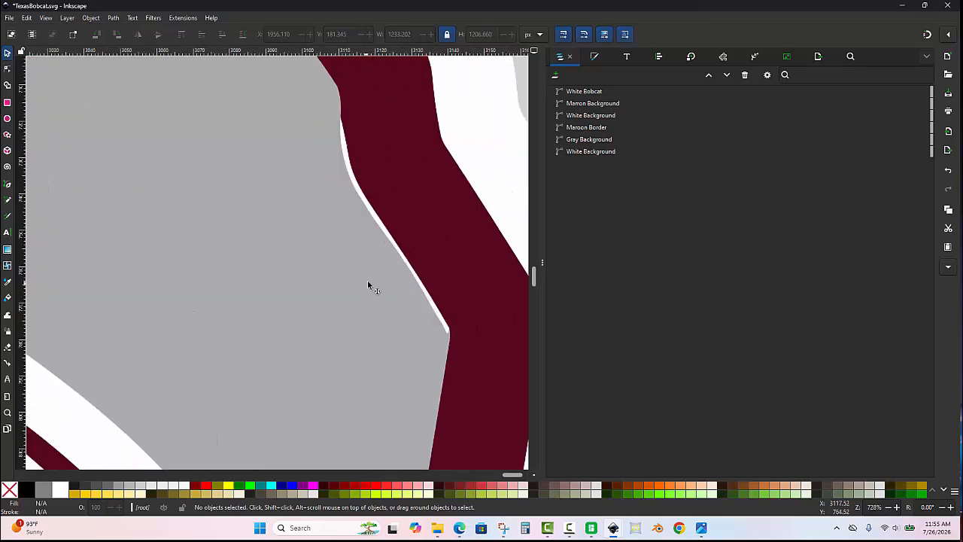
double_click(367, 280)
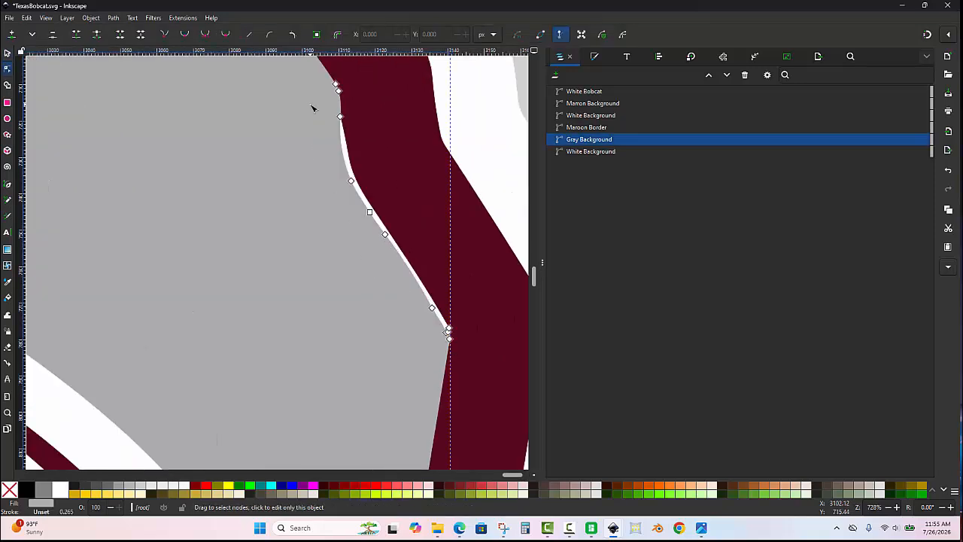
left_click_drag(313, 108, 444, 305)
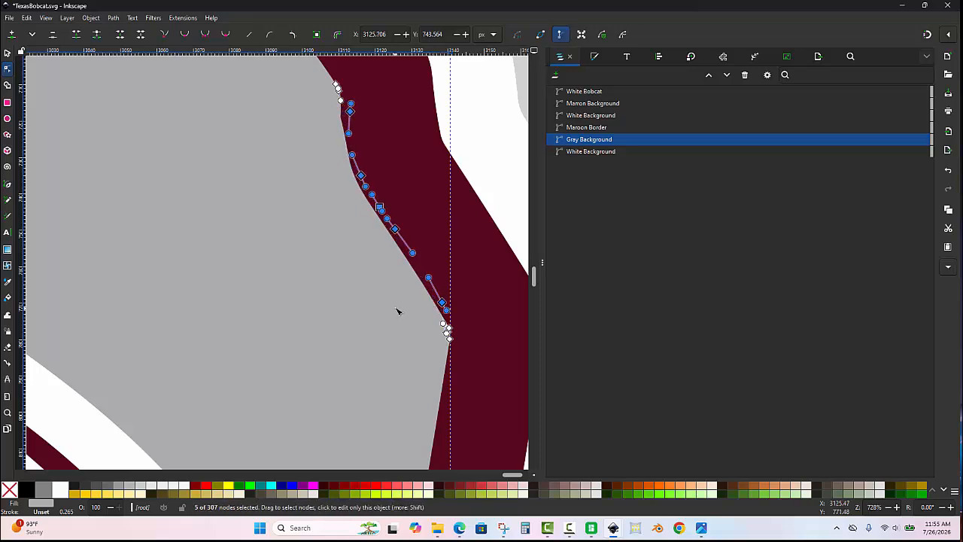
scroll(398, 311, "down", 2)
key("Escape")
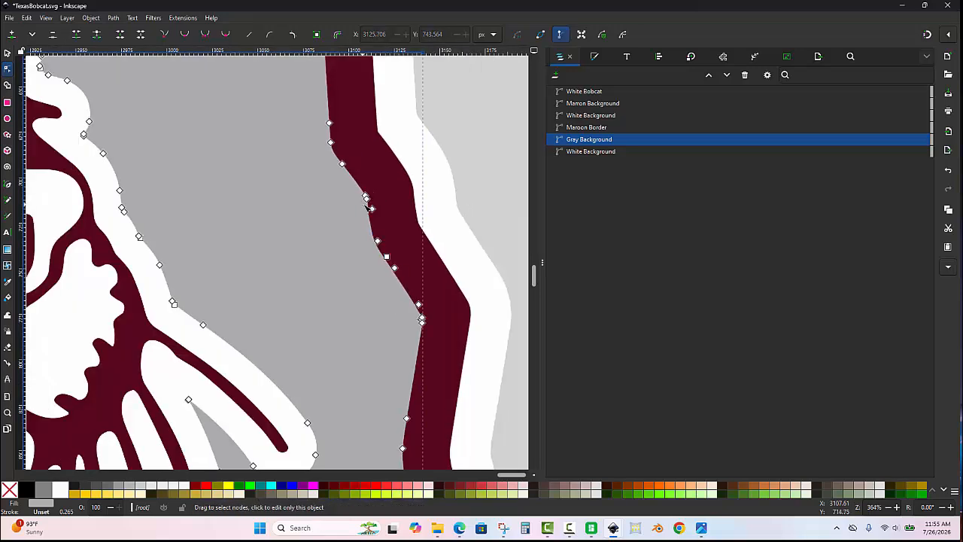
key("Escape")
- Move the Gray Background nodes at the state's easternmost inner corner under the maroon border to close the small white gap
scroll(440, 337, "up", 3)
key("s")
left_click(385, 322)
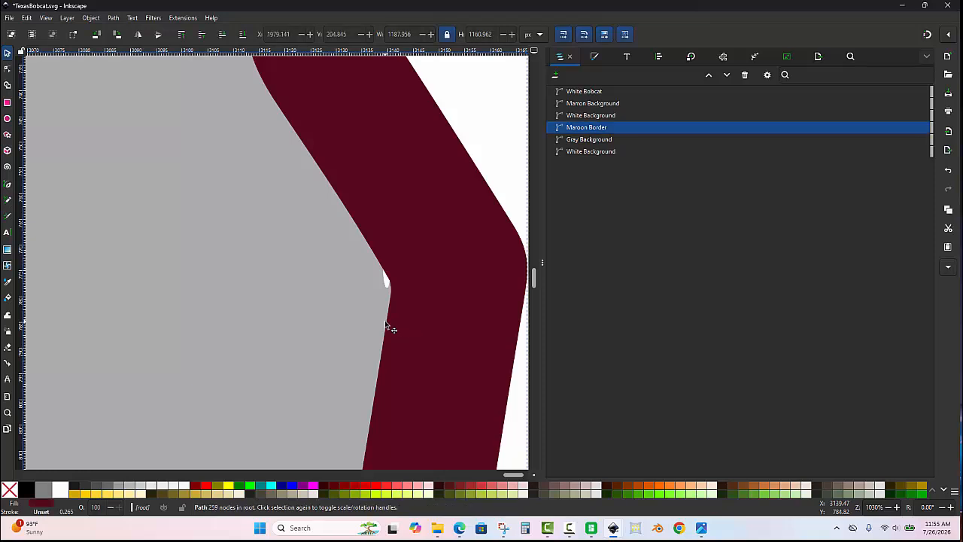
double_click(349, 300)
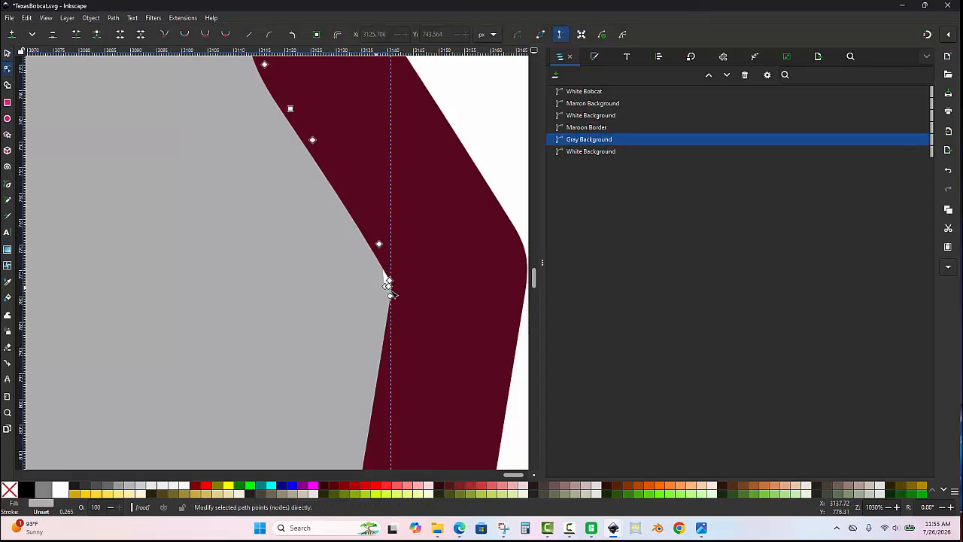
left_click_drag(355, 256, 421, 324)
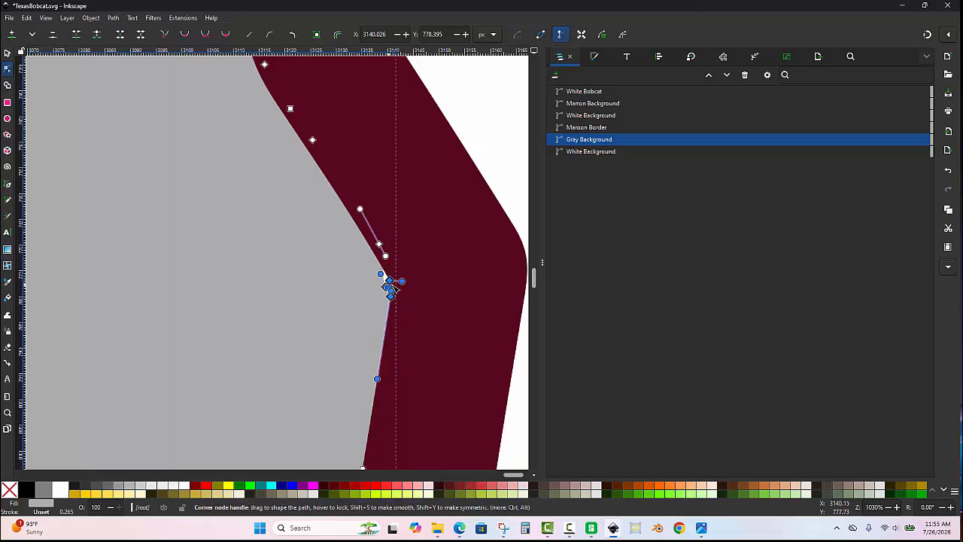
scroll(389, 281, "up", 1)
left_click_drag(384, 289, 412, 280)
scroll(413, 278, "down", 4)
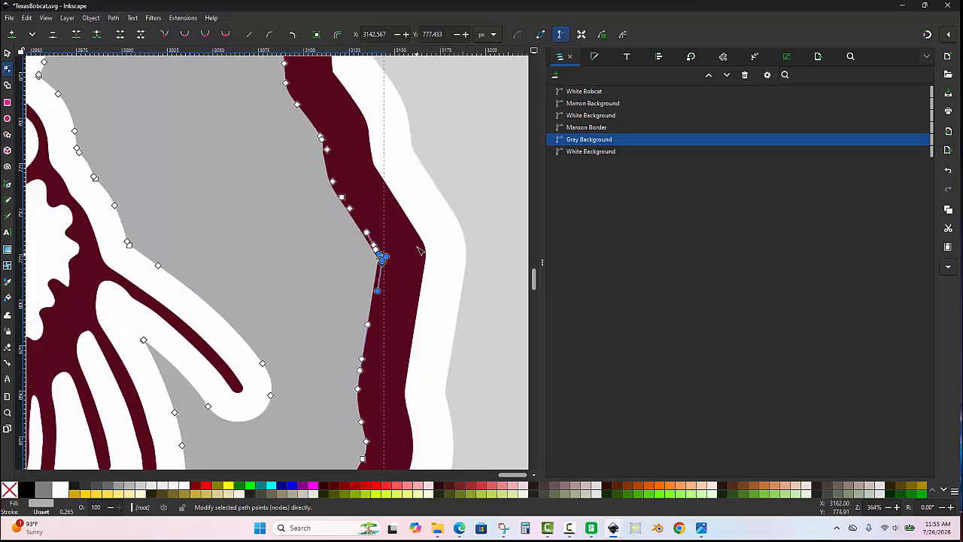
key("s")
key("Escape")
- Nudge the Gray Background nodes beneath the northern border peak beside the bobcat's right ear upward under the maroon border
scroll(356, 182, "down", 4)
scroll(333, 162, "up", 5)
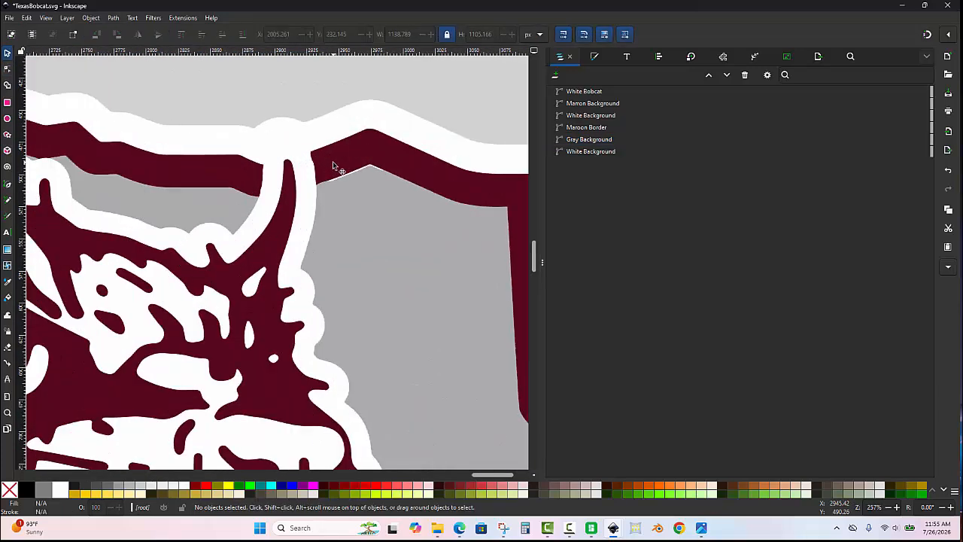
key("n")
left_click(389, 190)
left_click_drag(443, 148, 308, 218)
key("Up")
key("Up")
key("Up")
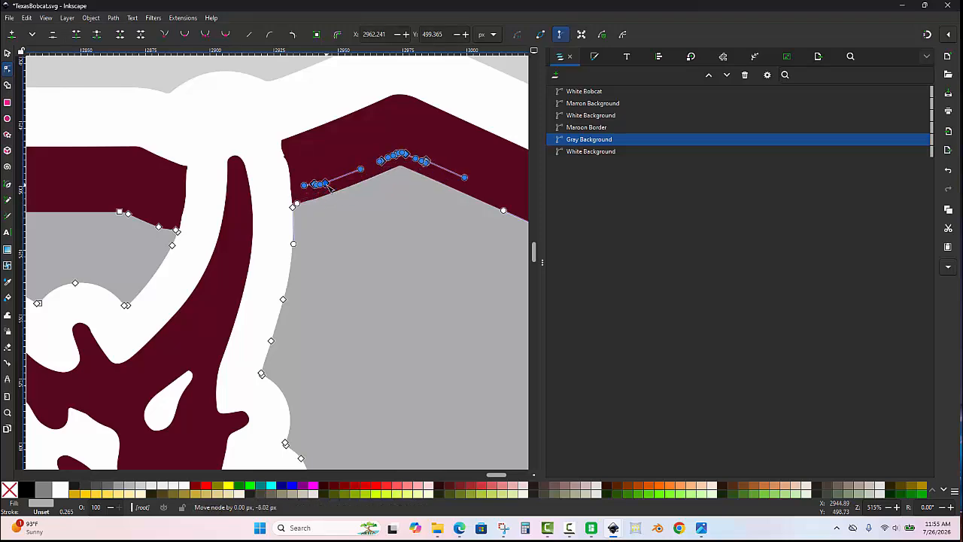
key("Escape")
key("Escape")
key("s")
scroll(449, 227, "down", 7)
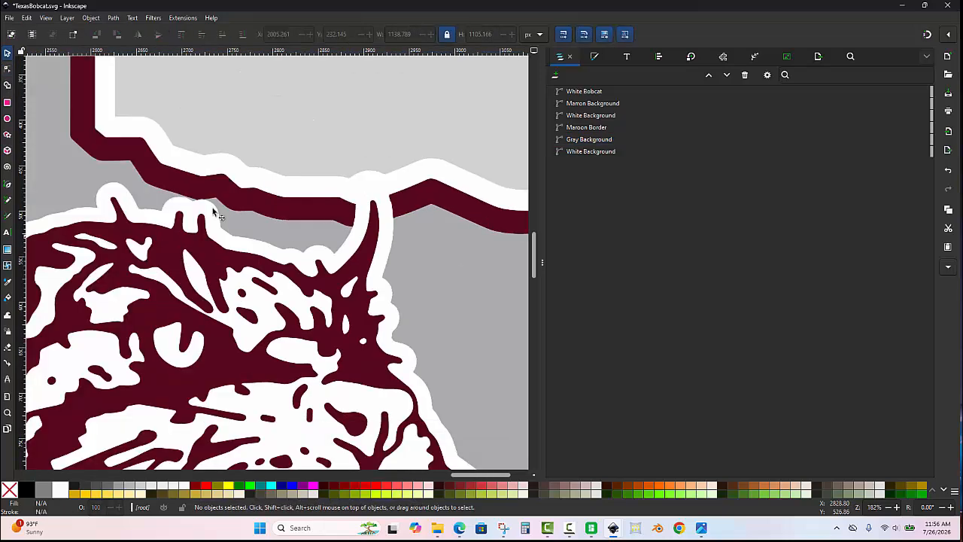
- Examine the rest of the state outline, from the panhandle to the southern tip, for gaps between the gray background and maroon border
scroll(298, 222, "up", 1)
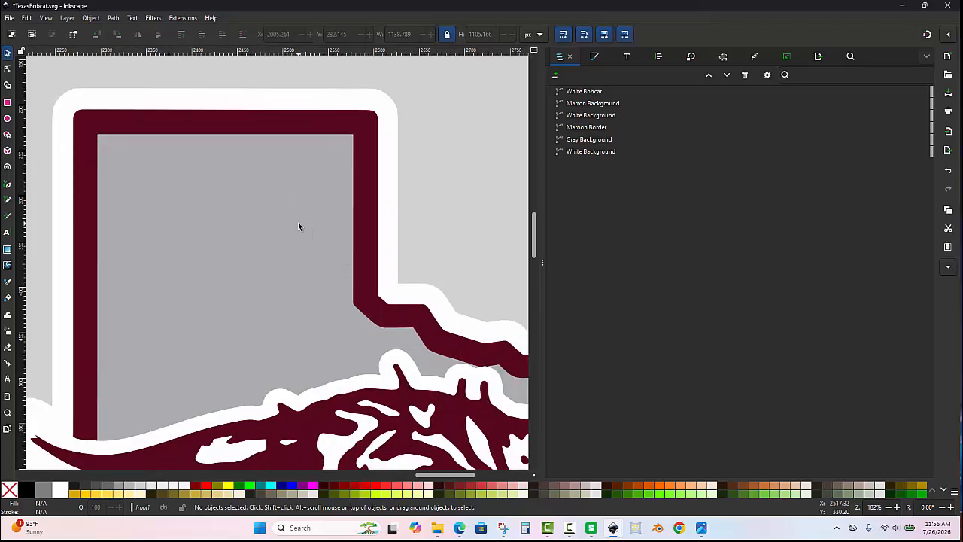
scroll(338, 202, "down", 2)
scroll(246, 278, "up", 1)
scroll(355, 141, "up", 1)
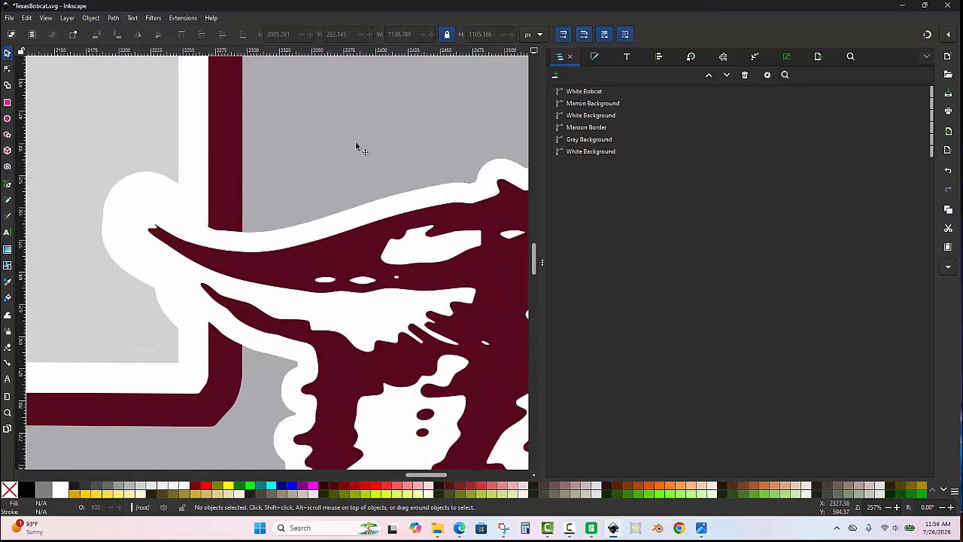
scroll(355, 140, "down", 2)
scroll(261, 228, "up", 2)
scroll(214, 200, "down", 2)
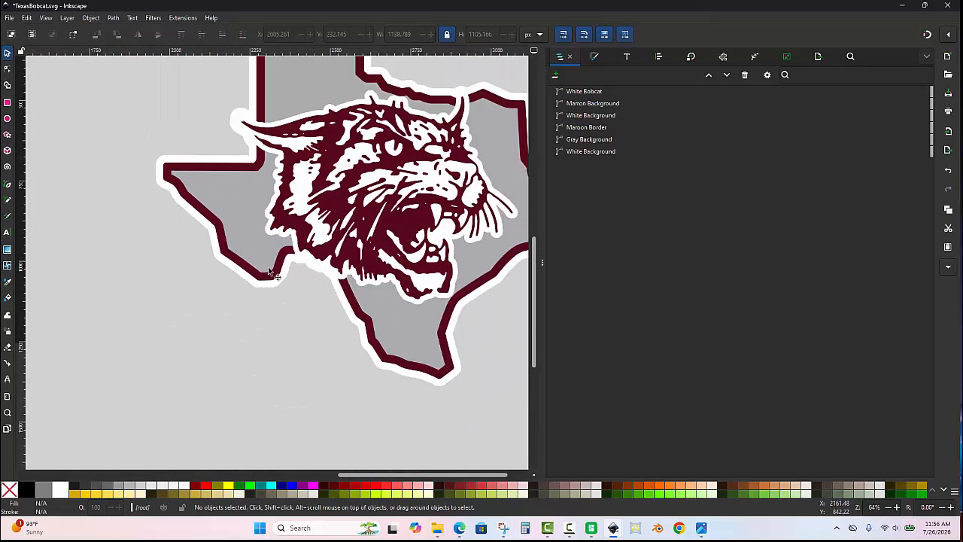
scroll(272, 275, "up", 3)
scroll(378, 284, "down", 3)
scroll(365, 299, "up", 3)
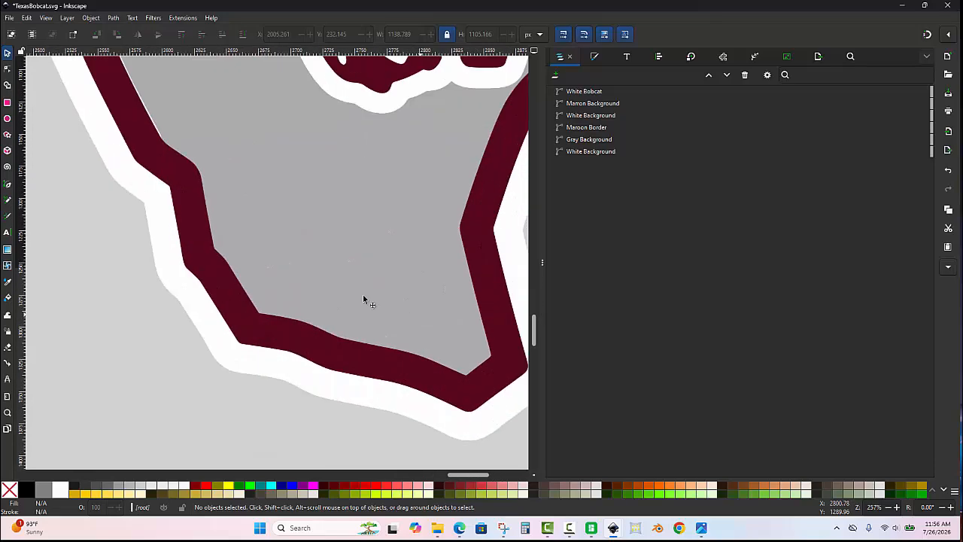
scroll(305, 288, "down", 3)
scroll(405, 178, "down", 1)
scroll(425, 189, "up", 3)
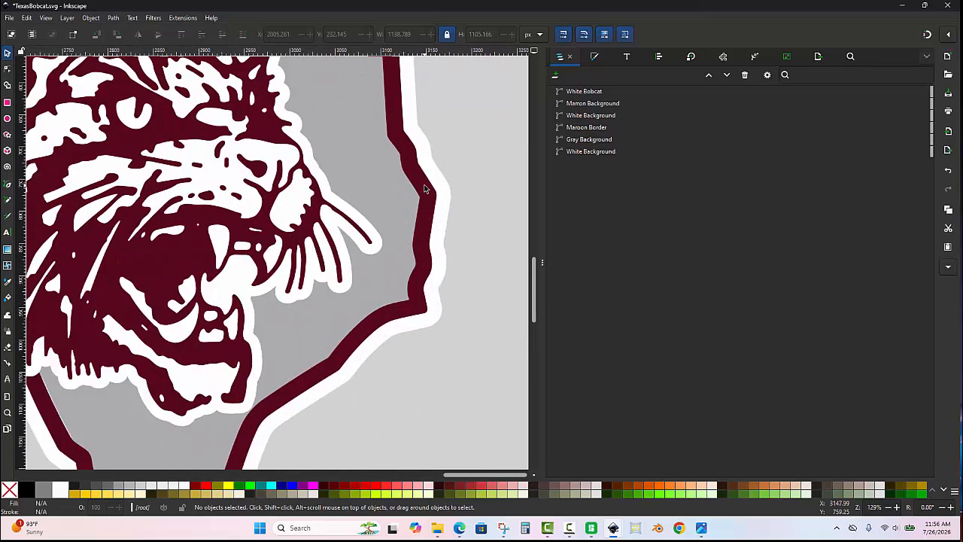
- Duplicate the Maroon Border path and subtract the copy from Gray Background with the Difference operation, clearing the selection
left_click(425, 188)
scroll(425, 189, "down", 4)
scroll(434, 141, "up", 3)
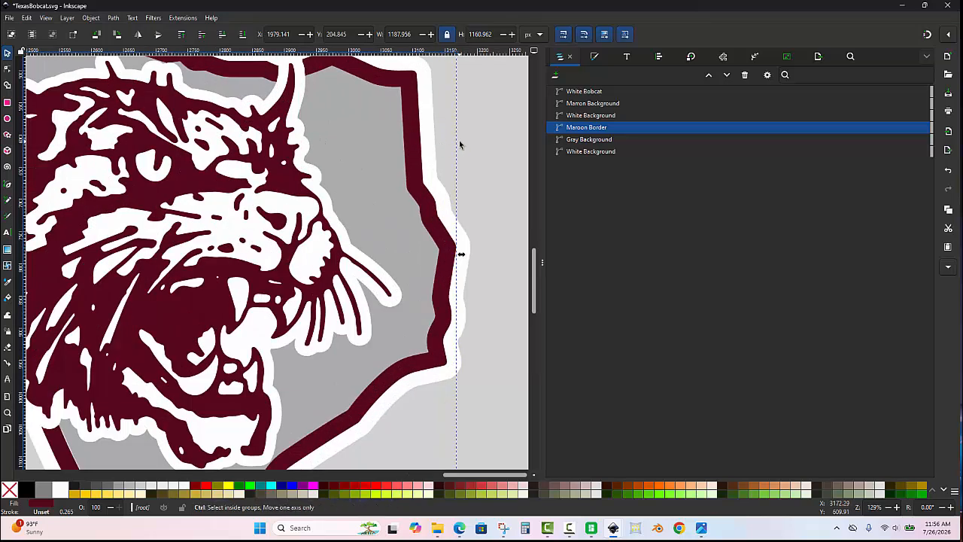
key("ctrl+d")
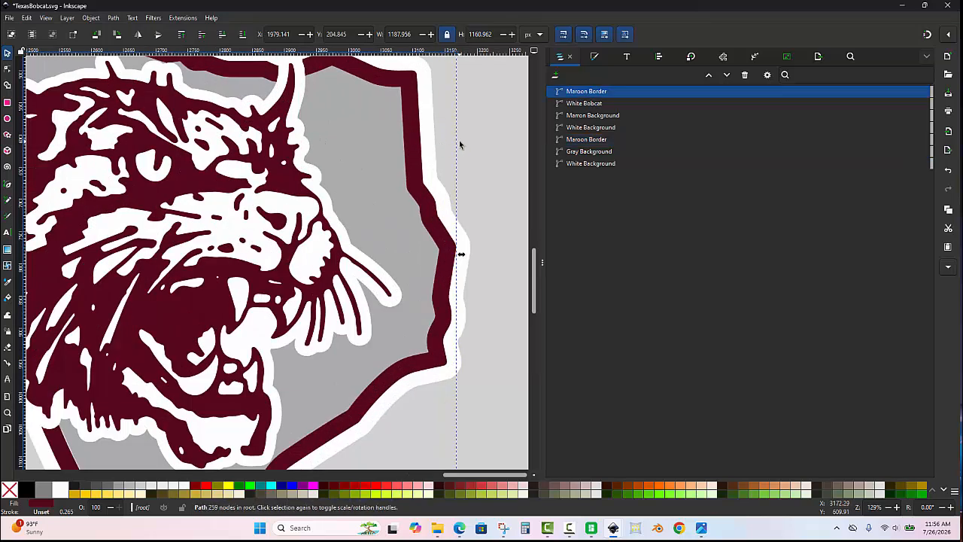
left_click(360, 141, "shift")
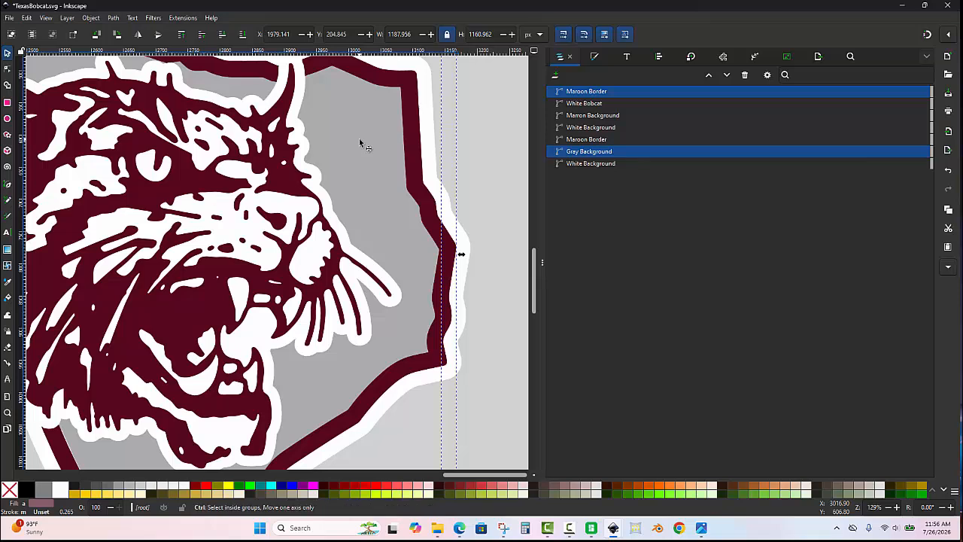
key("ctrl+asterisk")
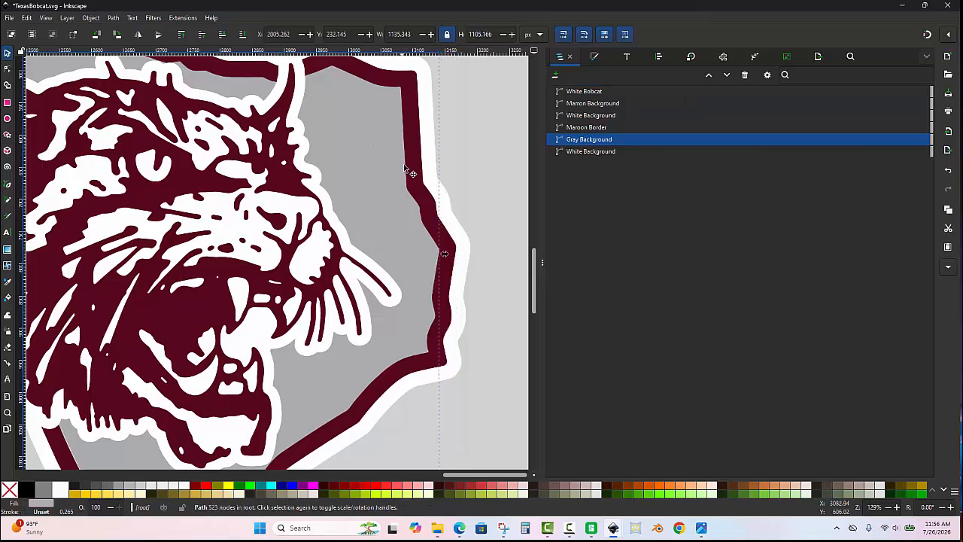
left_click(484, 271)
scroll(391, 134, "down", 2)
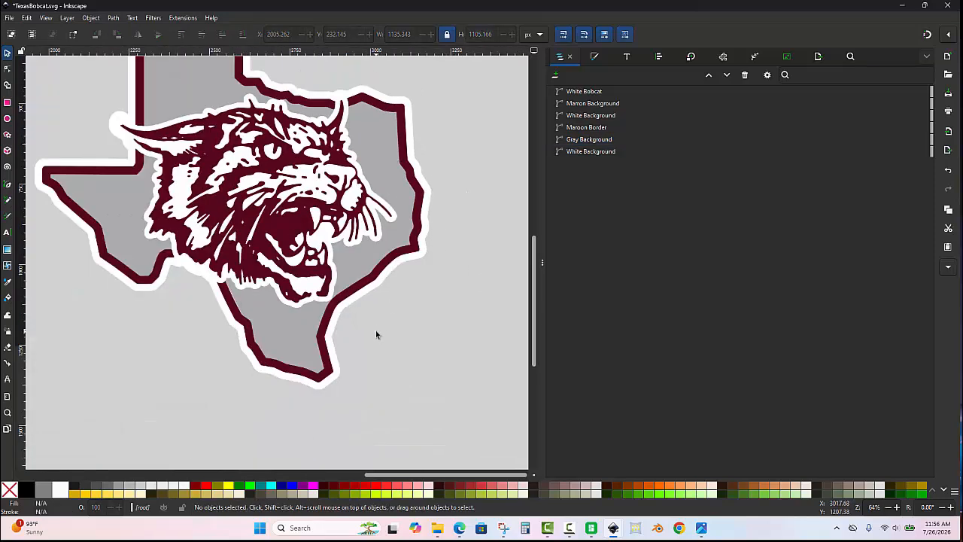
scroll(375, 331, "down", 1)
scroll(268, 145, "up", 1)
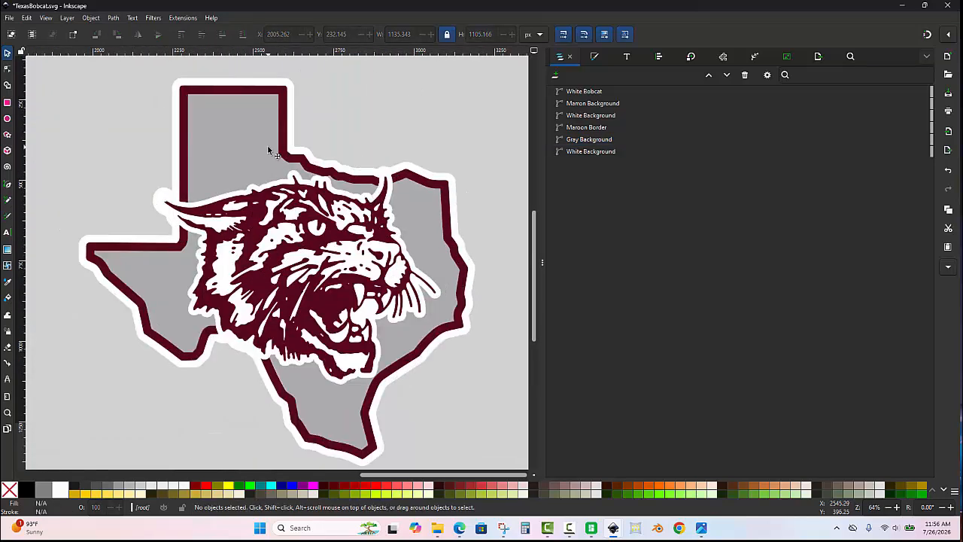
scroll(267, 145, "down", 1)
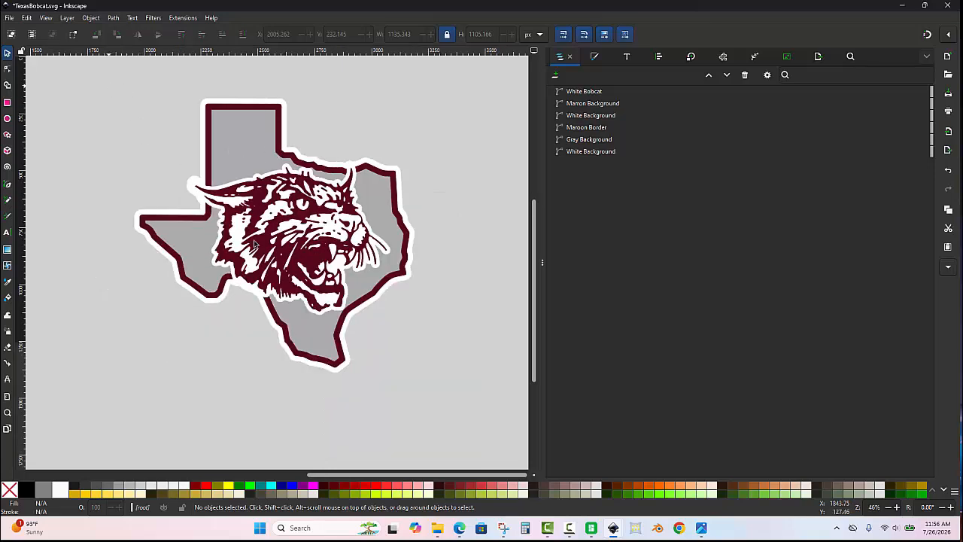
left_click_drag(108, 86, 442, 402)
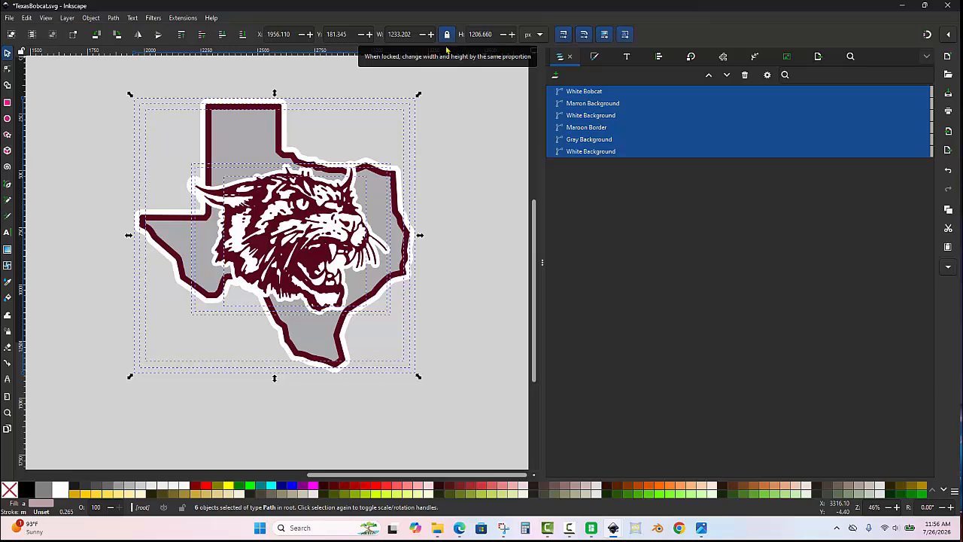
left_click_drag(414, 34, 368, 43)
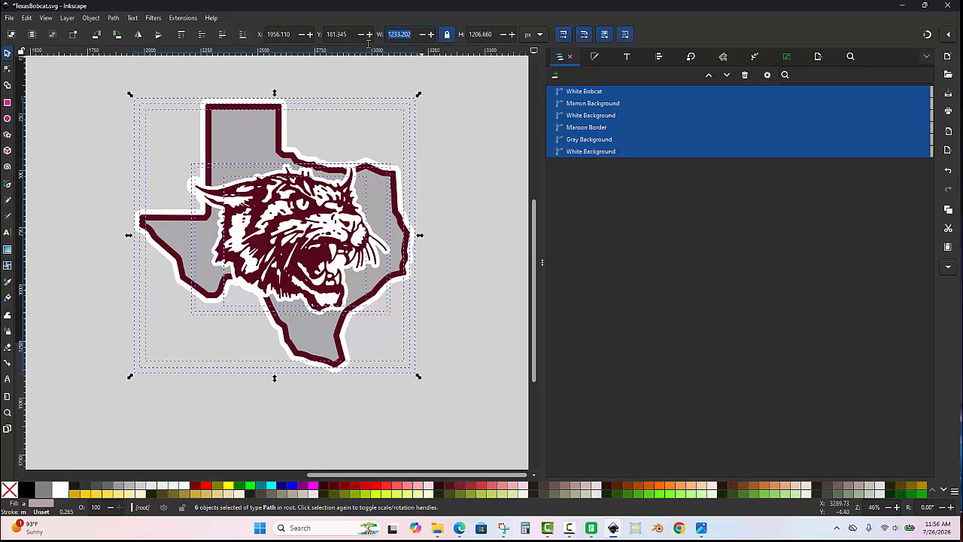
type("150")
left_click(488, 98)
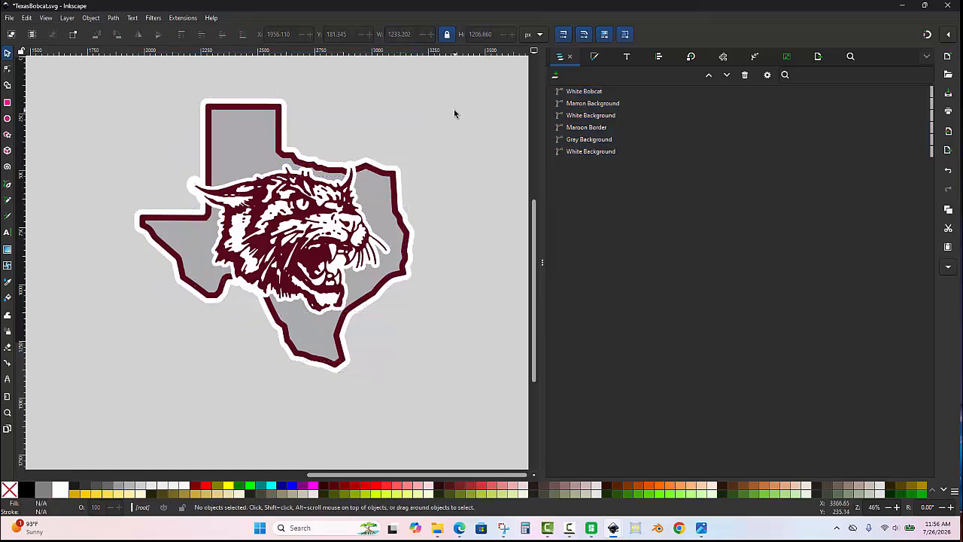
- Switch the measurement unit to mm and scale all six logo paths together to 150 mm wide with proportions locked
left_click(534, 34)
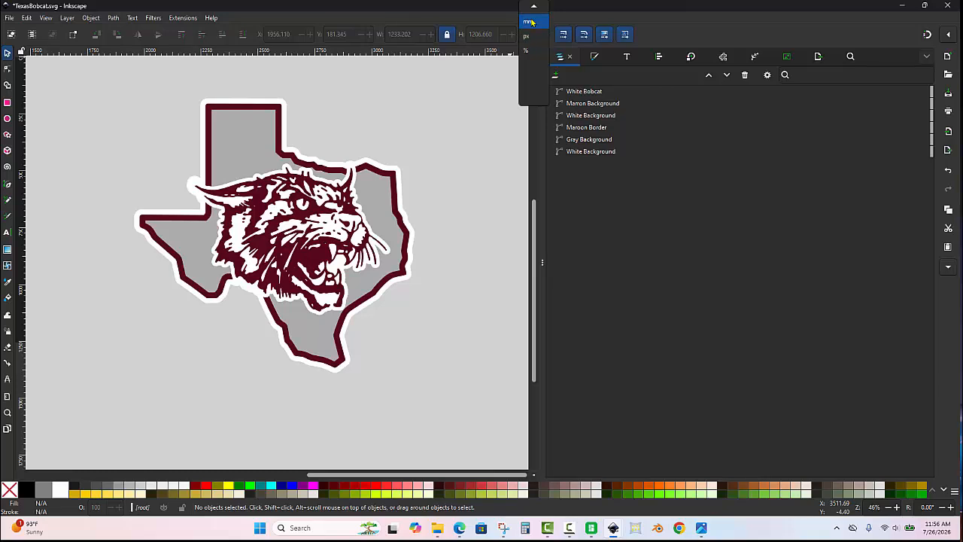
left_click(531, 22)
scroll(434, 142, "down", 1)
left_click_drag(183, 98, 441, 356)
left_click_drag(410, 33, 377, 35)
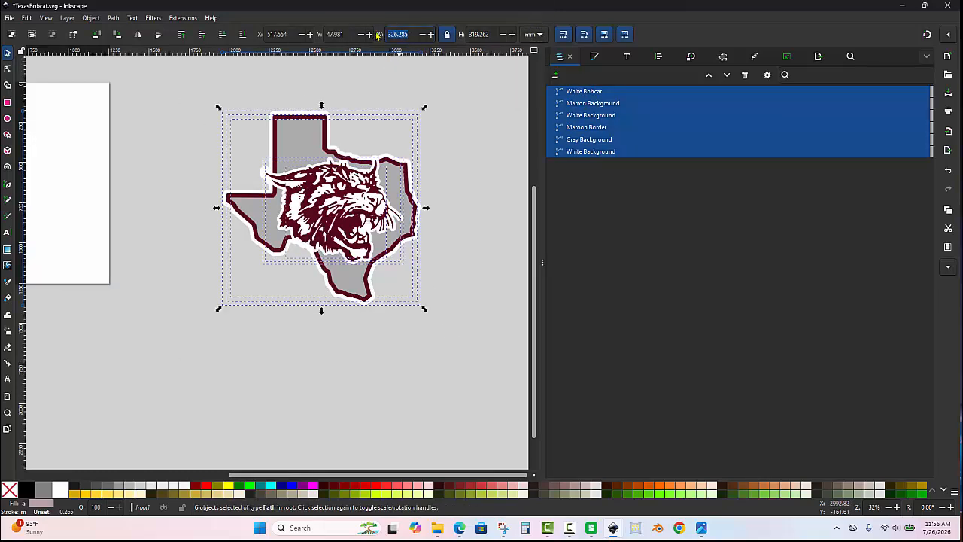
type("150")
key("Return")
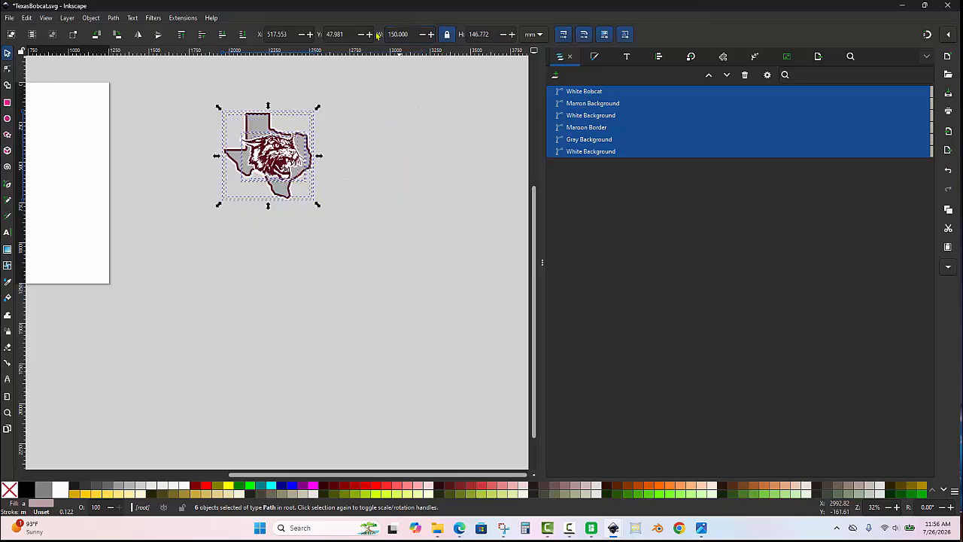
- Save the resized logo in TexasBobcat.svg and clear the selection
scroll(195, 113, "up", 2)
scroll(180, 354, "down", 2)
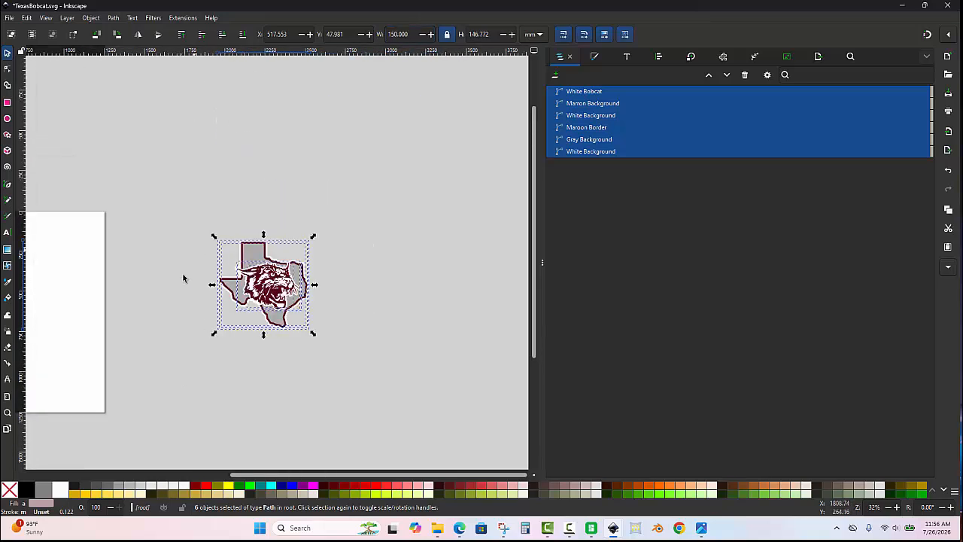
scroll(183, 277, "up", 2)
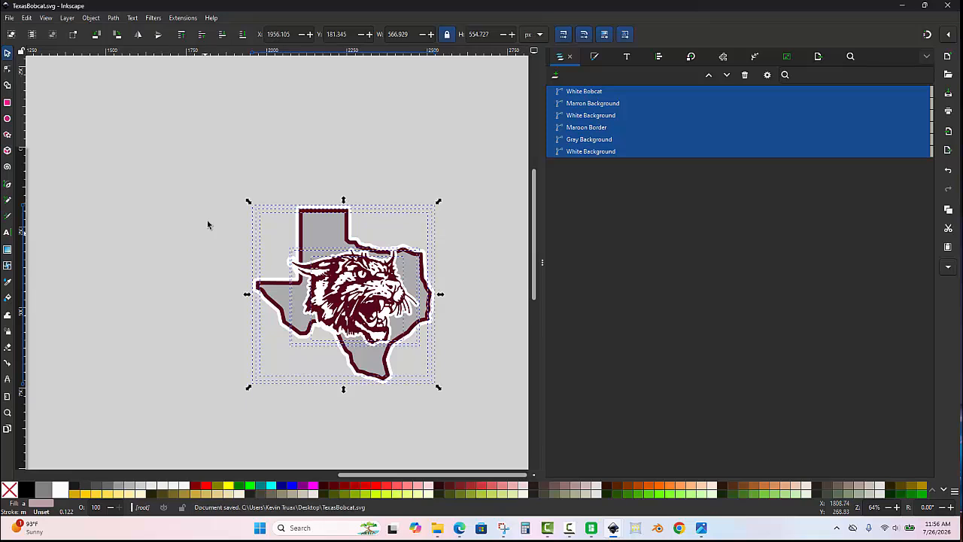
left_click(443, 288)
- Check the finished logo and minimize the drawing window to reach TexasBobcat.svg on the desktop
scroll(443, 288, "up", 1)
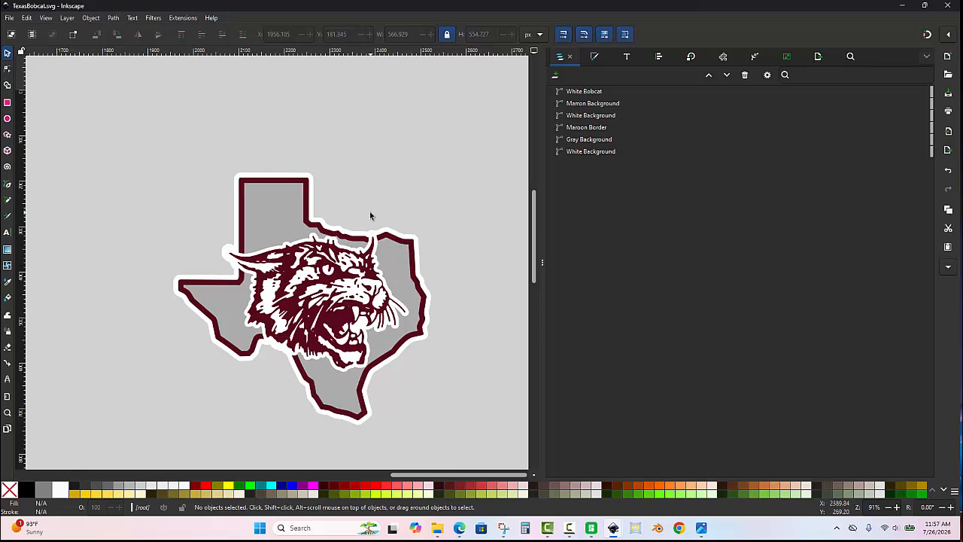
scroll(384, 308, "down", 1)
scroll(384, 309, "up", 1)
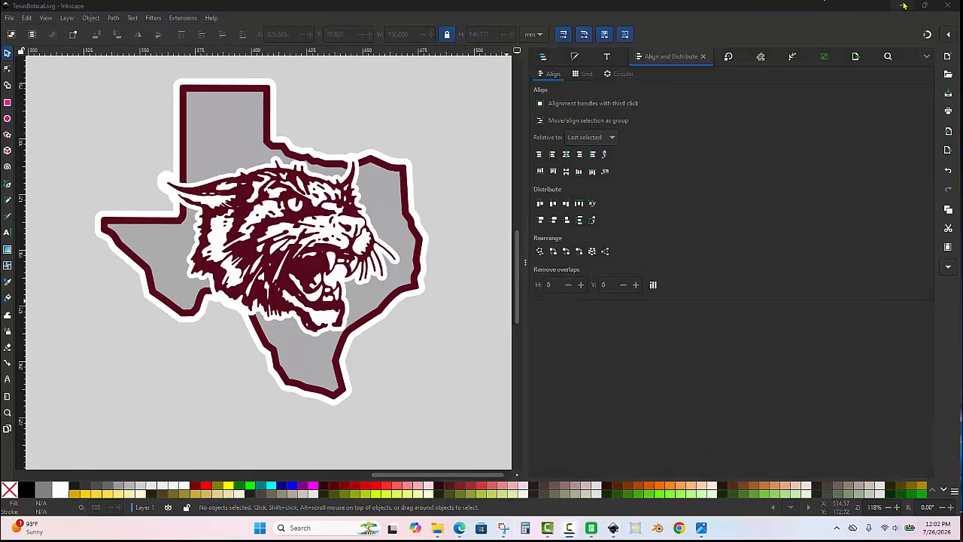
left_click(925, 5)
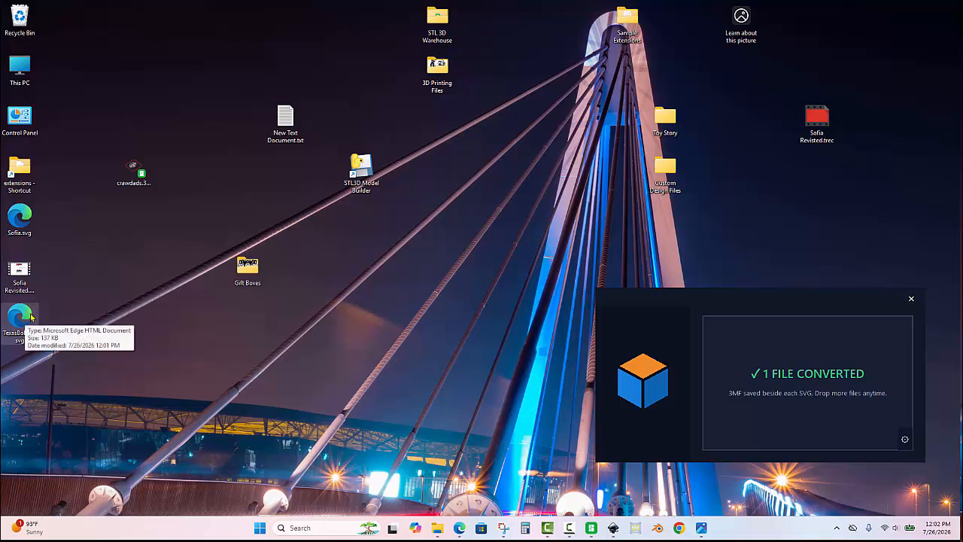
- Convert TexasBobcat.svg to 3MF with the desktop converter and place both files together in the middle of the desktop
left_click_drag(24, 314, 470, 234)
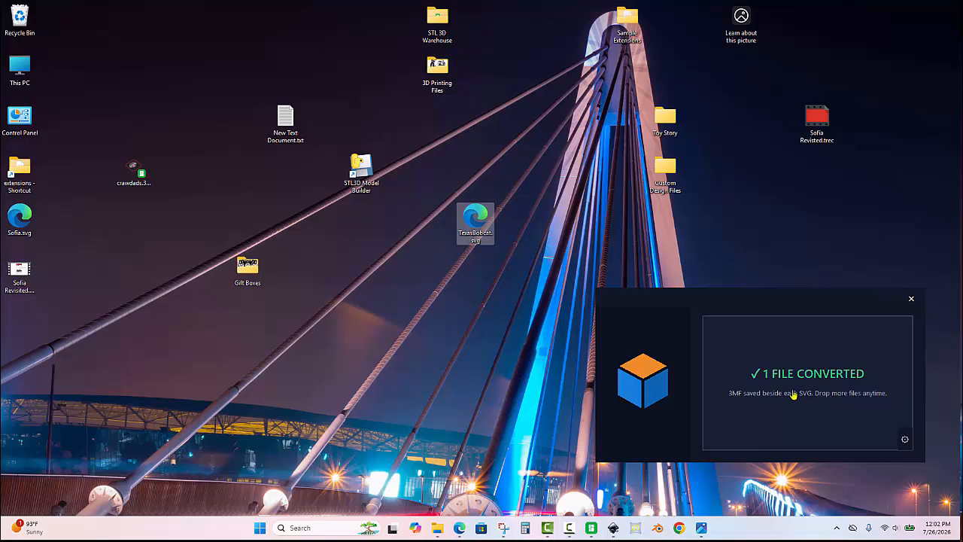
left_click(526, 269)
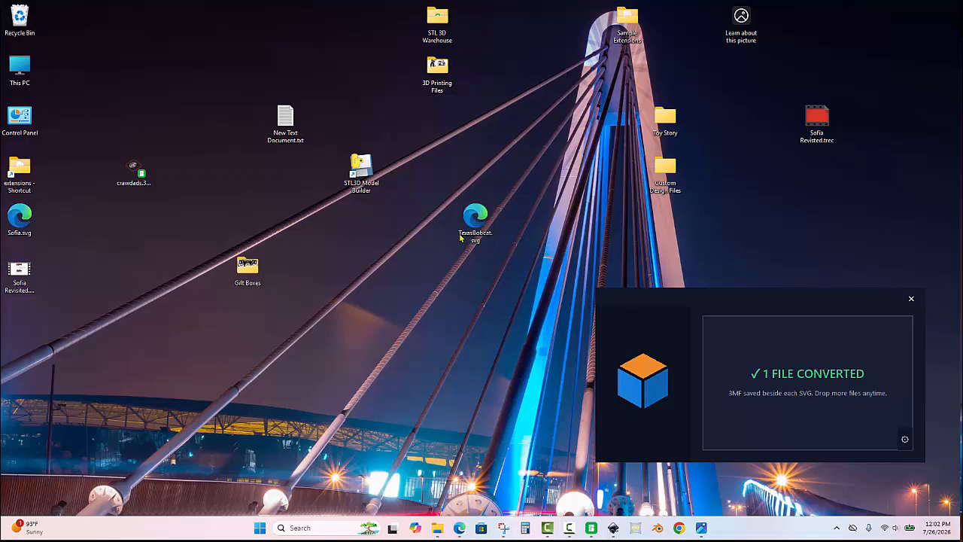
left_click_drag(461, 237, 779, 377)
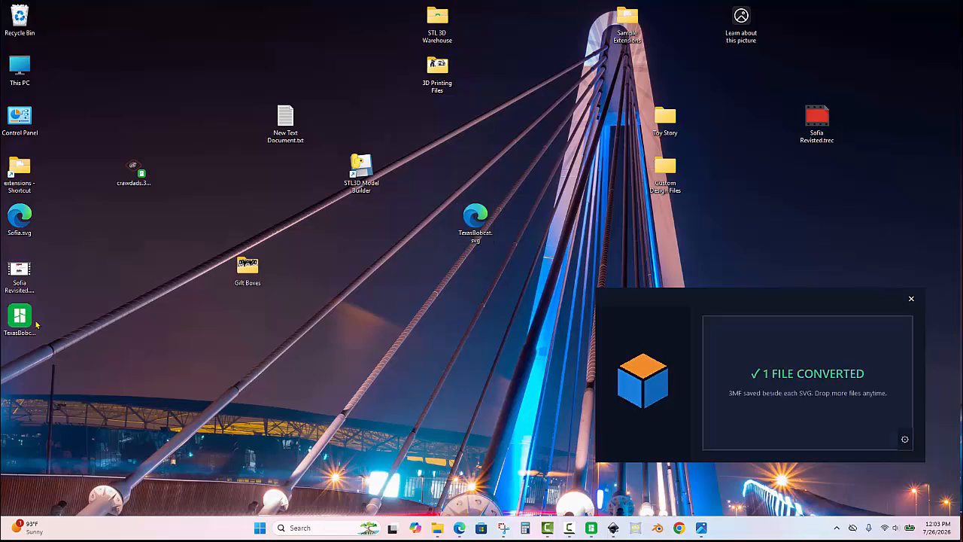
left_click_drag(27, 322, 472, 281)
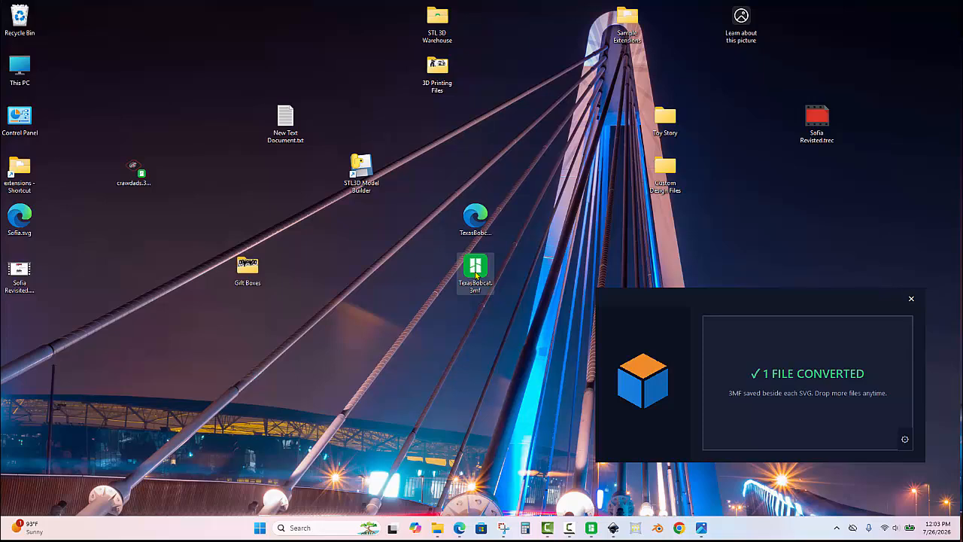
- Switch to the Untitled BambuStudio window and open TexasBobcat.3mf from the desktop as a project
mouse_move(593, 530)
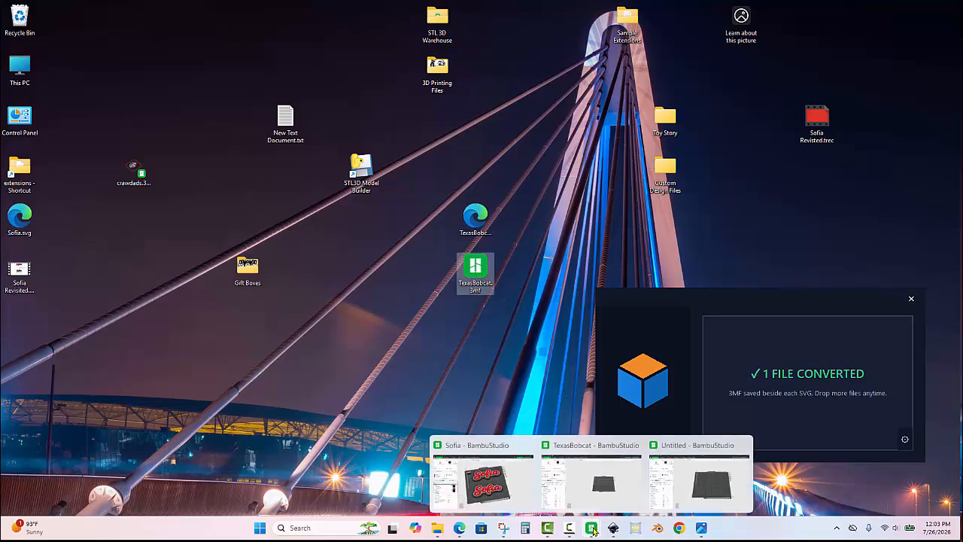
left_click(699, 478)
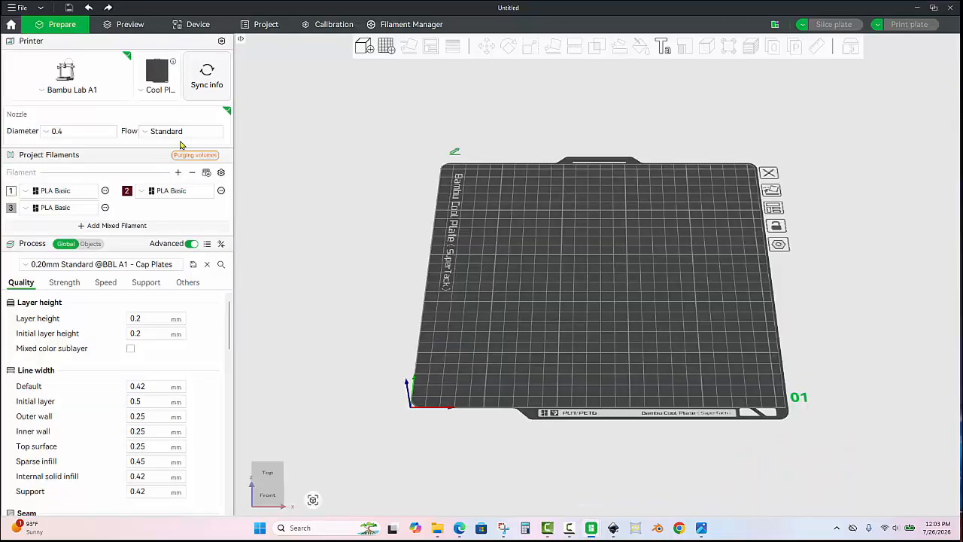
left_click(17, 9)
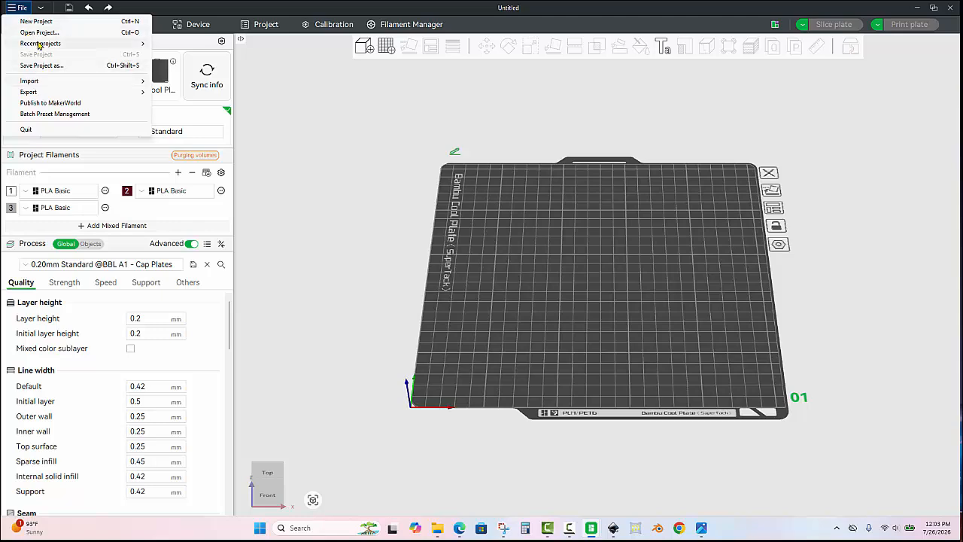
left_click(38, 32)
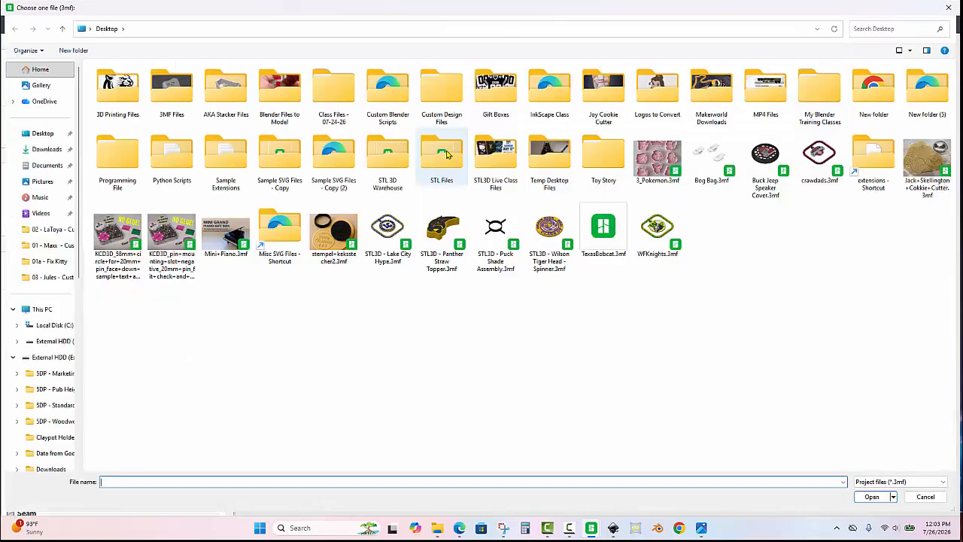
double_click(604, 228)
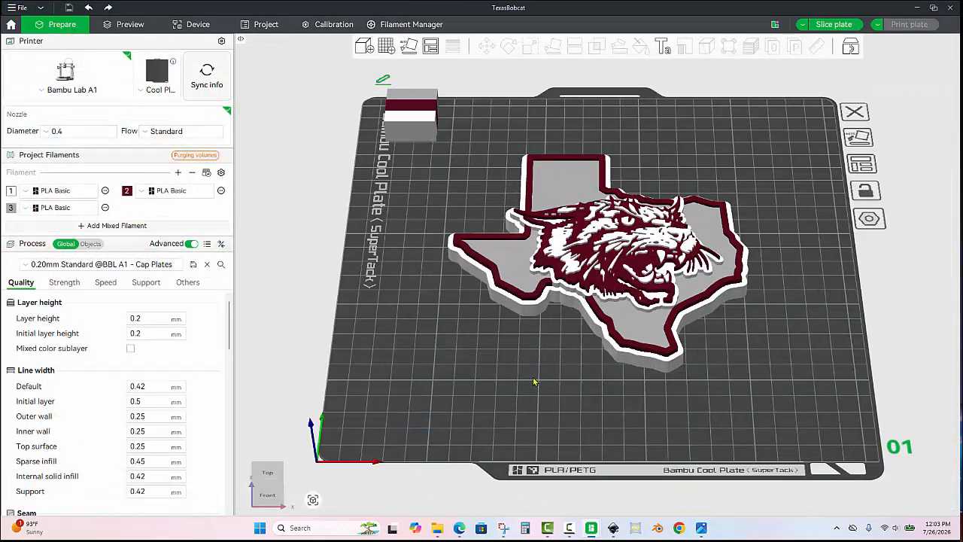
- Move the prime tower from the plate's back corner to the open area beside the Texas panhandle
left_click_drag(535, 382, 381, 355)
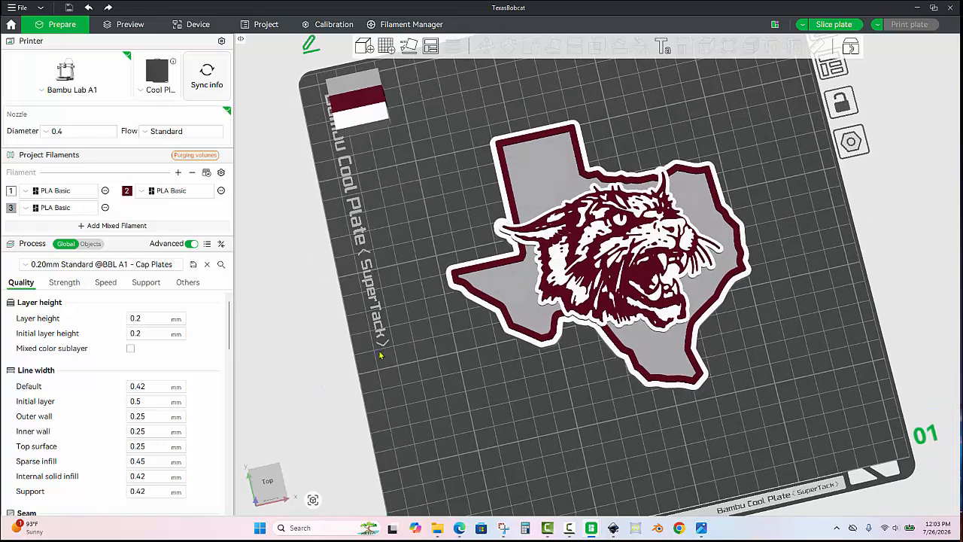
scroll(394, 343, "down", 2)
scroll(394, 340, "up", 2)
left_click_drag(356, 111, 451, 207)
scroll(556, 252, "down", 3)
left_click_drag(738, 303, 683, 288)
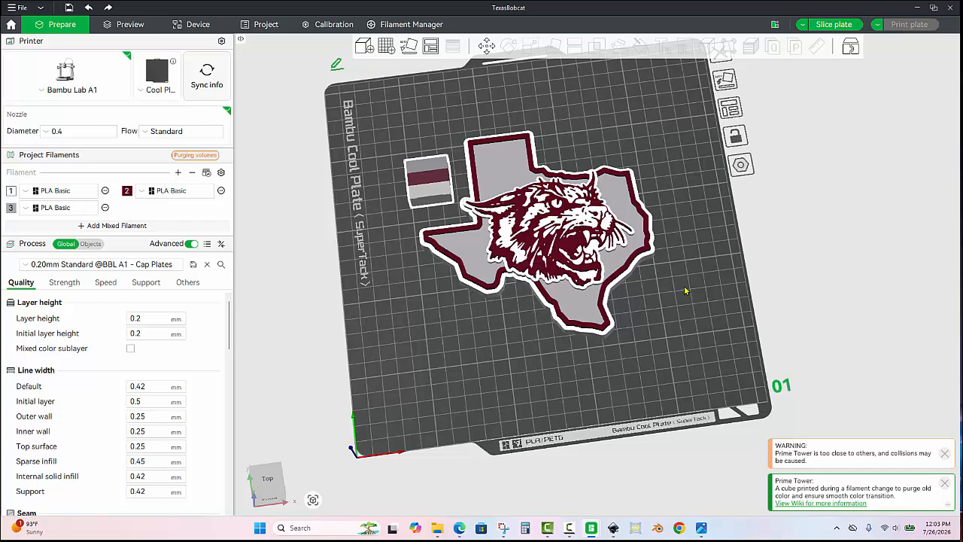
- Search the desktop for "blank" and import Blank+Cuban+Chain.3mf as geometry only, clearing the selection
key("ctrl+i")
left_click(53, 133)
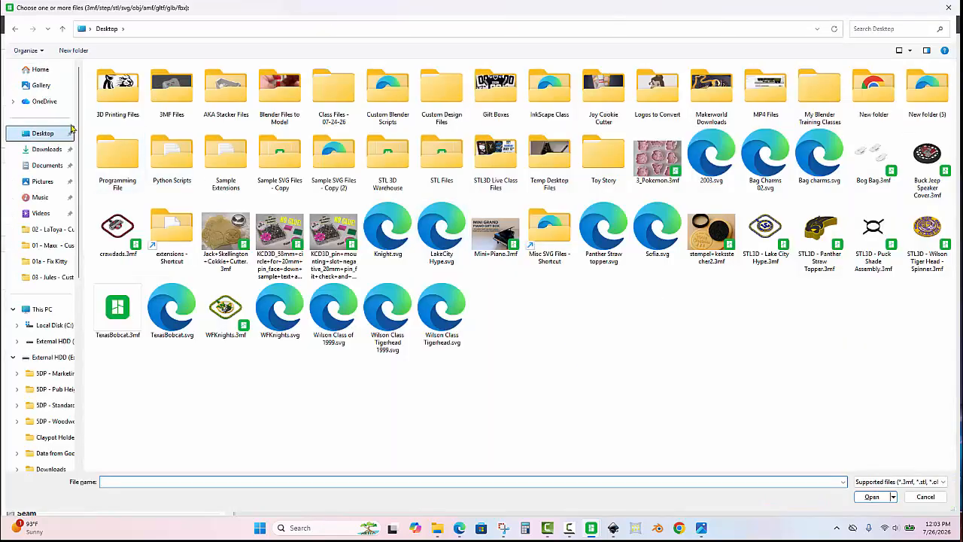
left_click(887, 28)
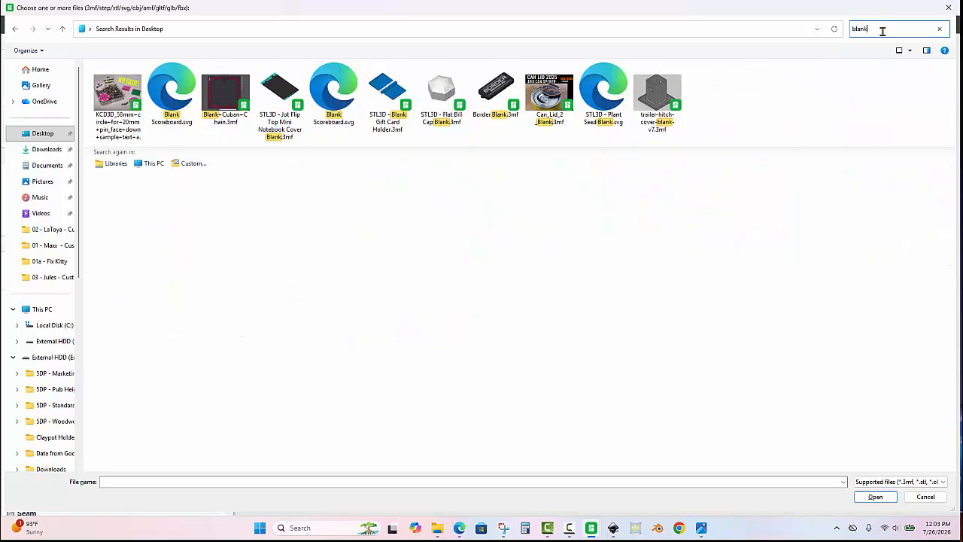
left_click(220, 85)
double_click(221, 85)
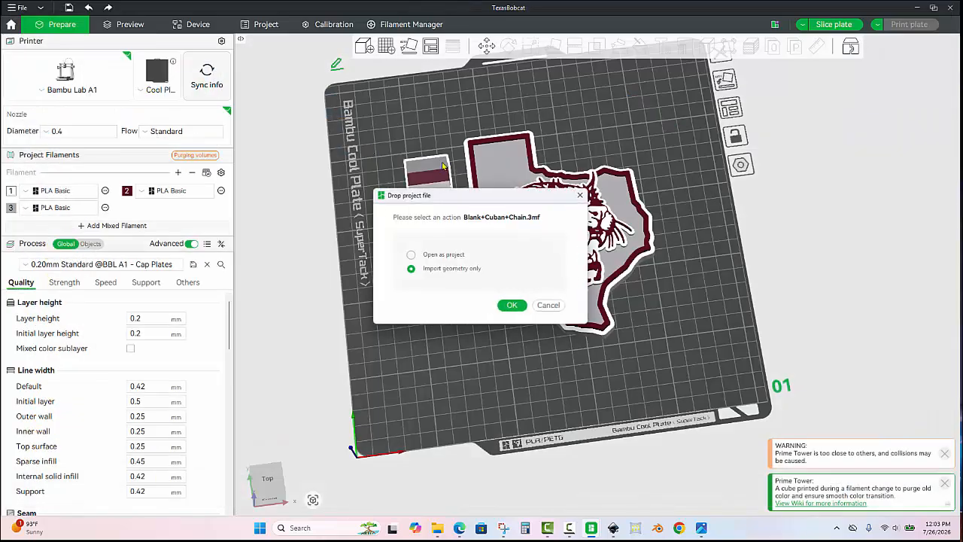
left_click(511, 307)
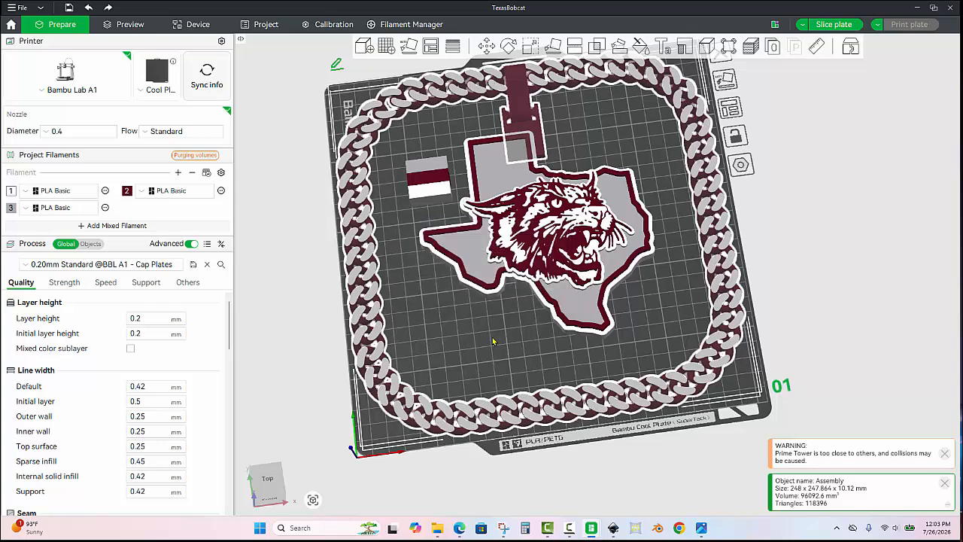
left_click(493, 341)
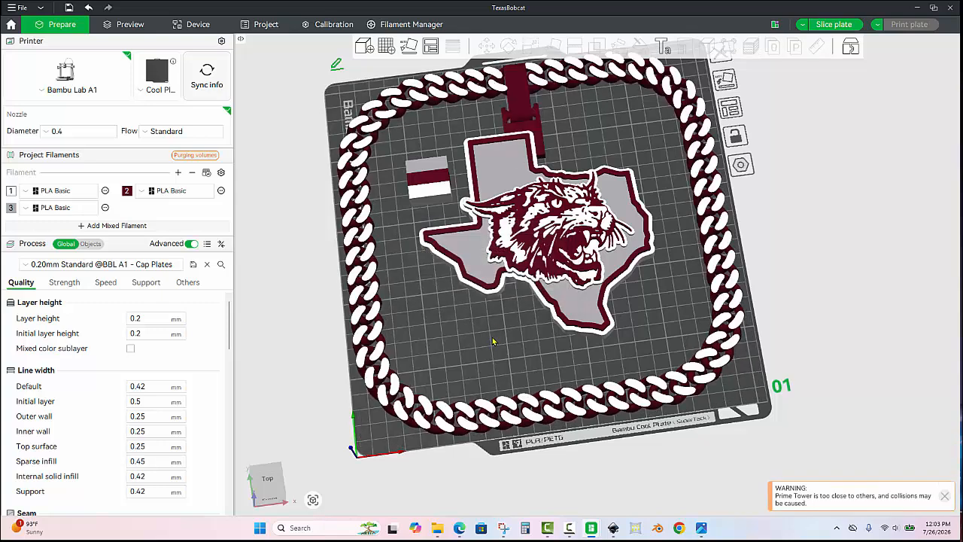
- Move the Texas bobcat logo sideways so its panhandle lines up with the chain's pendant attachment
scroll(492, 338, "down", 2)
scroll(497, 322, "up", 2)
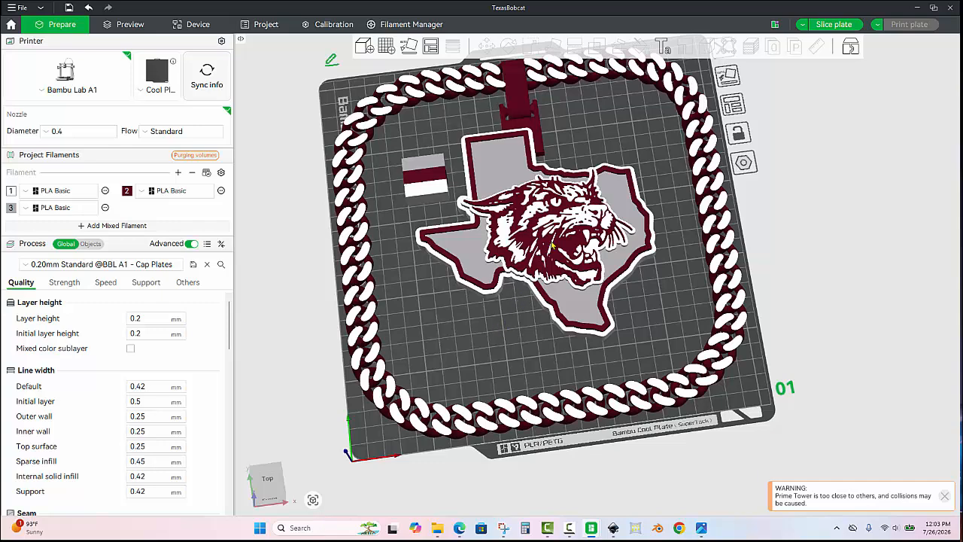
left_click_drag(551, 245, 560, 234)
left_click(422, 320)
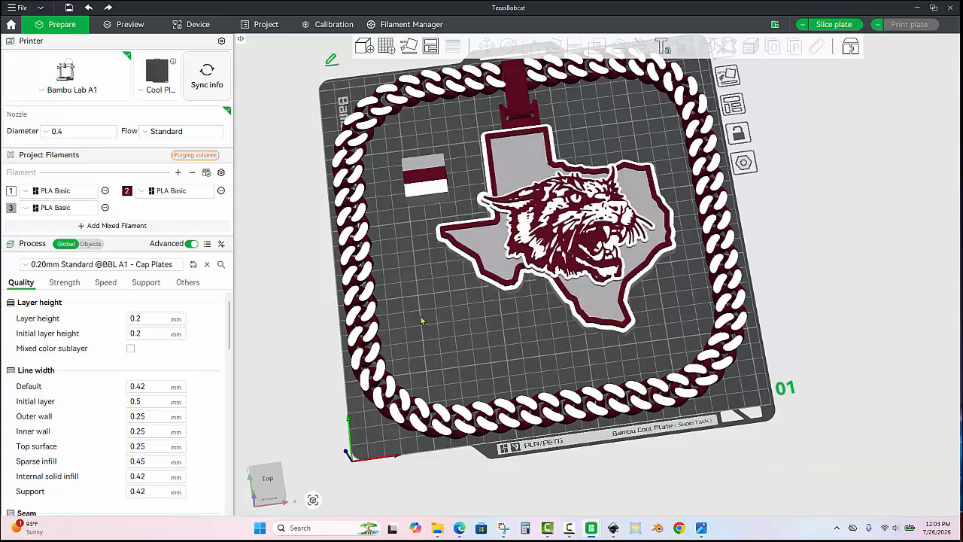
scroll(418, 321, "up", 3)
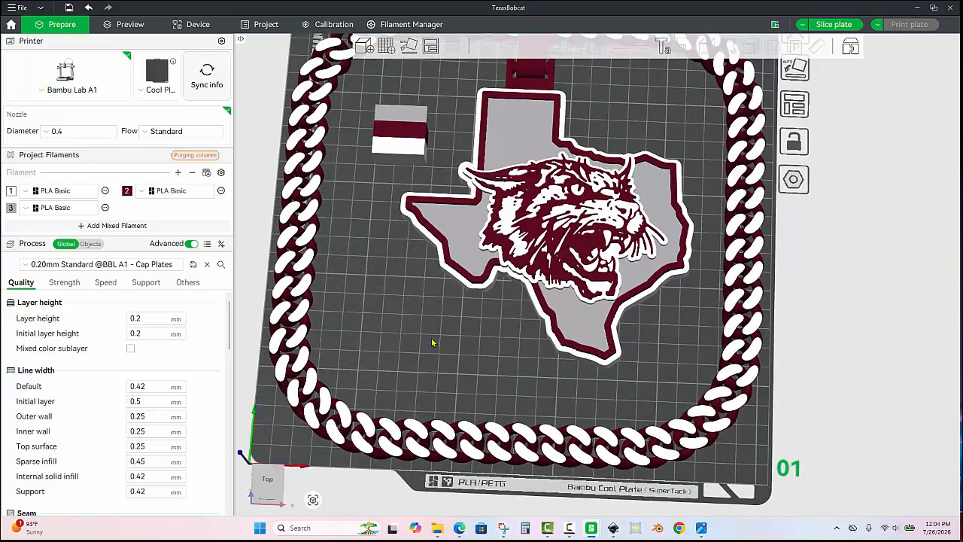
scroll(436, 327, "down", 4)
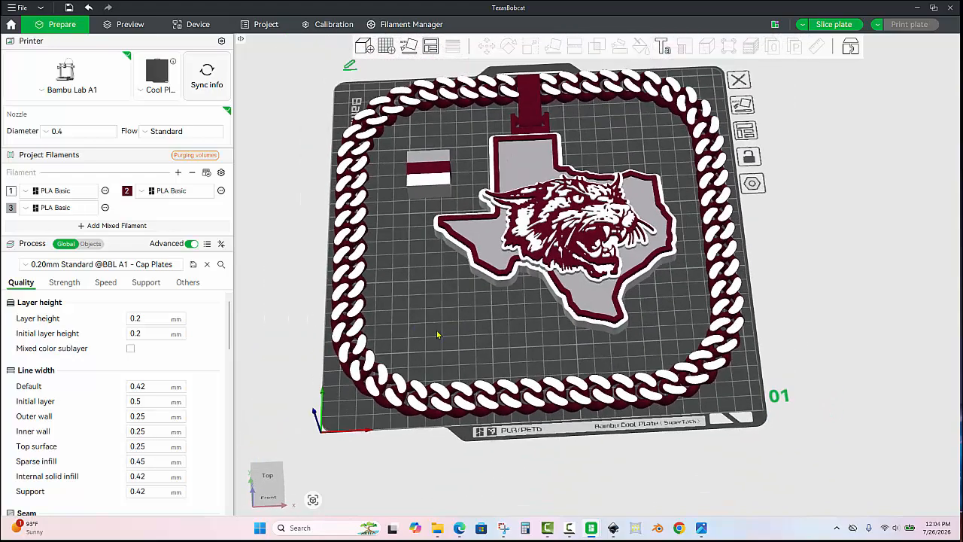
left_click_drag(438, 335, 444, 343)
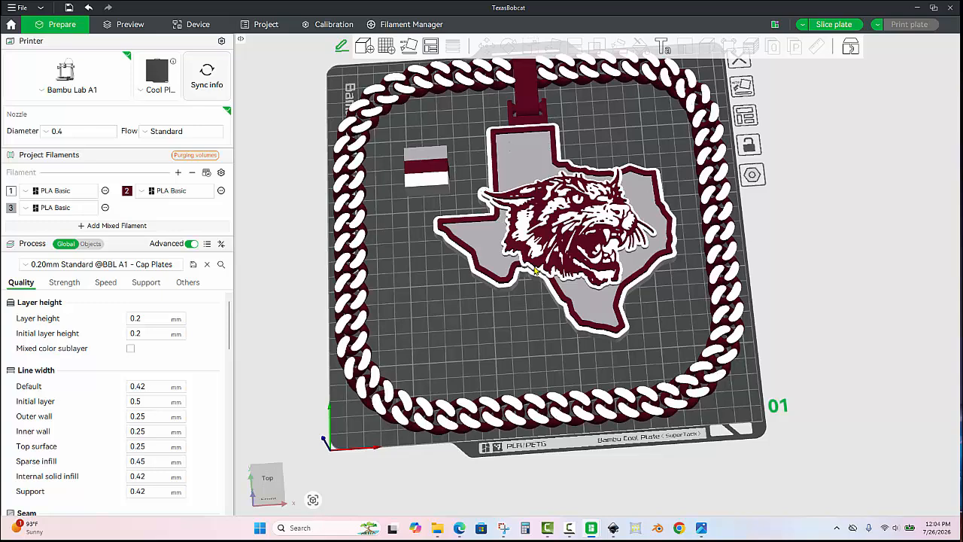
- Select the Cuban chain and the Texas bobcat logo together and assemble them into one object, clearing the selection
left_click(529, 93)
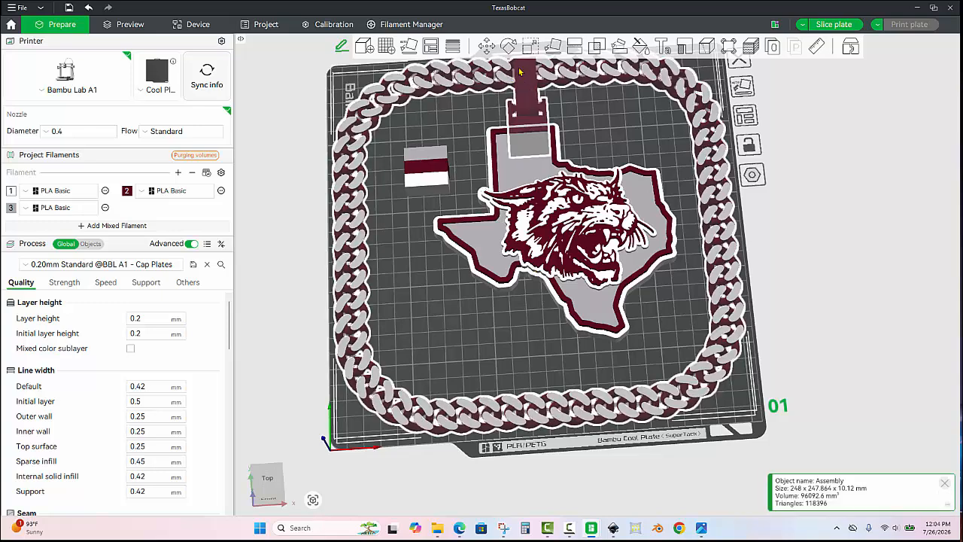
left_click(552, 192, "ctrl")
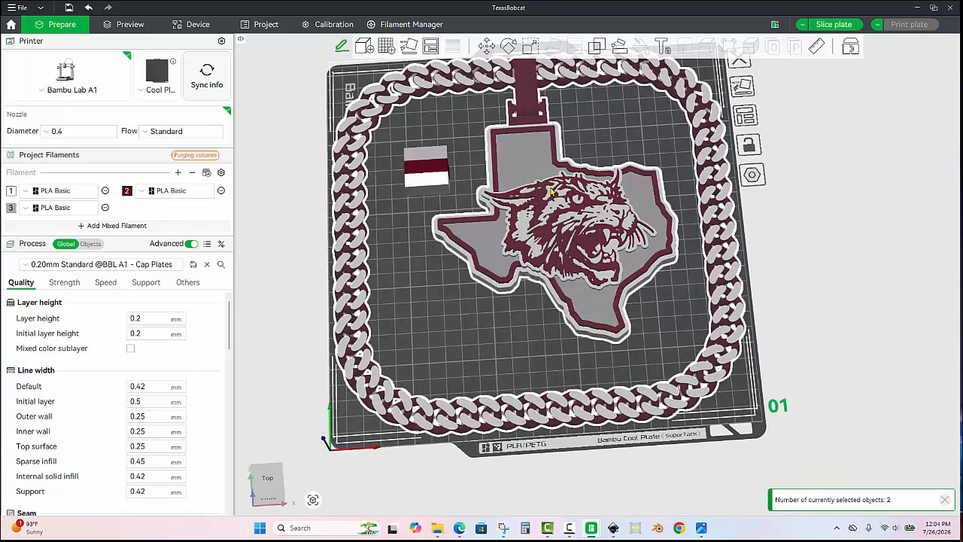
right_click(553, 192)
left_click(577, 194)
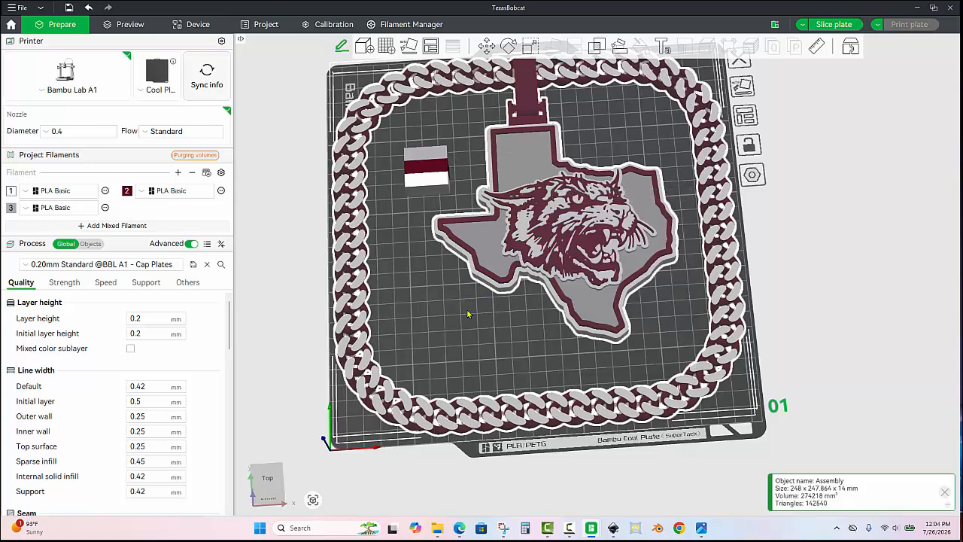
key("Escape")
left_click(543, 194)
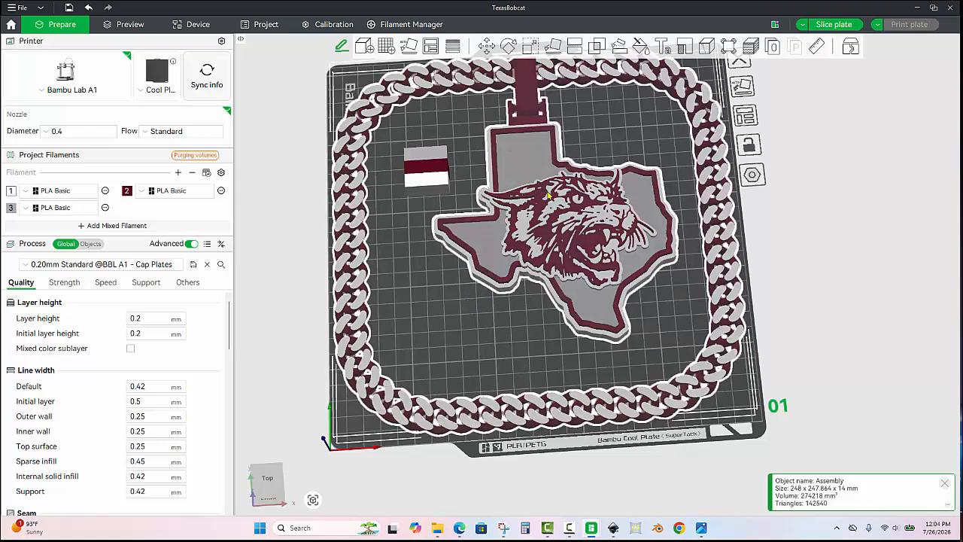
left_click(445, 315)
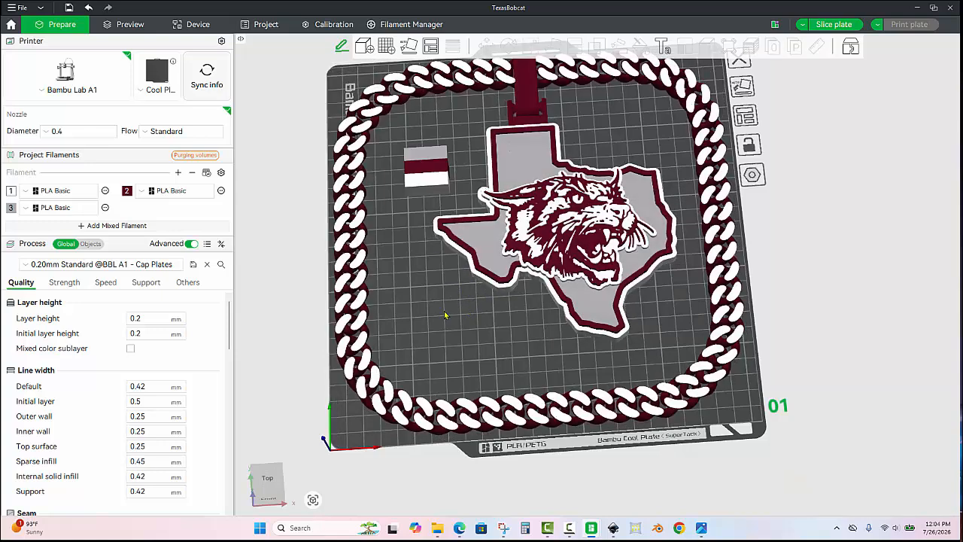
- Assign white filament 1 to the Pendant Attachment part that joins the chain to the Texas logo
mouse_move(438, 325)
left_mouse_down()
mouse_move(470, 242)
mouse_move(424, 318)
left_mouse_up()
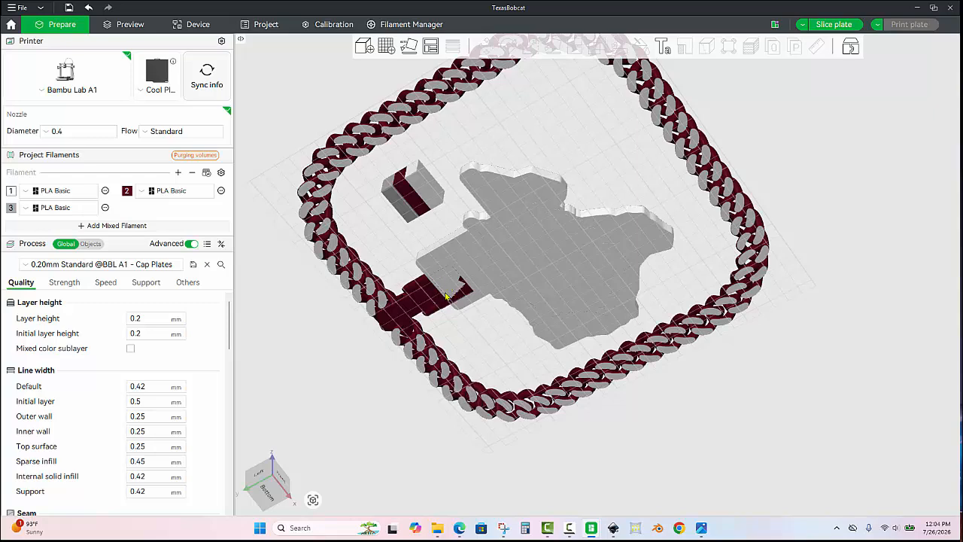
key("1")
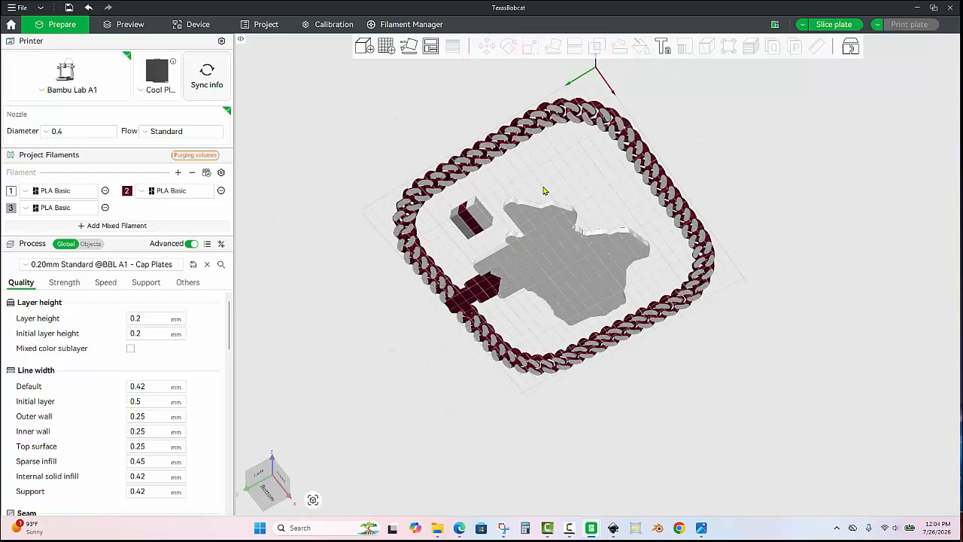
left_click(523, 254)
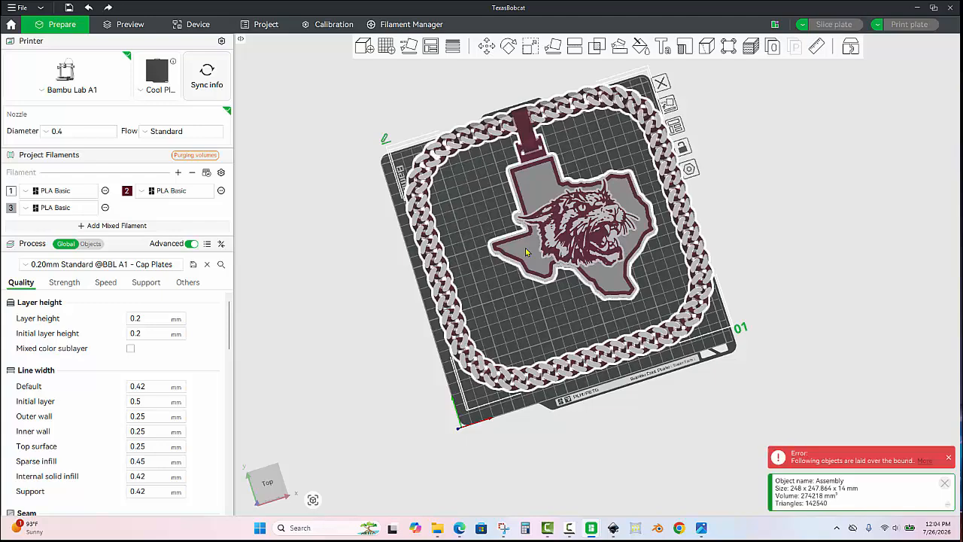
left_click(474, 180)
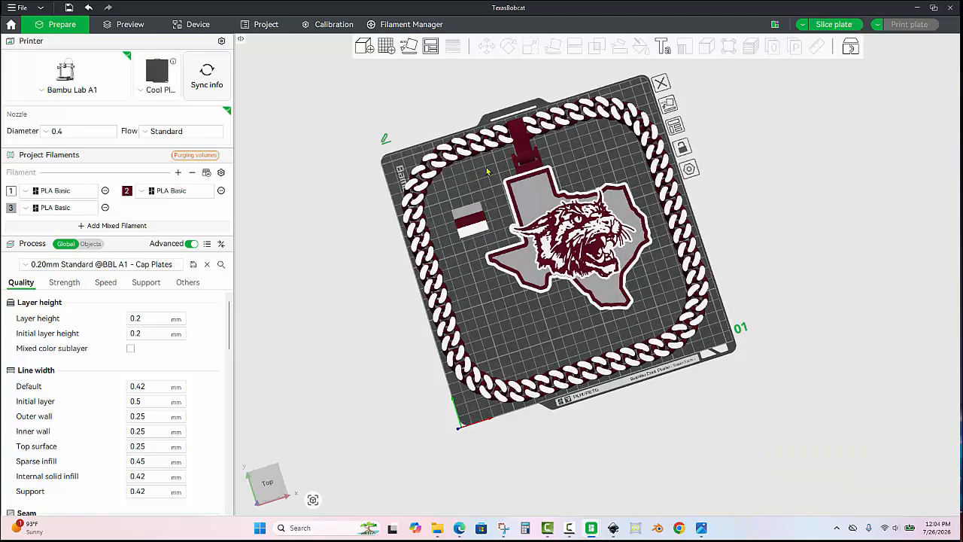
scroll(500, 169, "up", 2)
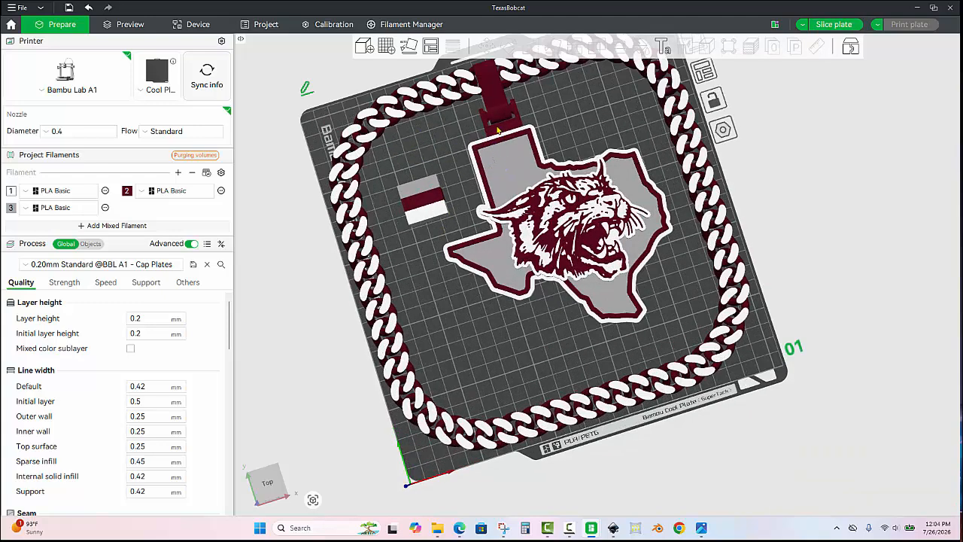
left_click(497, 130)
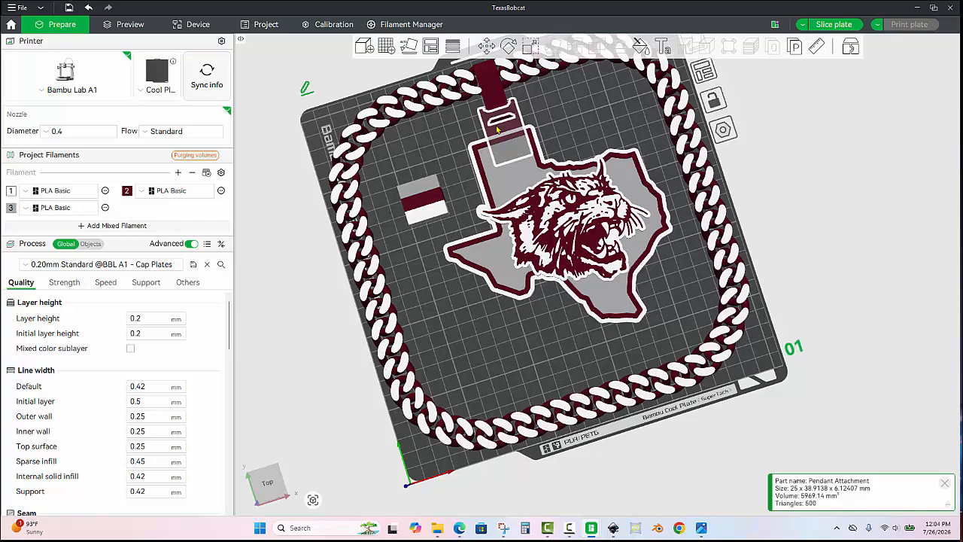
left_click(586, 123)
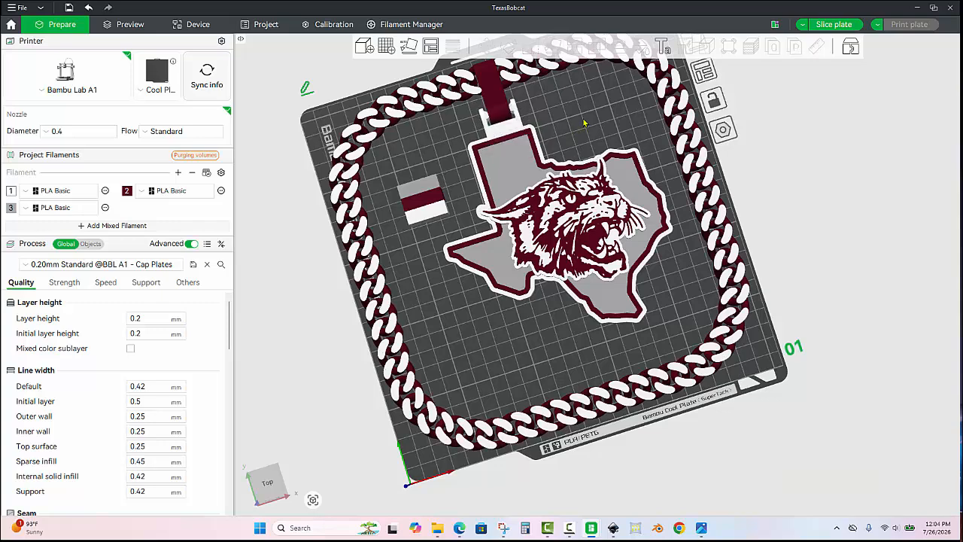
- Inspect the assembled chain and the bobcat pendant up close
scroll(562, 301, "down", 2)
left_click_drag(533, 339, 535, 329)
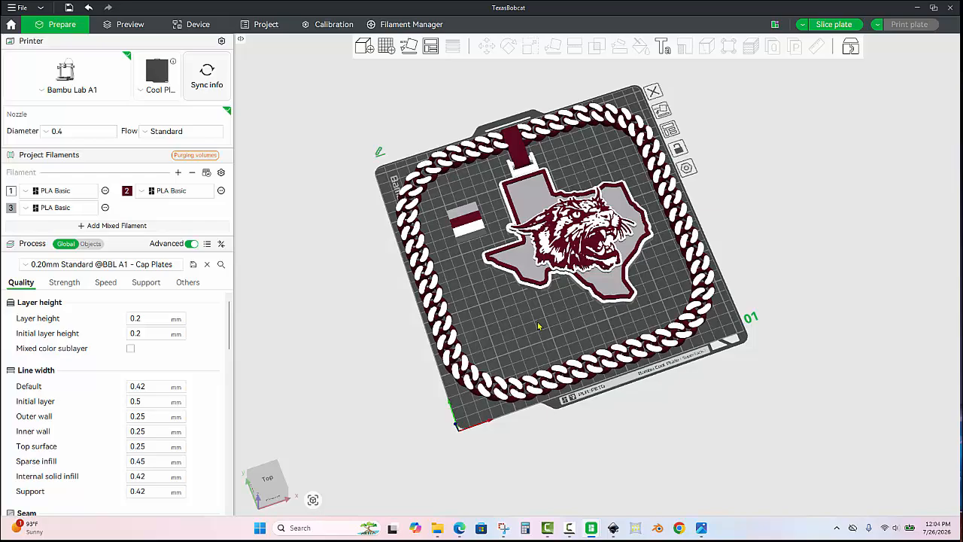
scroll(539, 326, "up", 2)
scroll(538, 325, "up", 6)
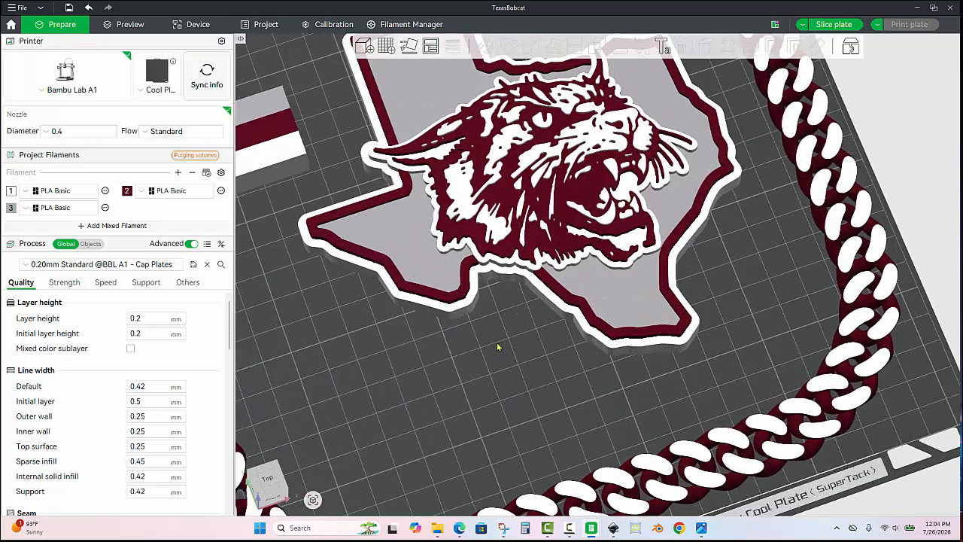
- Add a second build plate and paste a copy of the chain and Texas bobcat assembly onto it
left_click_drag(498, 347, 451, 366)
scroll(502, 354, "down", 2)
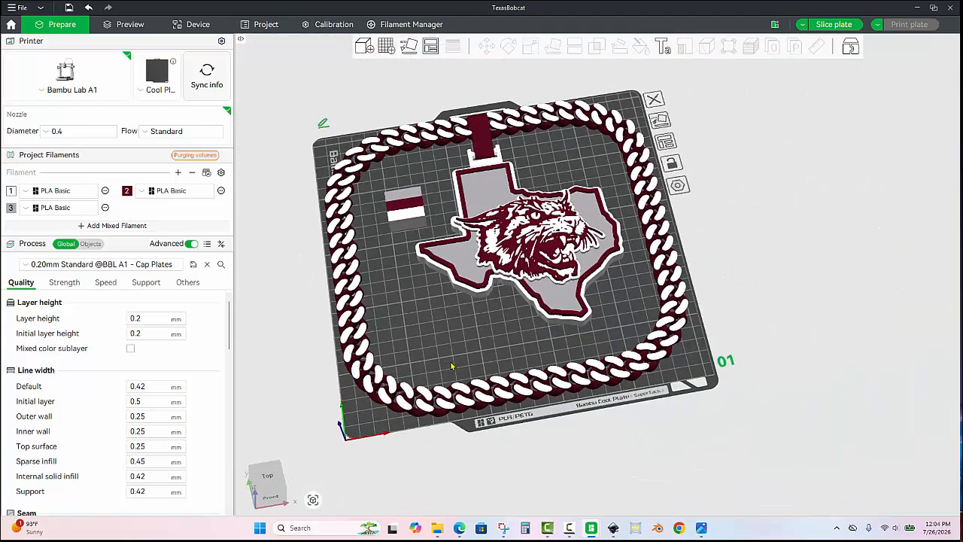
left_click(388, 47)
left_click(490, 262)
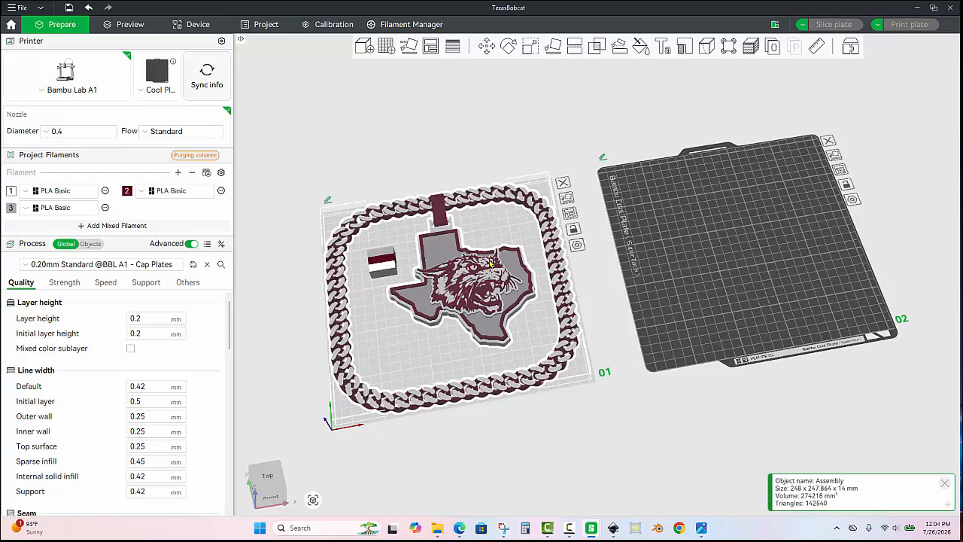
left_click(665, 263)
key("ctrl+v")
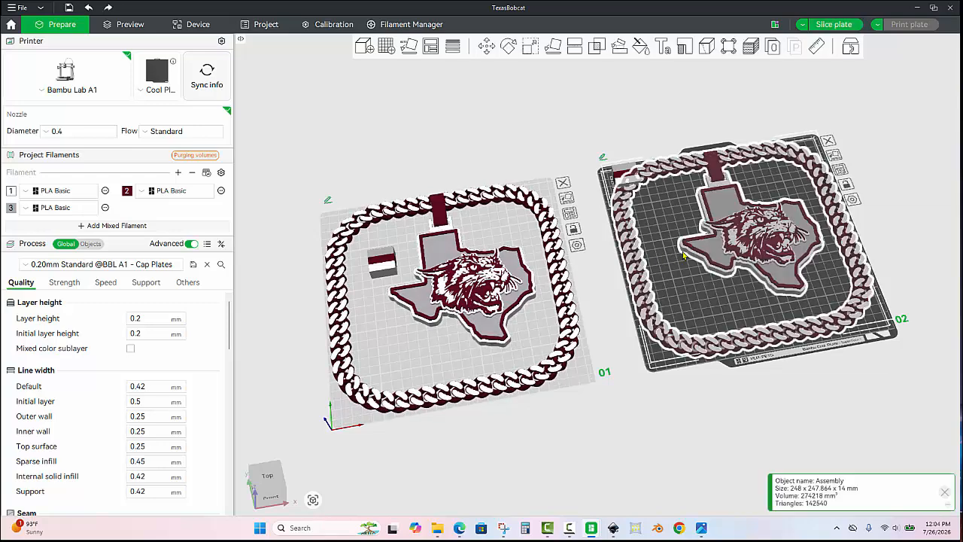
left_click(649, 207)
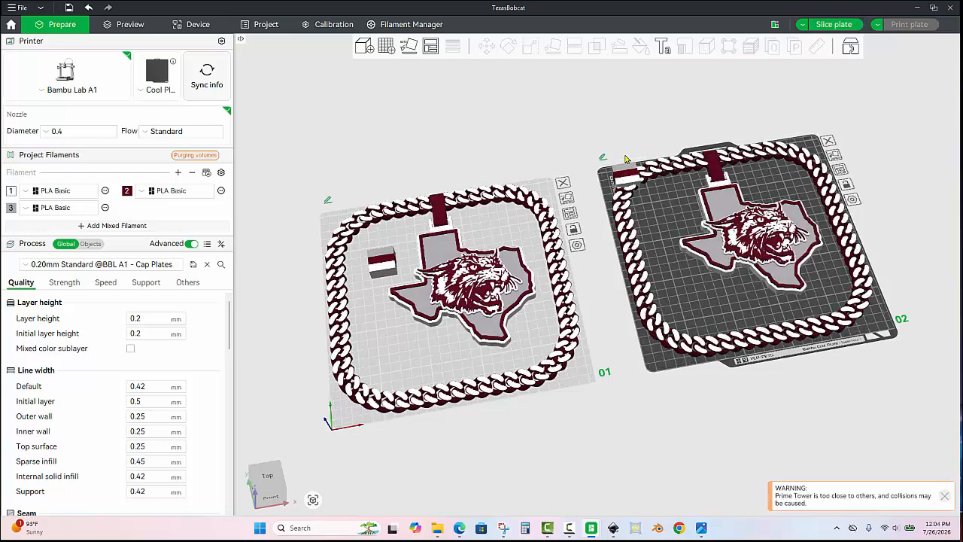
- Delete all Cuban Chain parts, the Pendant Attachment and both chain attachments from the plate 2 copy, leaving only the Texas bobcat logo
left_click(694, 166)
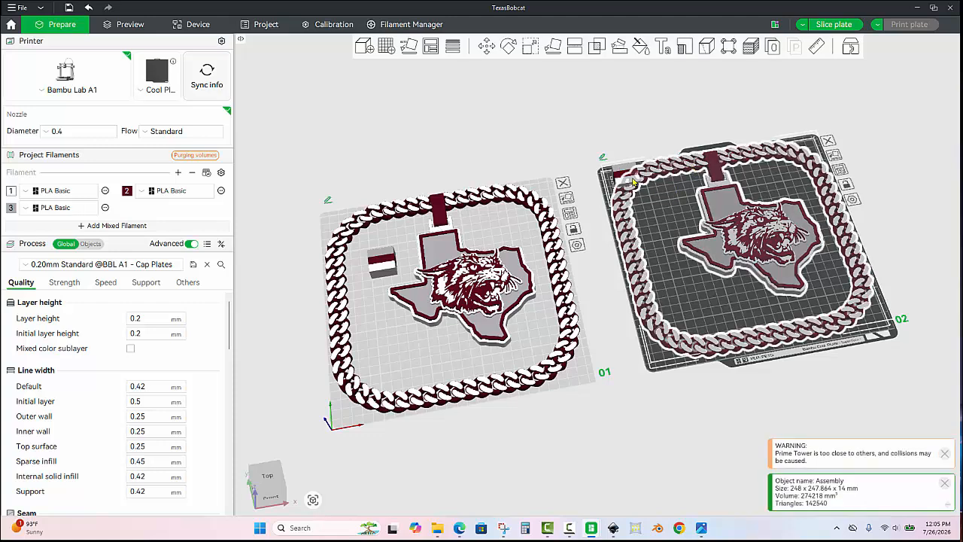
left_click(91, 244)
scroll(102, 310, "down", 3)
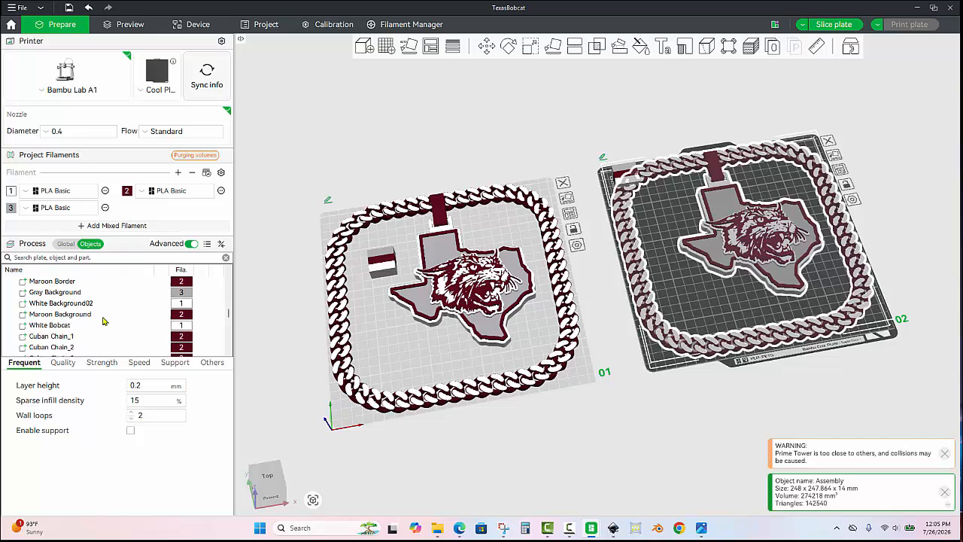
left_click(46, 303)
scroll(49, 316, "down", 15)
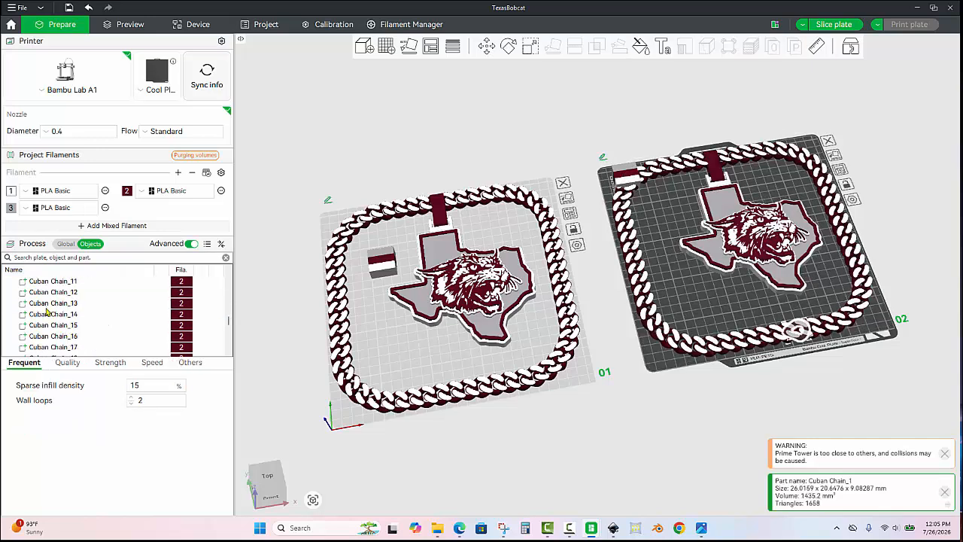
scroll(53, 334, "down", 8)
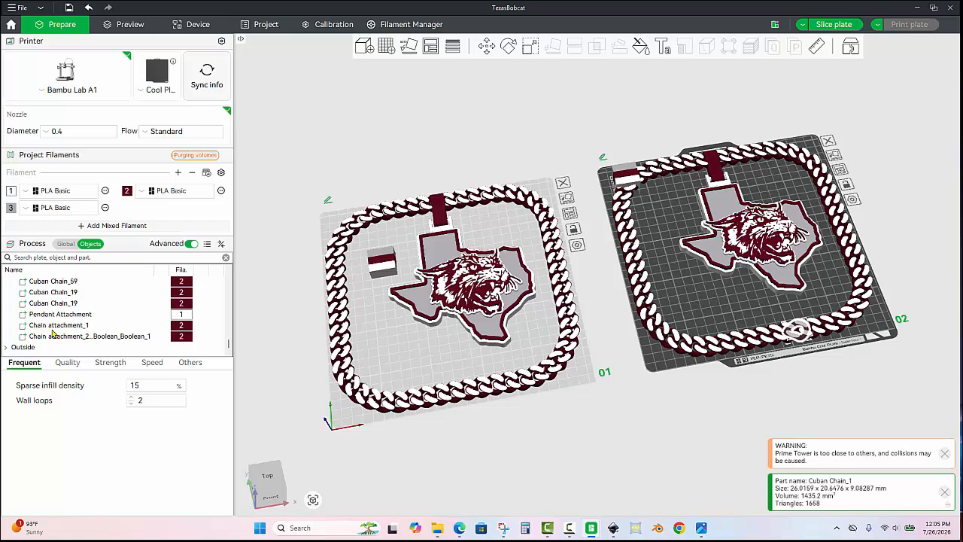
left_click(83, 336, "shift")
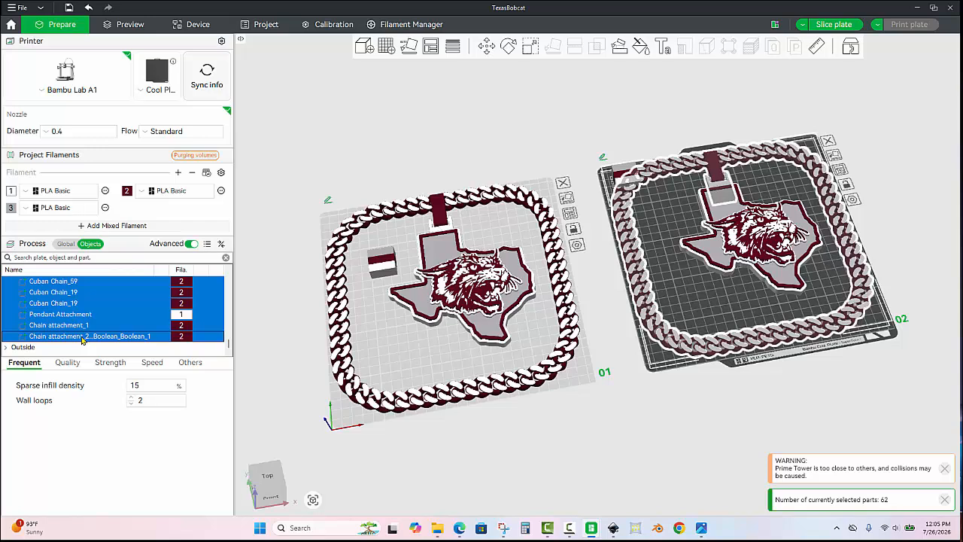
key("Delete")
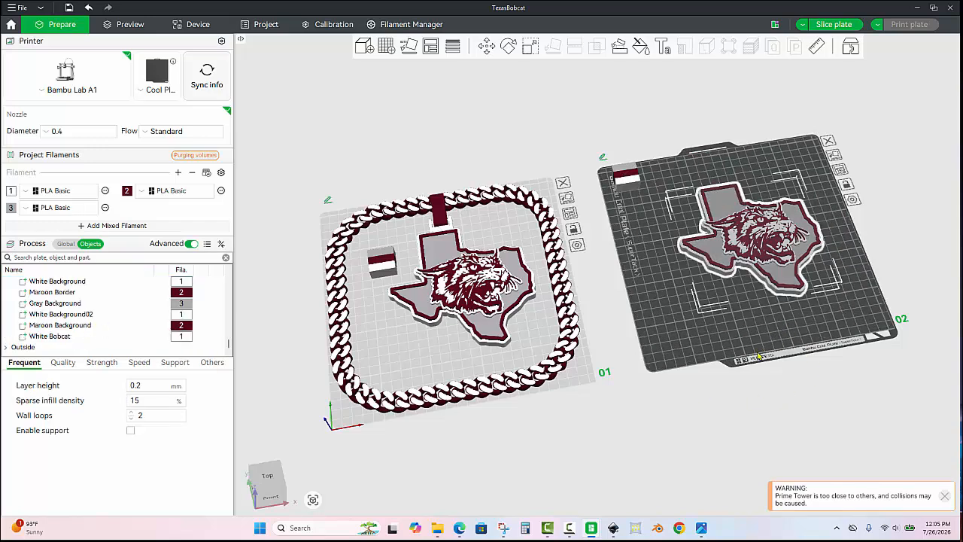
- Uniformly scale the plate 2 Texas bobcat logo to 75 mm wide and move it to the plate's front-left area
left_click(766, 272)
left_click_drag(763, 318, 669, 367)
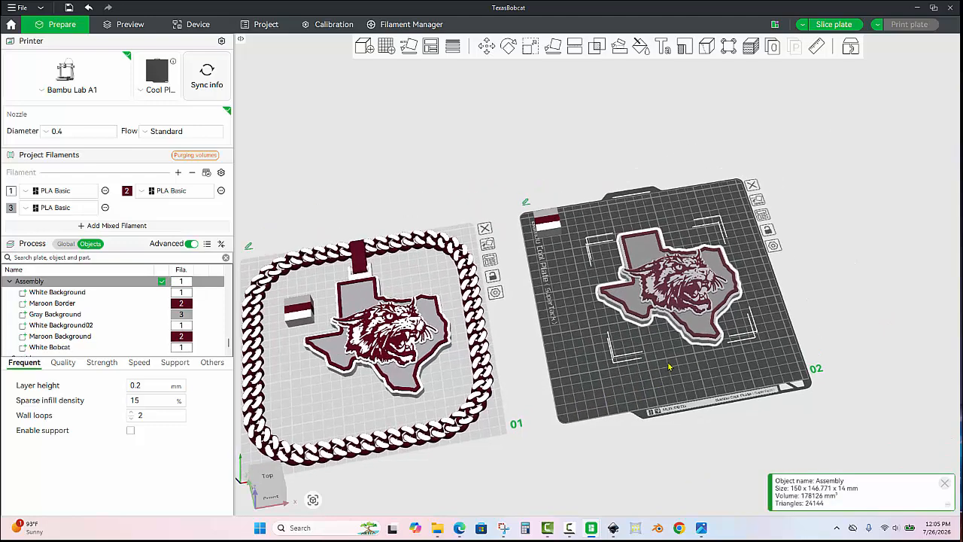
scroll(669, 367, "up", 5)
left_click(579, 280)
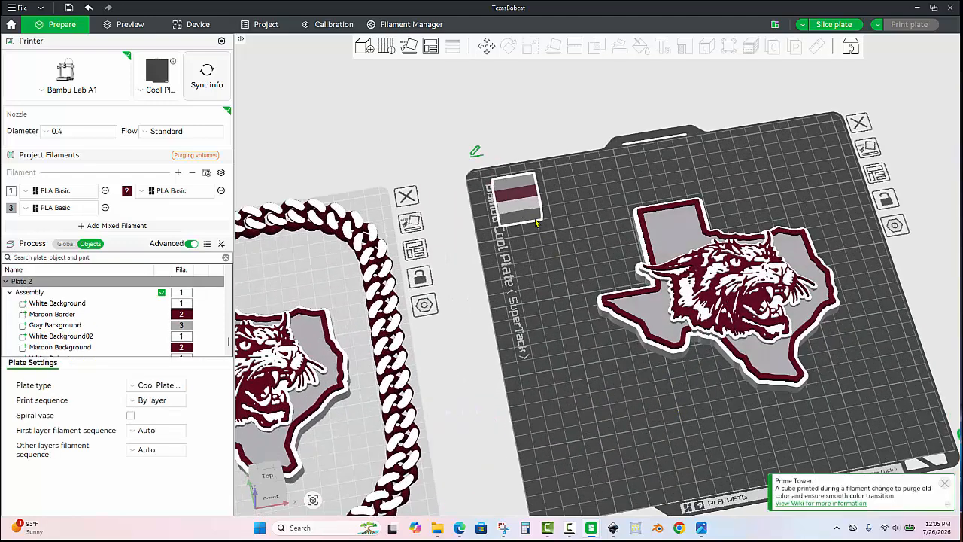
left_click(663, 253)
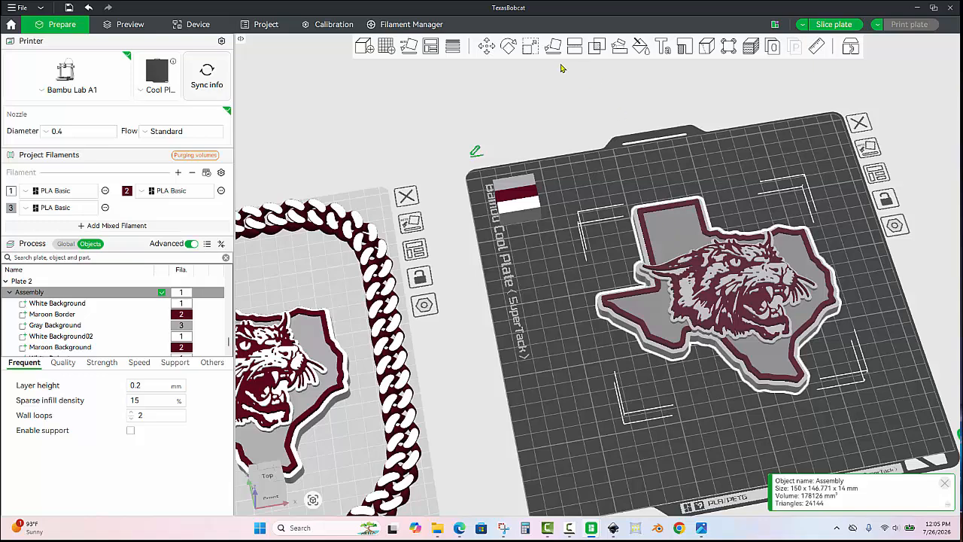
left_click(530, 46)
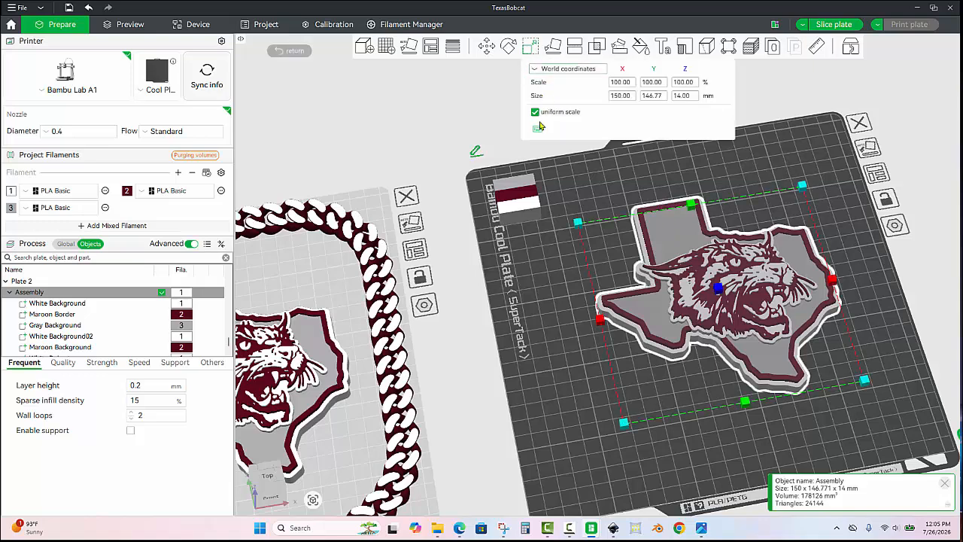
left_click(633, 97)
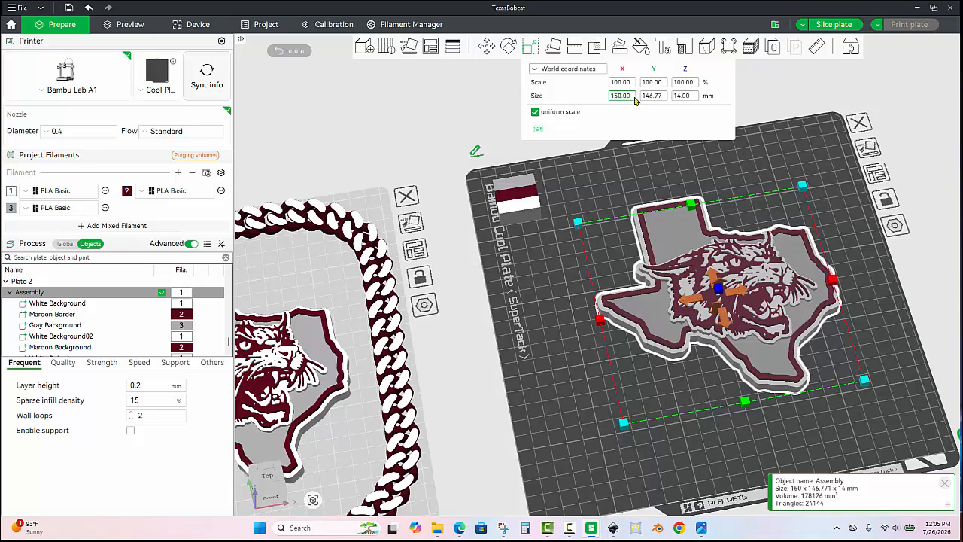
type("75")
key("Return")
left_click(599, 281)
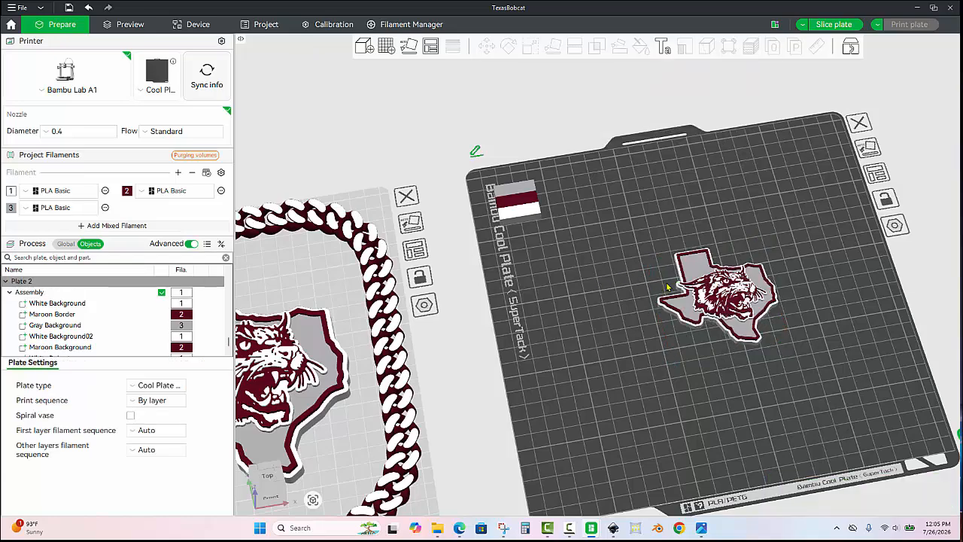
left_click_drag(699, 292, 603, 418)
left_click(707, 393)
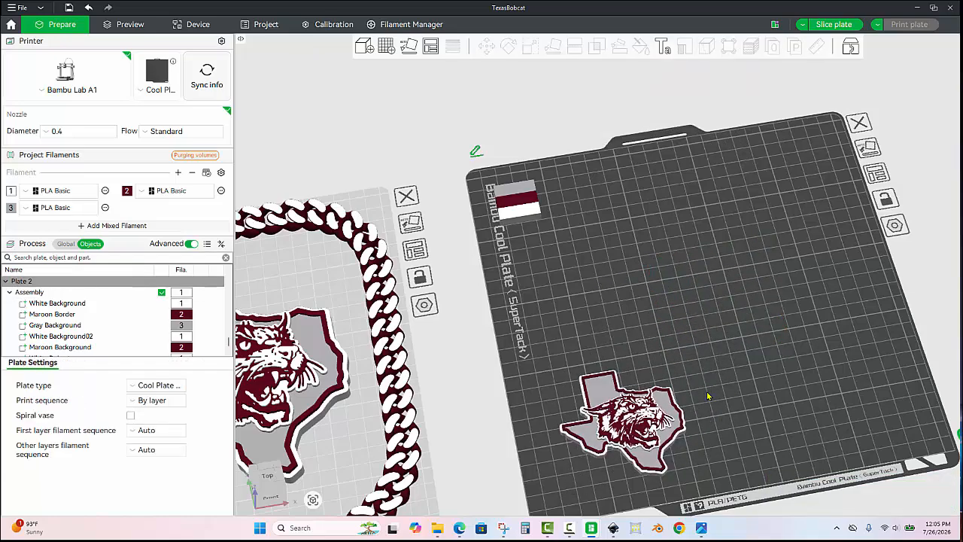
- Check the size and thickness of the scaled logo's White Background part
left_click_drag(715, 375, 727, 351)
scroll(683, 403, "up", 6)
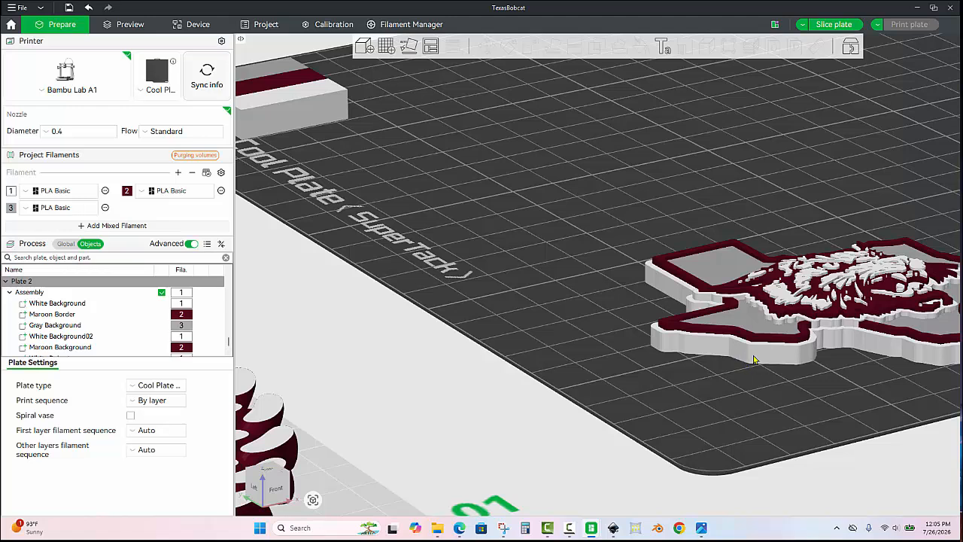
left_click(754, 360)
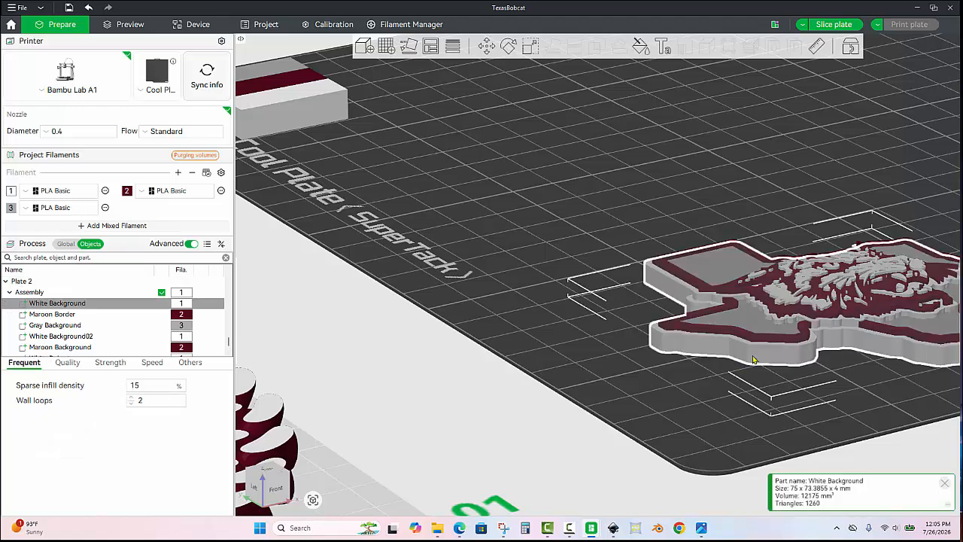
left_click(527, 46)
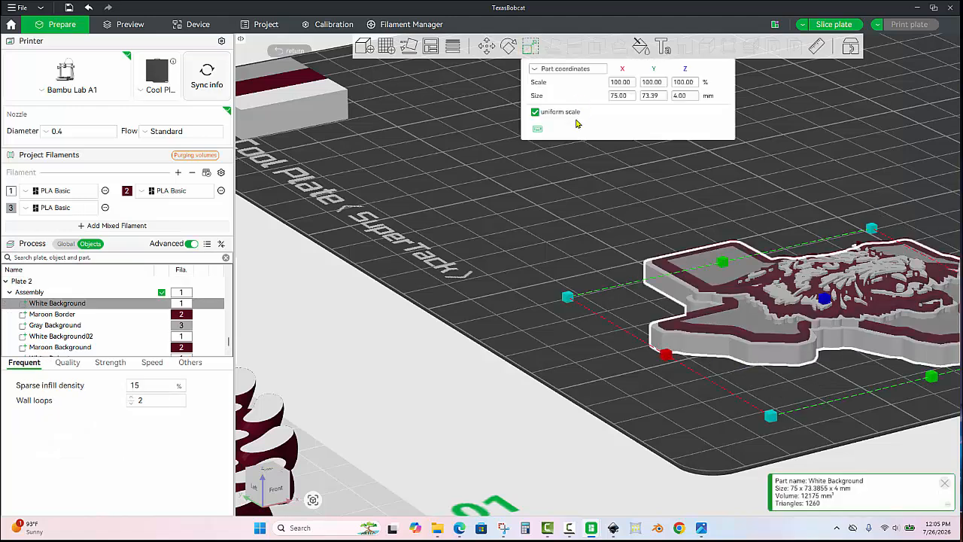
left_click(647, 179)
left_click_drag(649, 179, 653, 225)
scroll(660, 253, "down", 5)
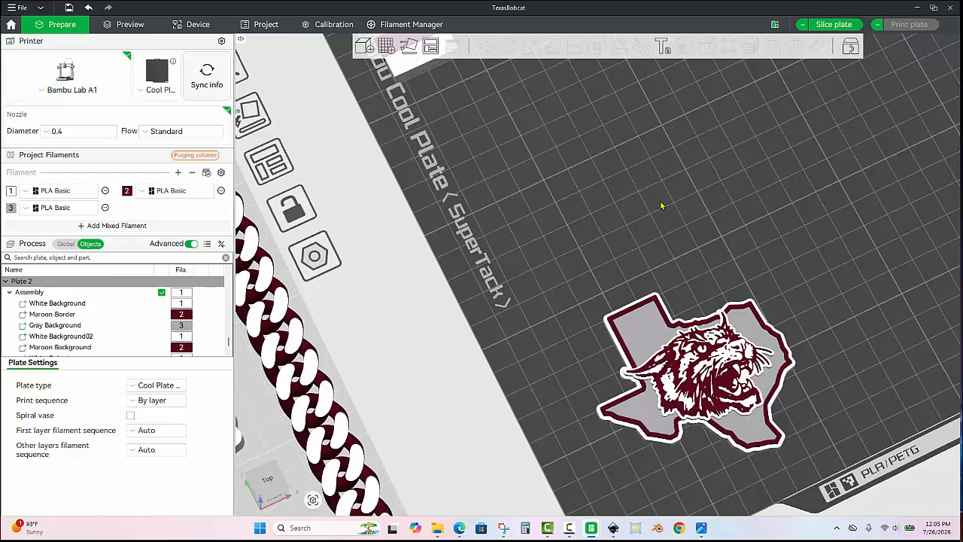
- Search the Desktop for "key" and import STL3D - Key Tag.3mf as geometry only
key("ctrl+i")
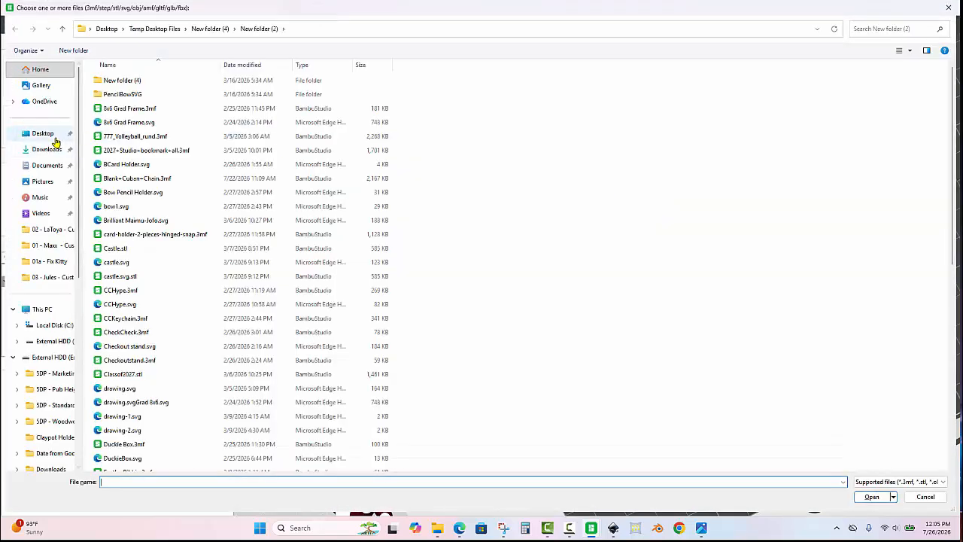
left_click(54, 139)
left_click(903, 31)
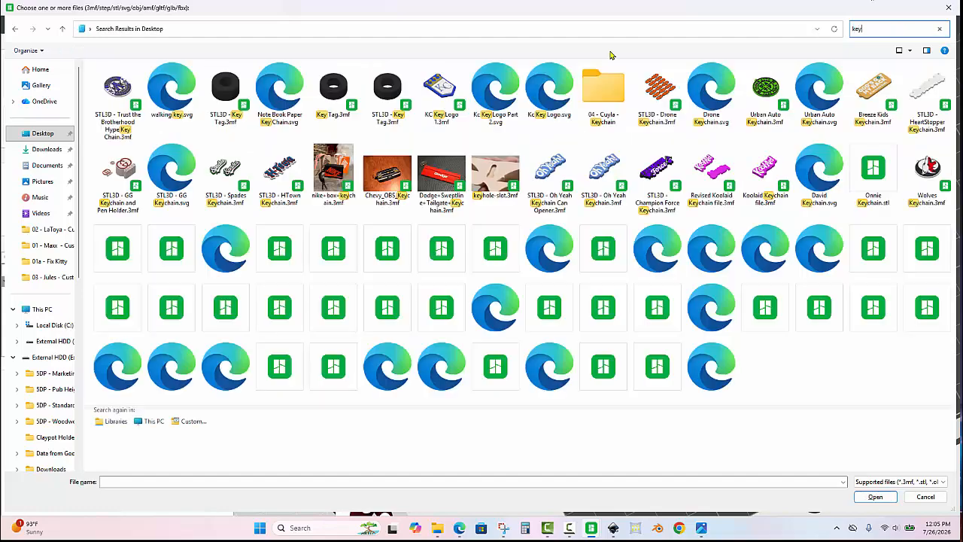
double_click(225, 94)
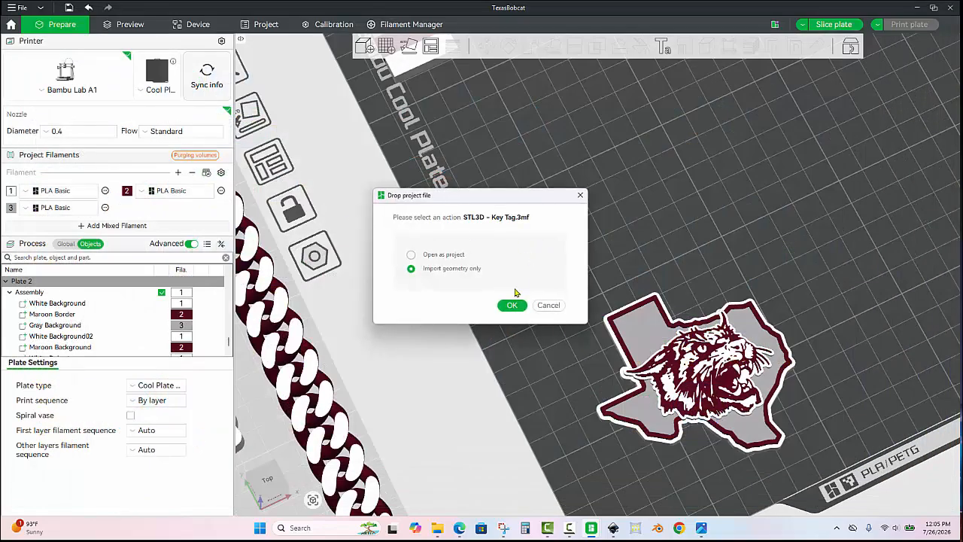
left_click(513, 305)
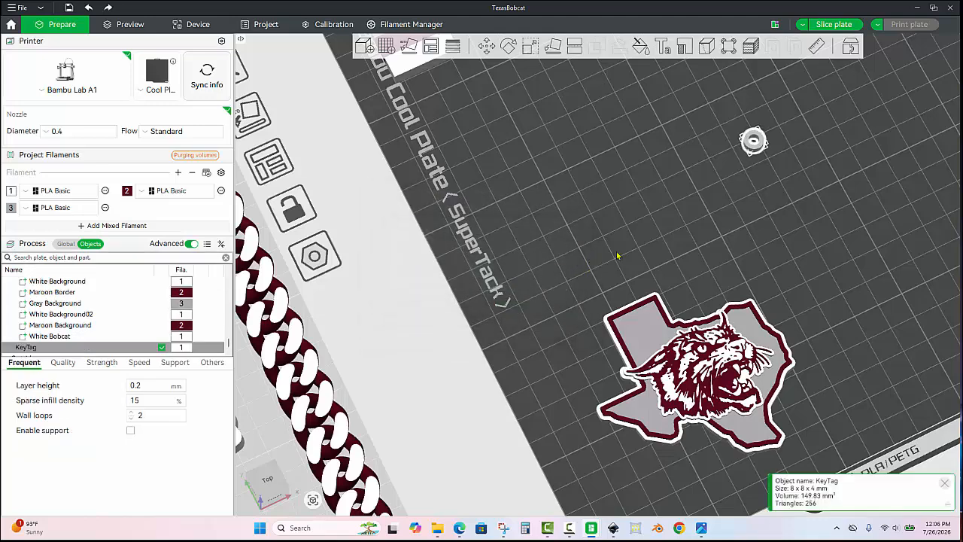
- Move the KeyTag ring onto the upper-left corner of the Texas panhandle so it overlaps the border, aligned with the outer left edge
left_click_drag(739, 154, 608, 301)
scroll(583, 331, "up", 8)
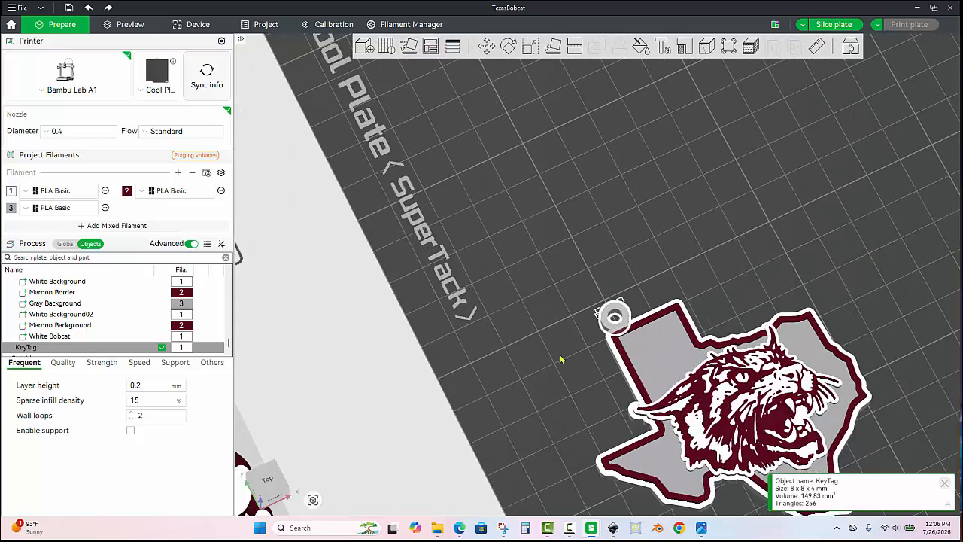
left_click_drag(822, 328, 585, 294)
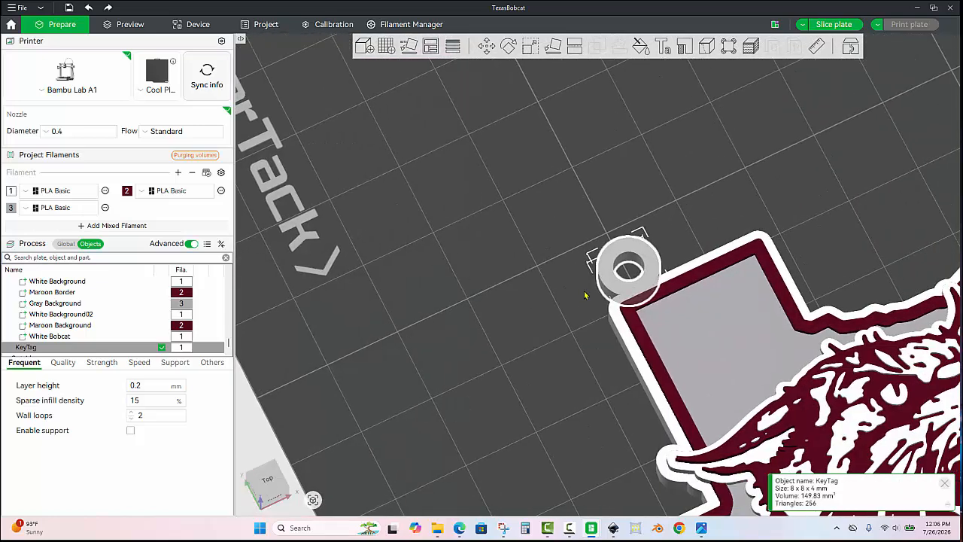
scroll(585, 295, "up", 7)
left_click_drag(688, 221, 699, 255)
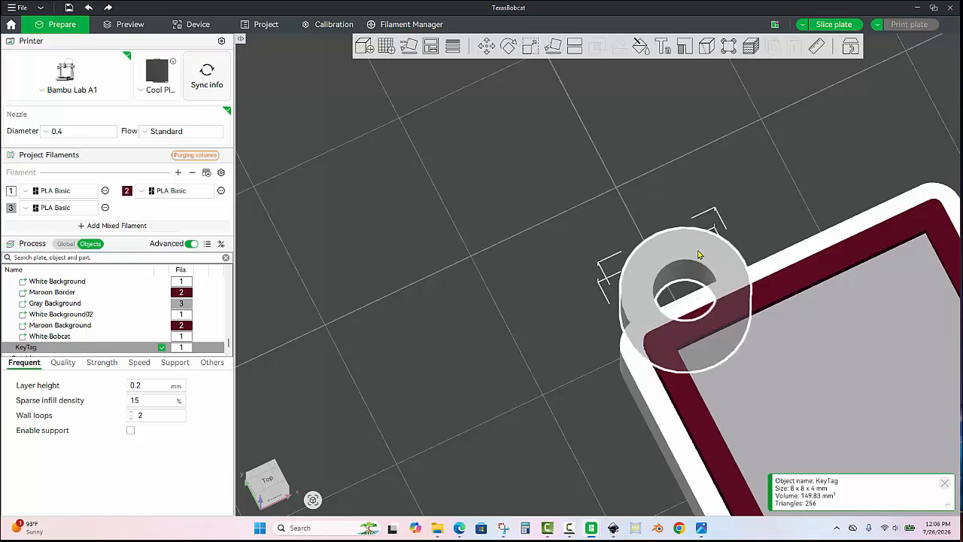
key("1")
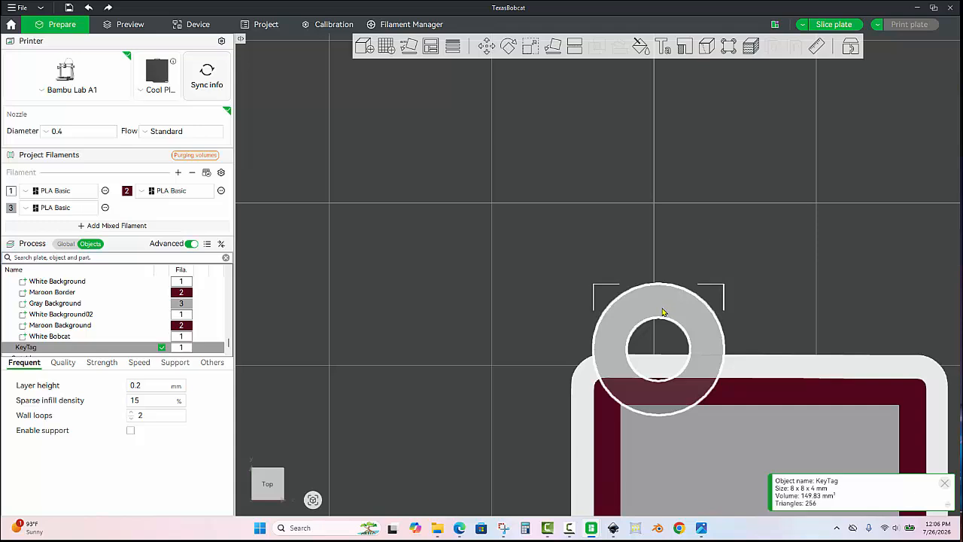
left_click_drag(662, 314, 636, 329)
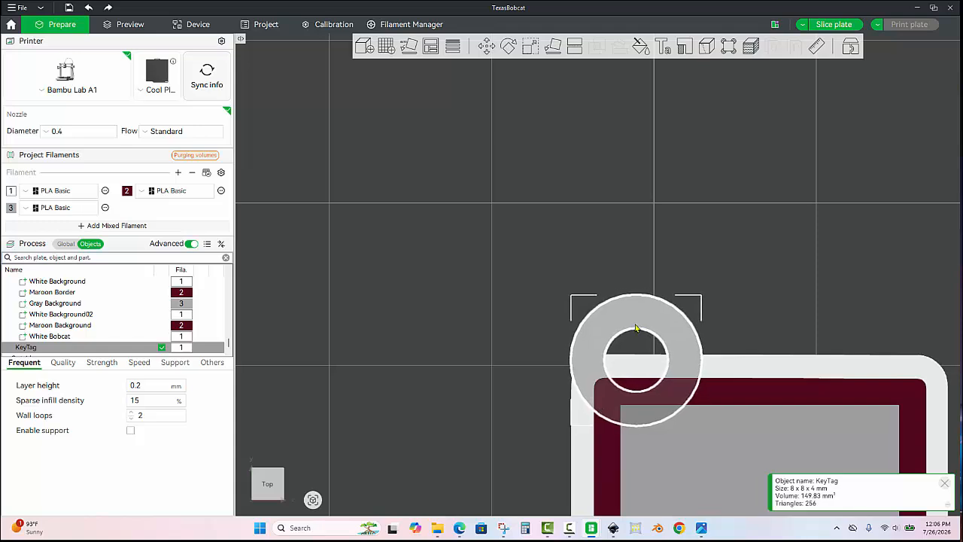
scroll(695, 260, "down", 2)
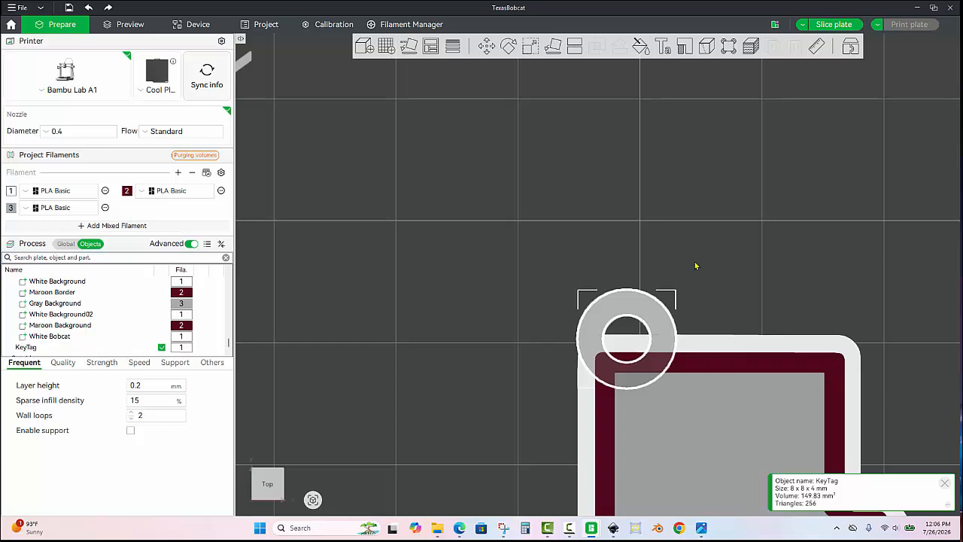
left_click(695, 271)
- Select the KeyTag ring and the Texas bobcat logo together and merge them into one object, clearing the selection
scroll(696, 298, "up", 1)
left_click_drag(692, 293, 635, 146)
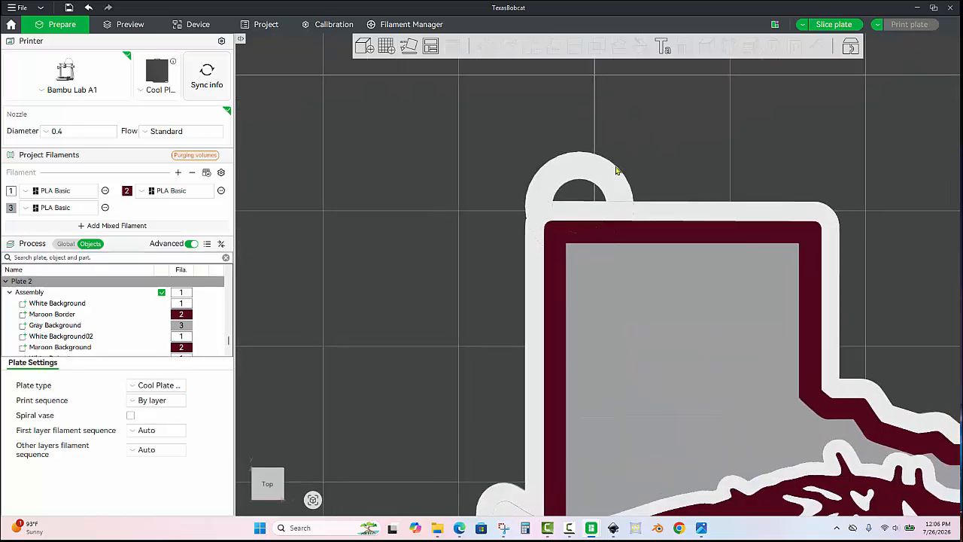
left_click(613, 173)
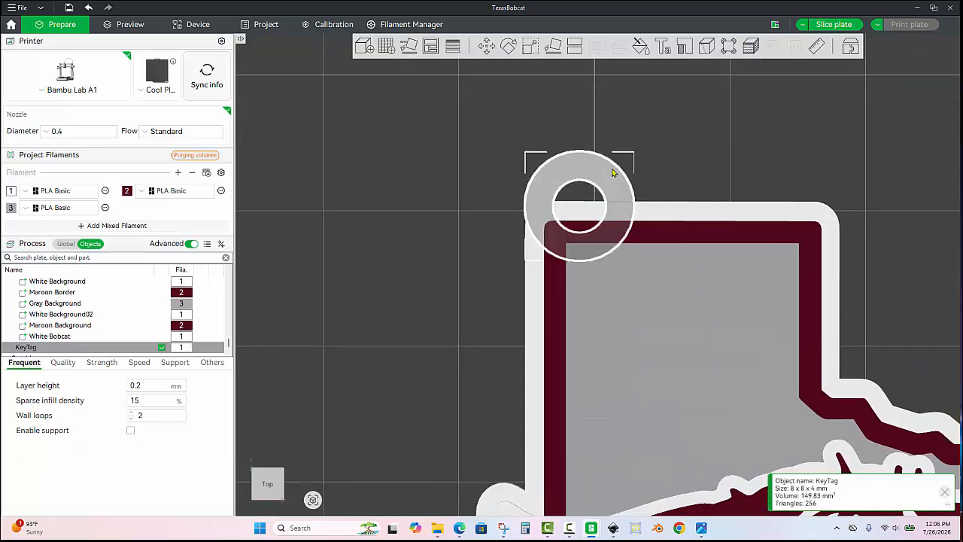
left_click(672, 227, "ctrl")
right_click(672, 228)
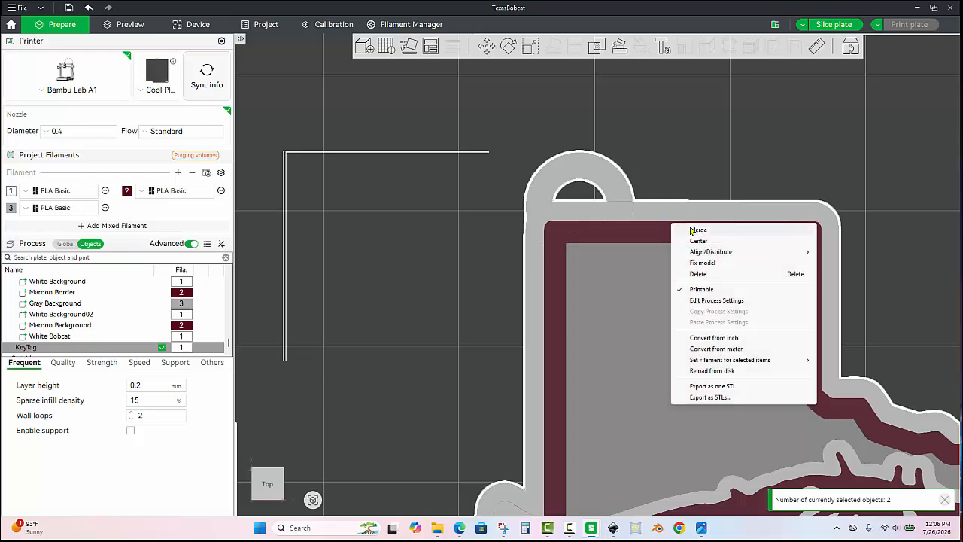
left_click(693, 231)
left_click(669, 155)
scroll(669, 155, "down", 6)
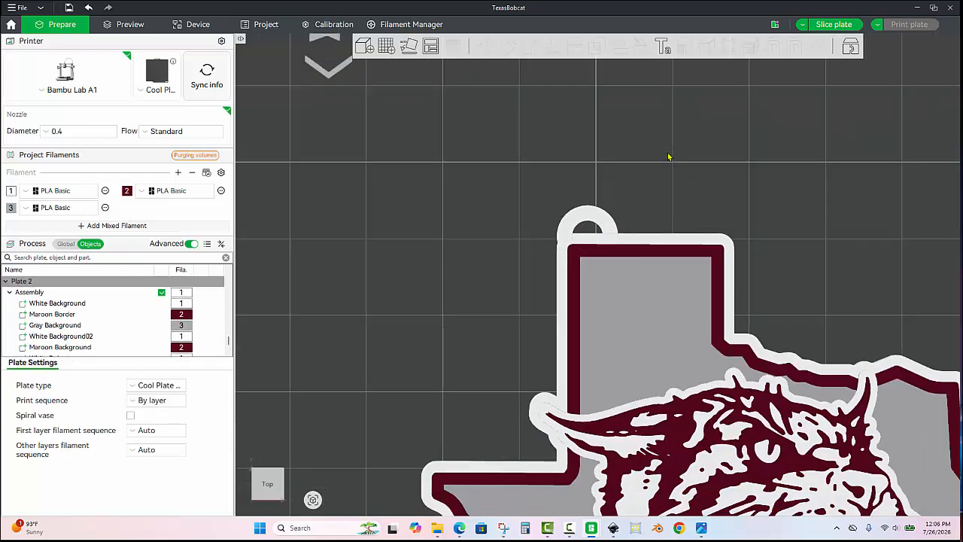
- Move the keychain assembly to the front-left corner of plate 2
left_click_drag(672, 213, 627, 172)
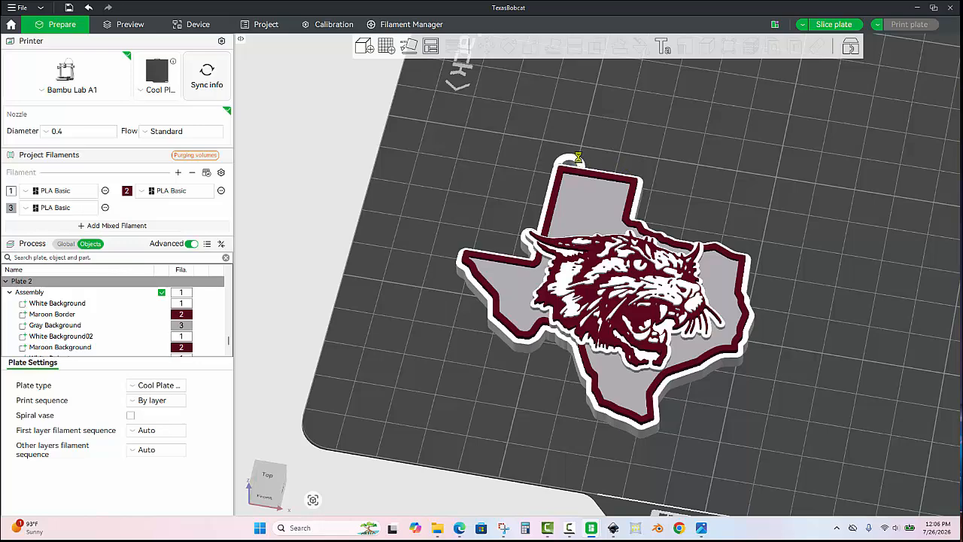
scroll(670, 160, "down", 4)
key("1")
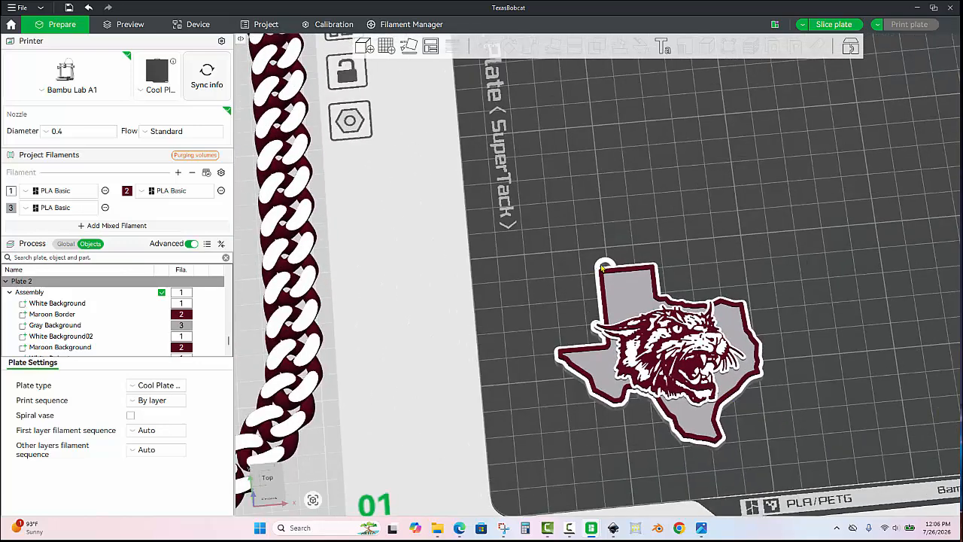
scroll(604, 271, "up", 3)
scroll(634, 140, "down", 4)
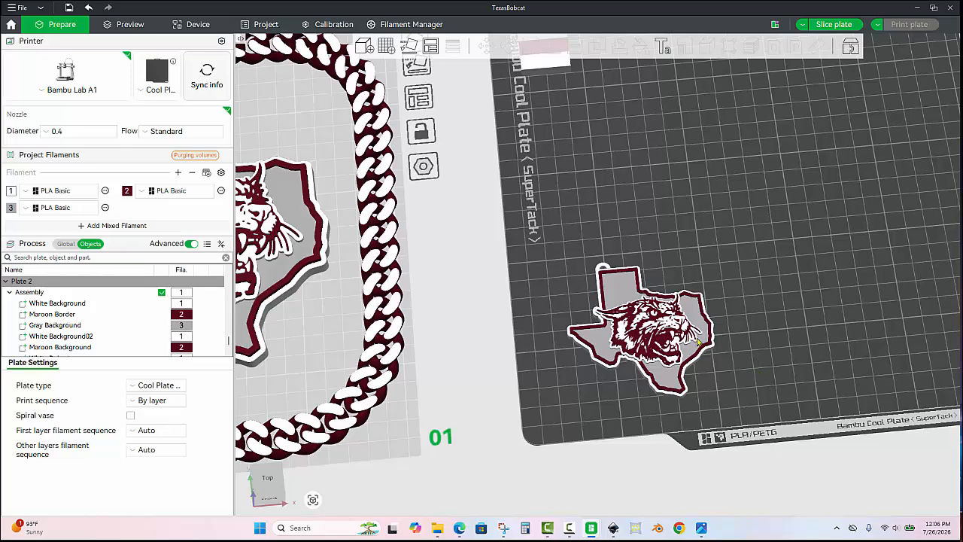
scroll(699, 342, "down", 1)
left_click_drag(677, 338, 660, 337)
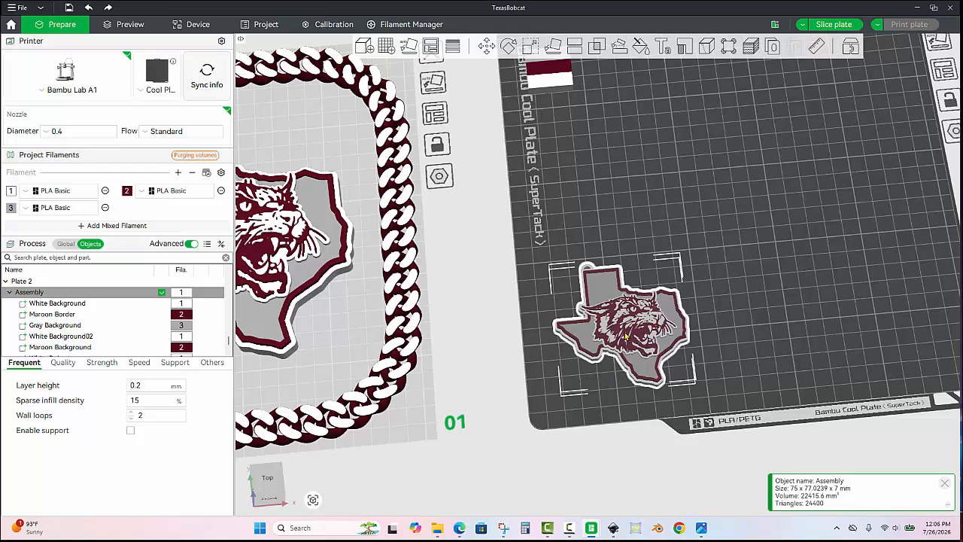
left_click_drag(625, 336, 623, 340)
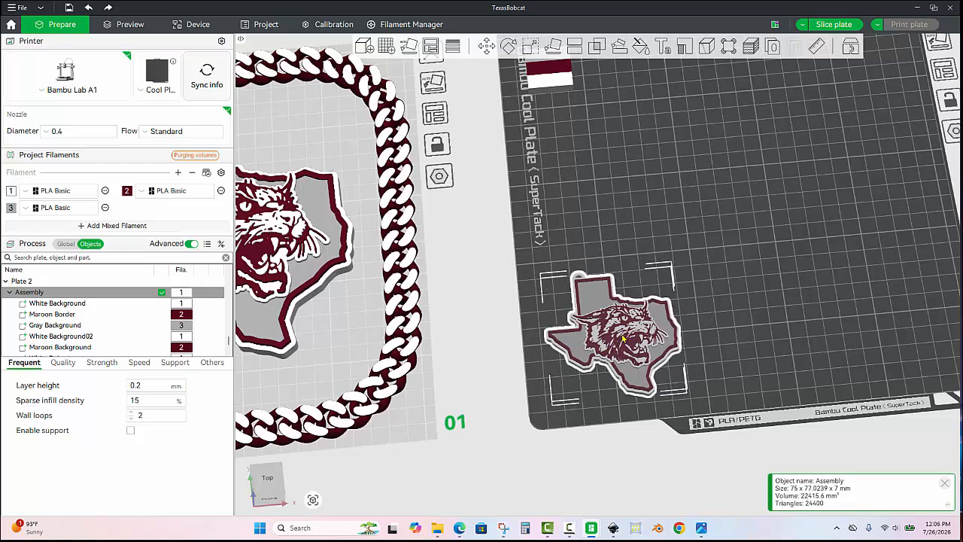
- Paste eight copies of the keychain to fill plate 2 and delete the copy overlapping the prime tower
key("ctrl+v")
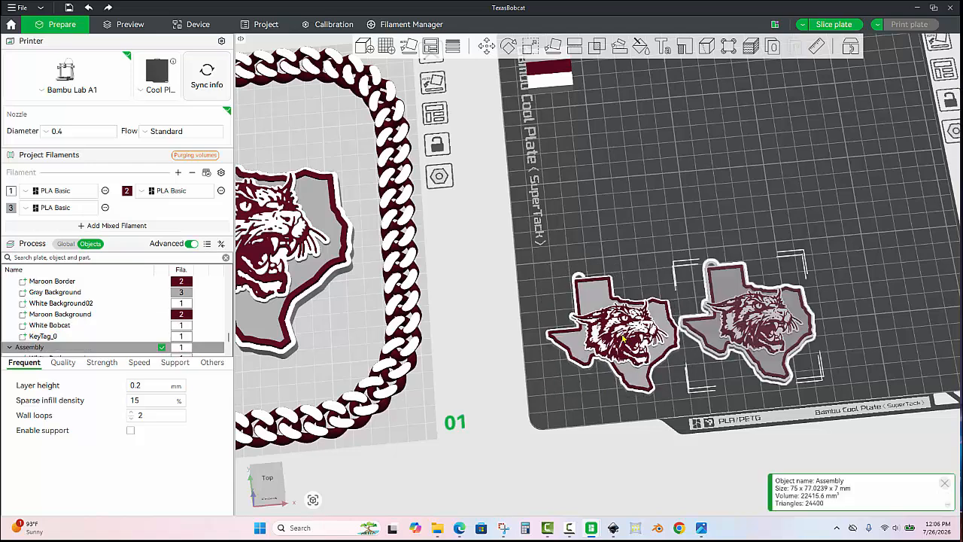
key("ctrl+v")
key("ctrl+v")
key("ctrl+v")
key("ctrl+v")
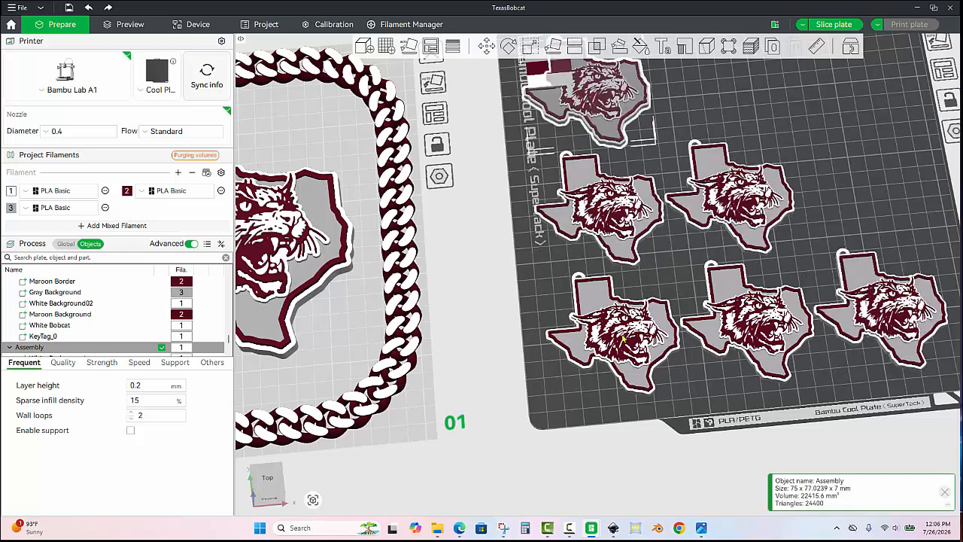
key("ctrl+v")
key("ctrl+v")
key("ctrl+v")
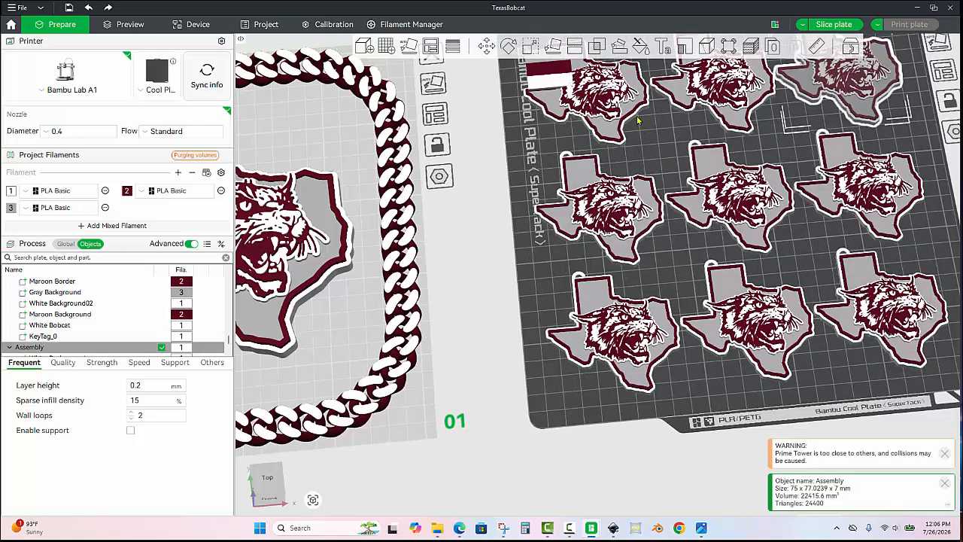
left_click(632, 109)
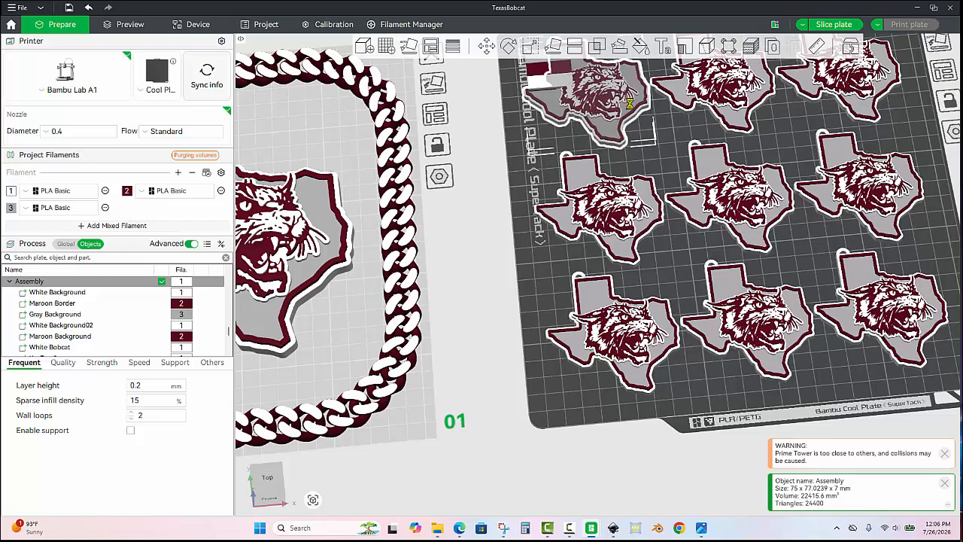
key("Delete")
- Select all keychains on plate 2, center them as a group on the plate, and clear the selection
scroll(615, 177, "down", 4)
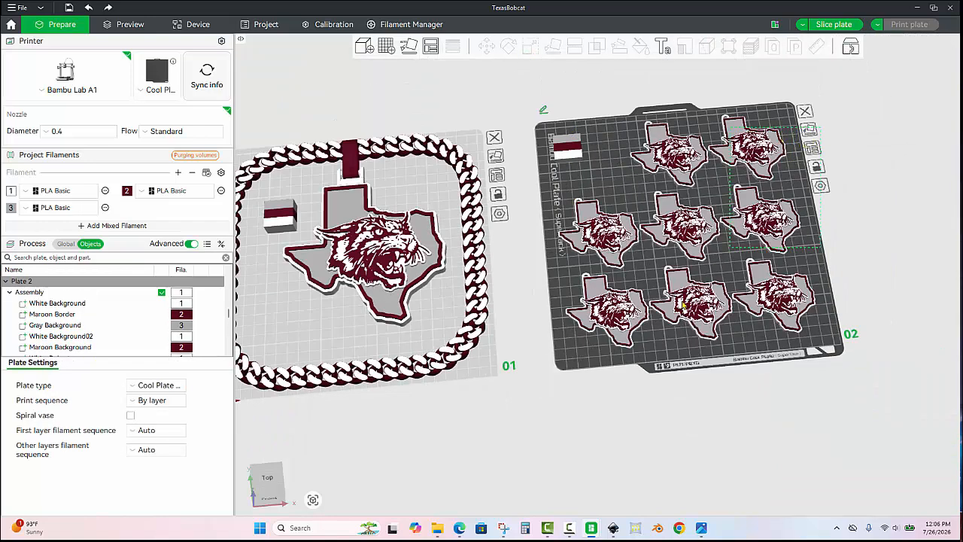
key("ctrl+a")
right_click(690, 237)
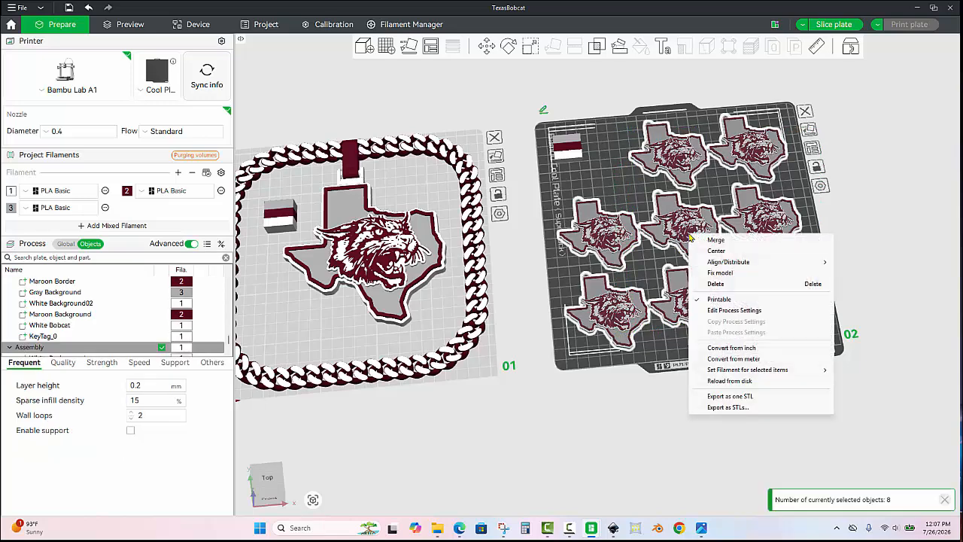
left_click(734, 250)
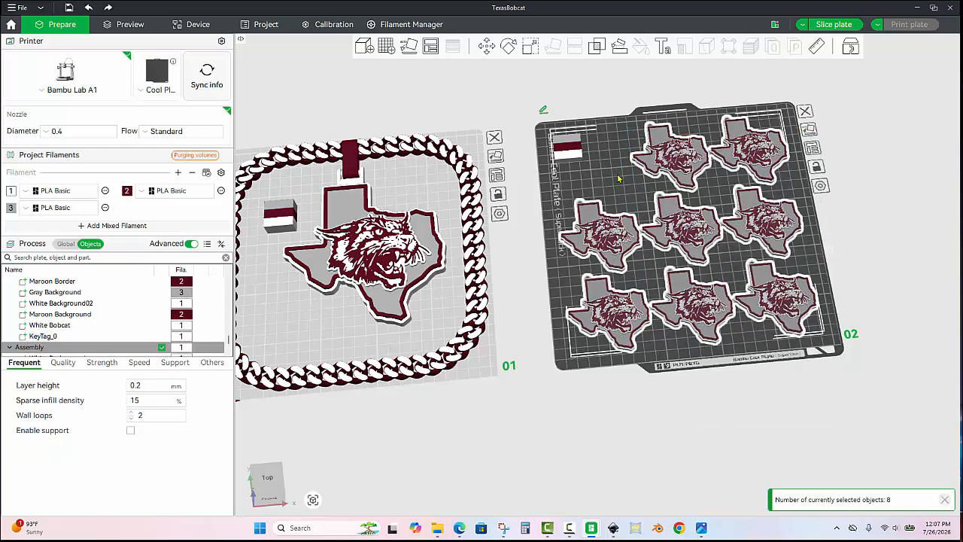
left_click(627, 191)
scroll(605, 209, "down", 3)
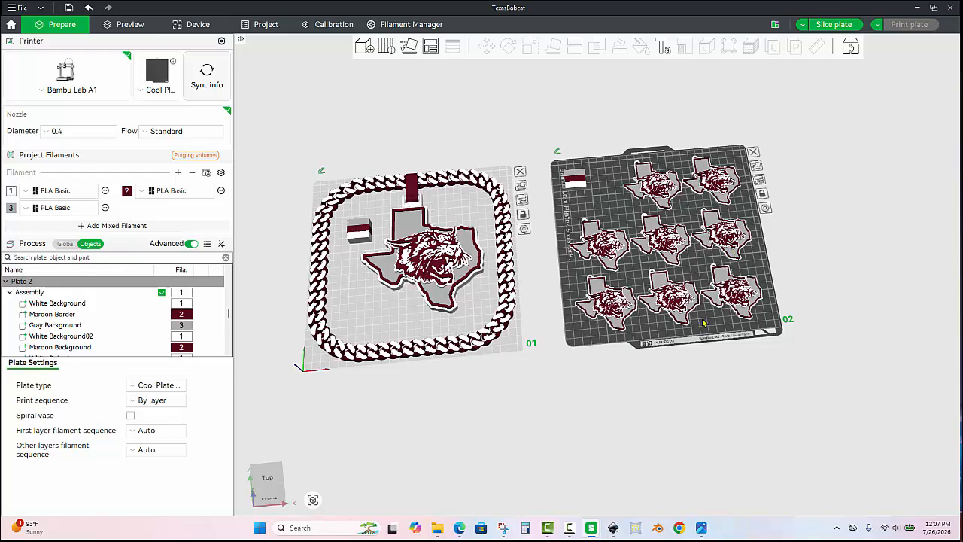
scroll(708, 340, "up", 2)
scroll(704, 338, "up", 3)
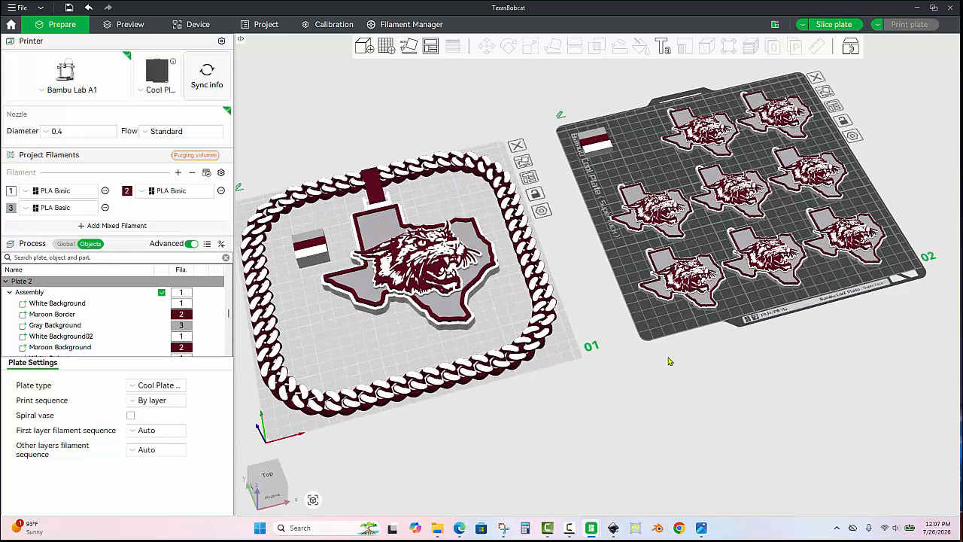
scroll(662, 364, "up", 4)
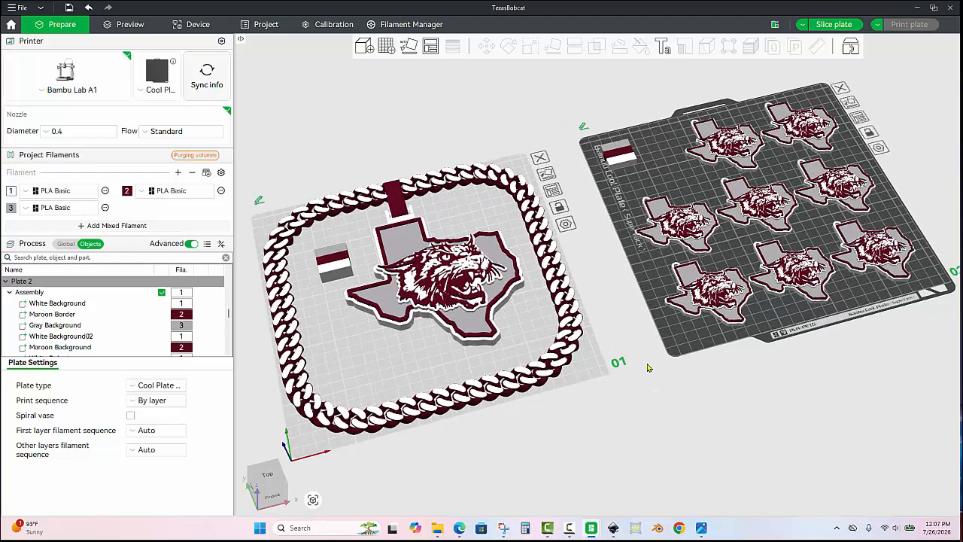